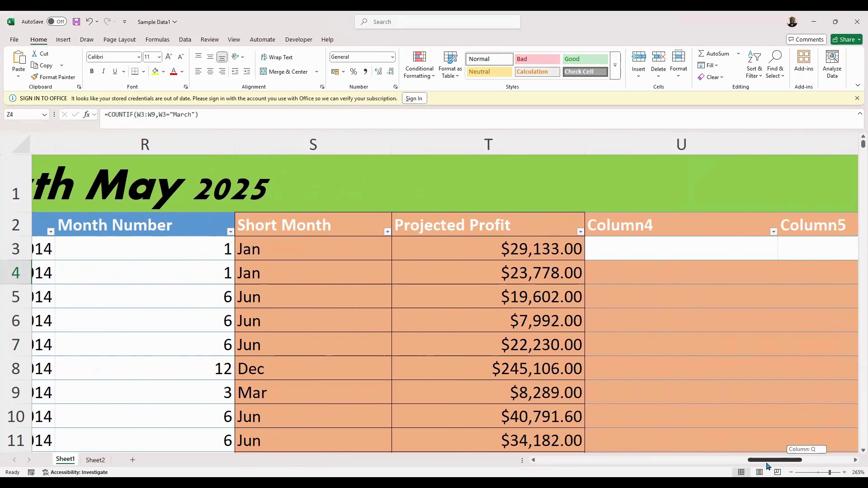
Replace the formula in cell Z4 with =COUNTIF(T3:T11,">40000") to count projected profits above 40000
left_click_drag(751, 461, 809, 461)
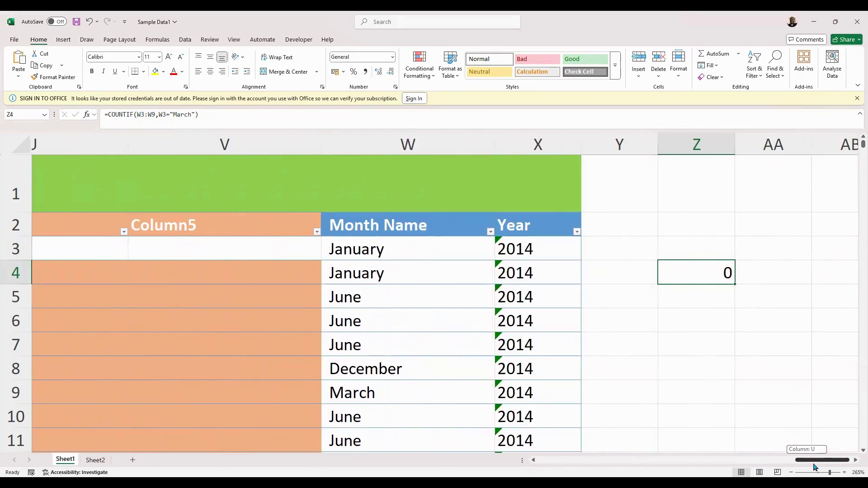
key("Delete")
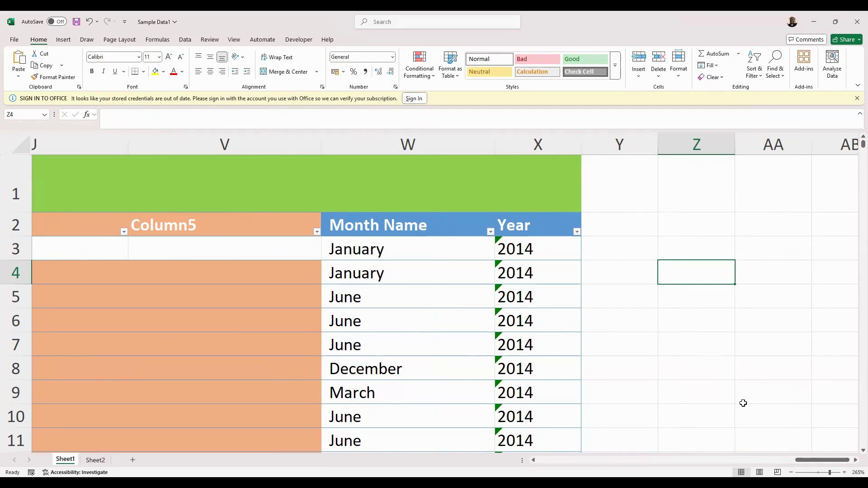
type("=")
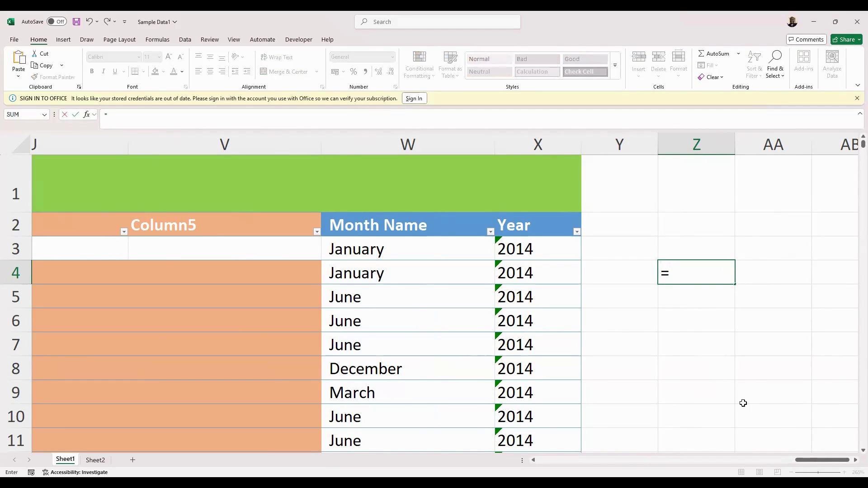
type("countif")
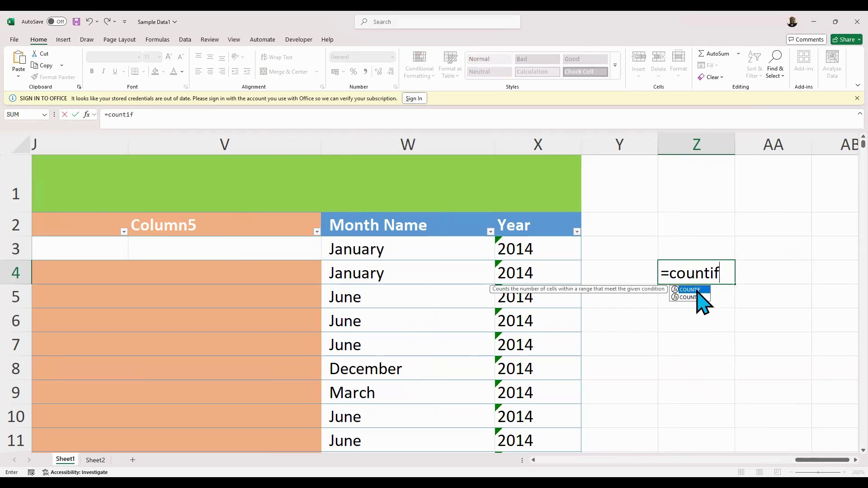
key("Tab")
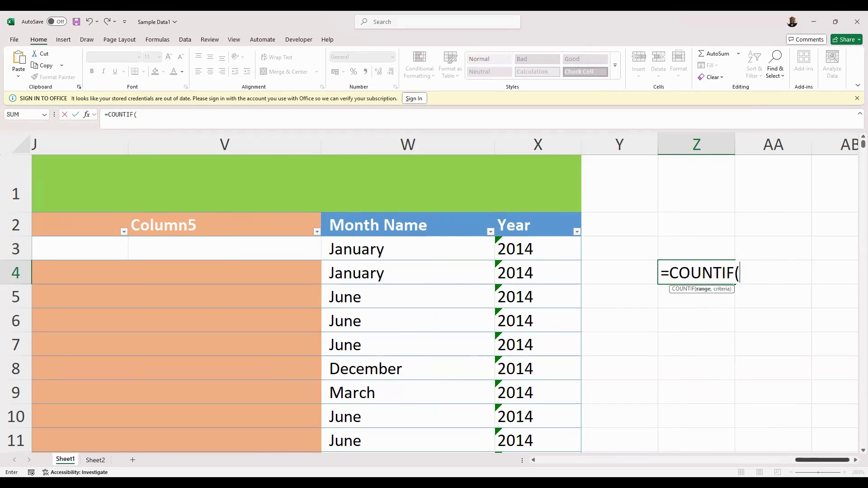
scroll(482, 376, "left", 4)
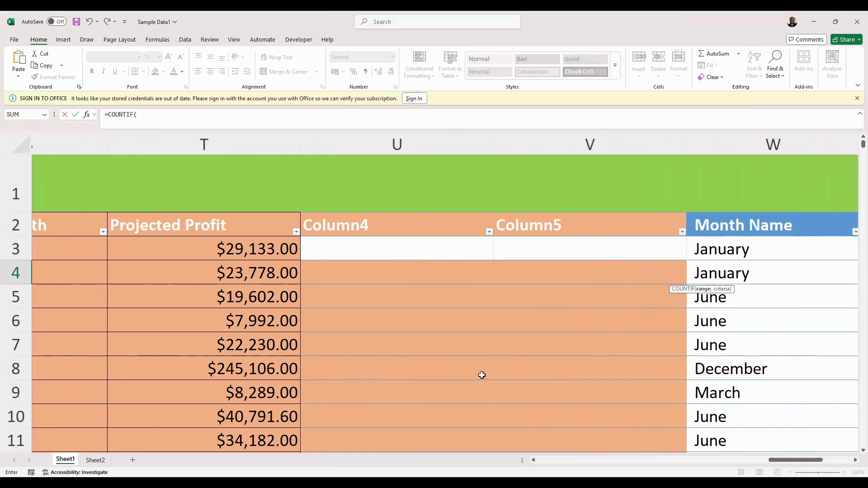
left_click_drag(244, 251, 248, 435)
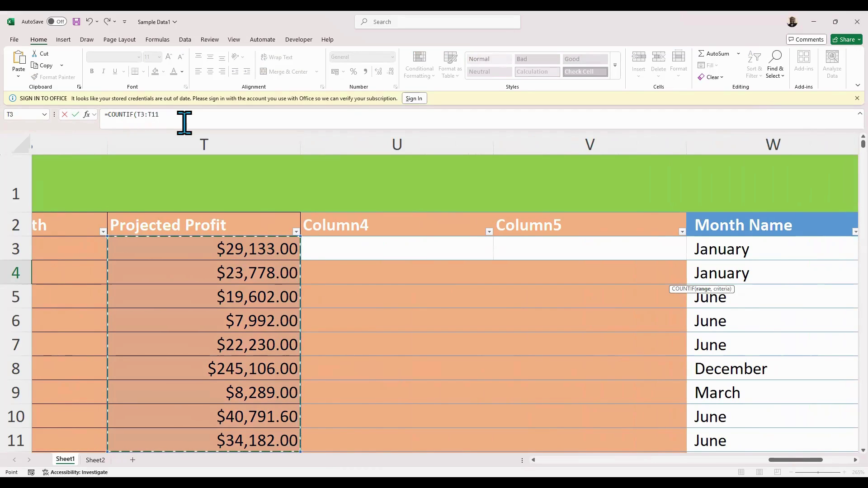
type(",")
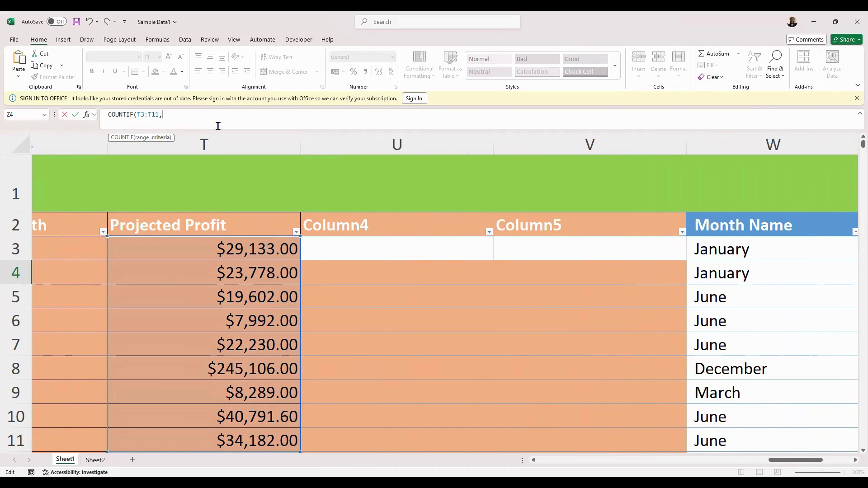
type("\">40000\"")
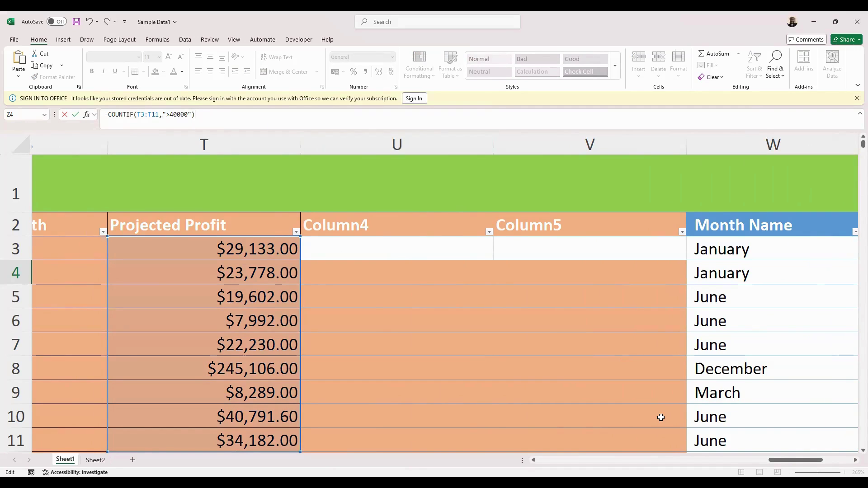
left_click_drag(792, 461, 816, 462)
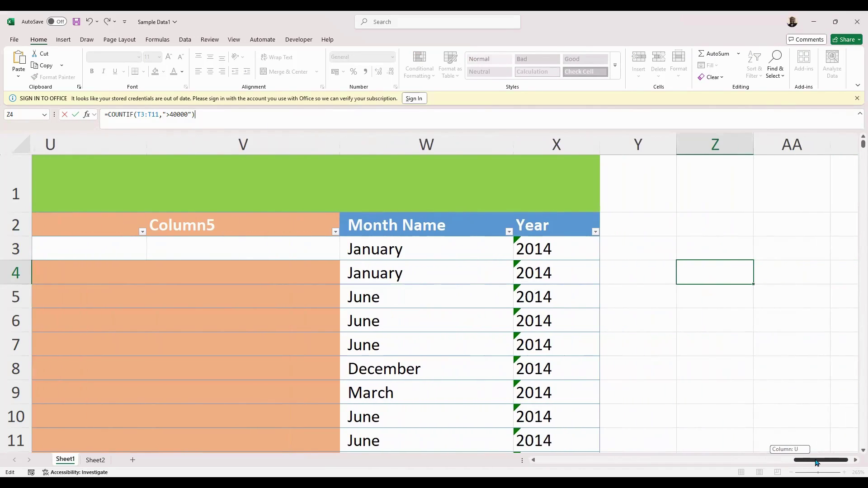
key("Return")
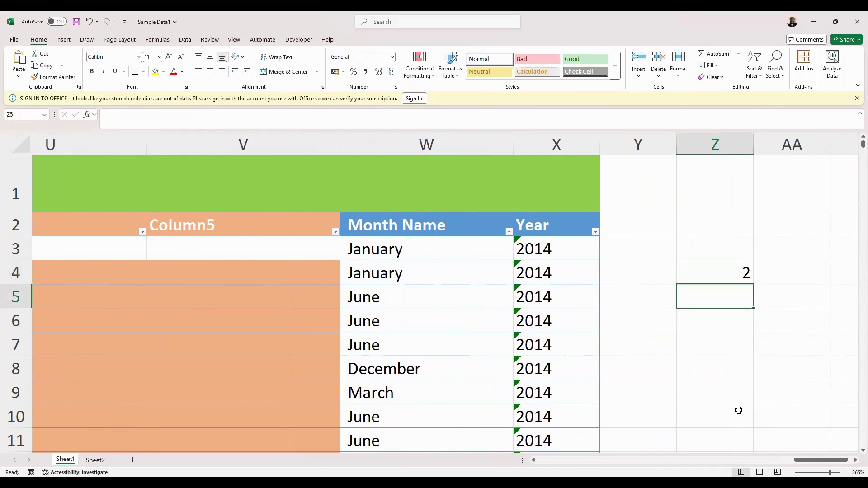
left_click(704, 272)
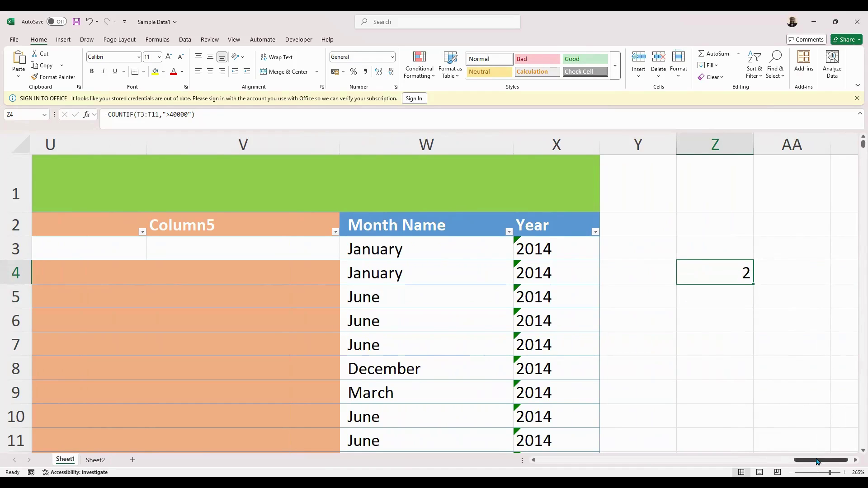
Enter =COUNTIF(T3:T11,">19000") in cell U3 under Column4 to count projected profits above 19000
left_click_drag(818, 461, 795, 462)
left_click(335, 190)
left_click(339, 249)
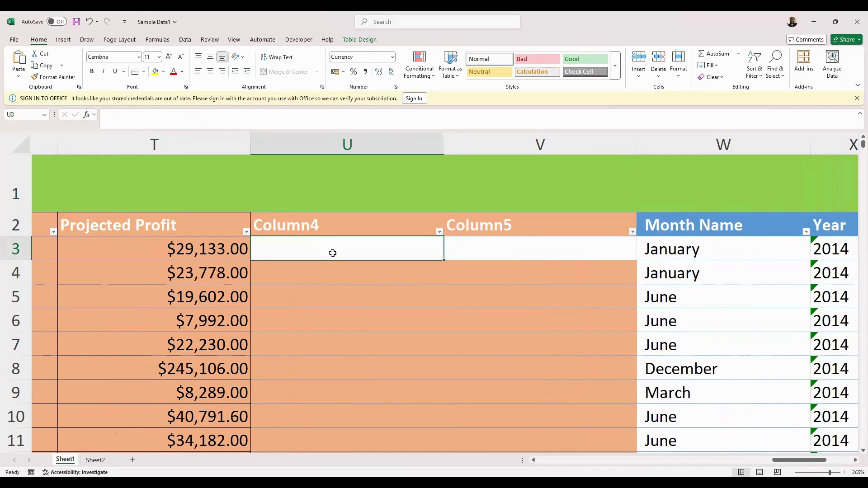
type("=")
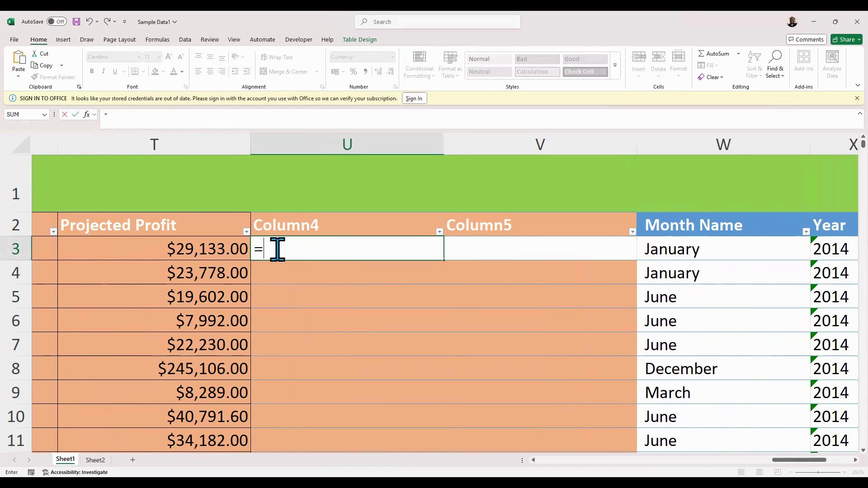
type("countif")
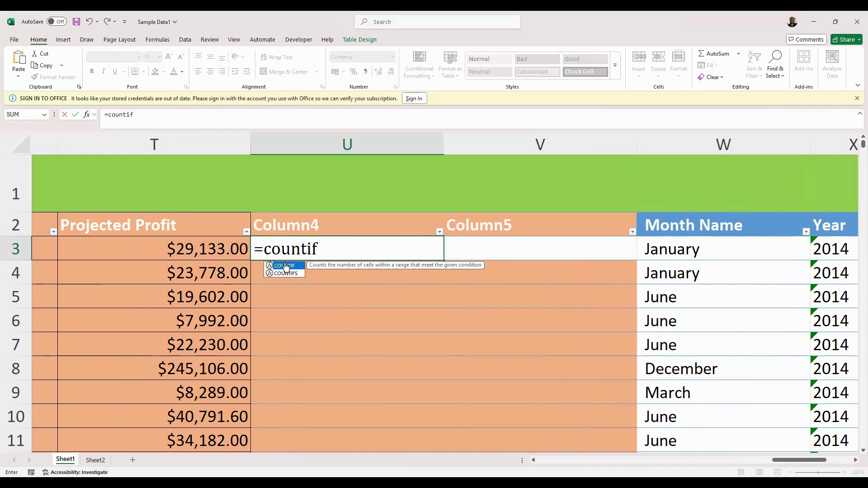
double_click(284, 266)
left_click_drag(199, 248, 206, 437)
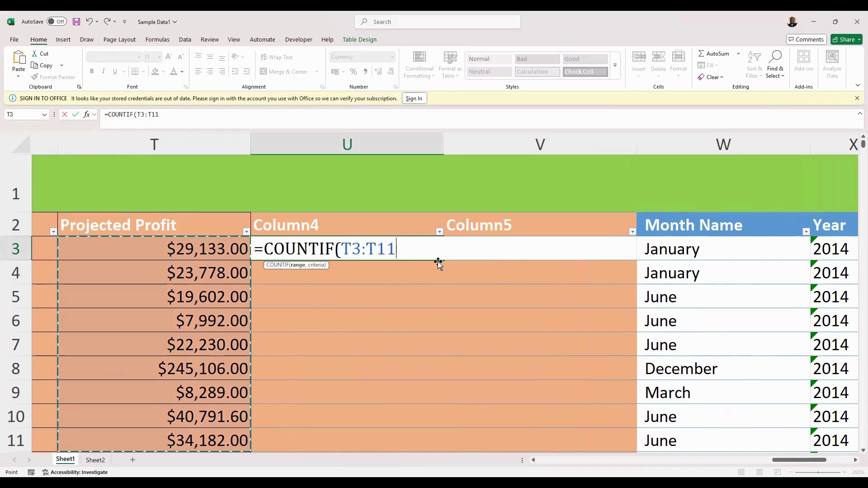
type(",")
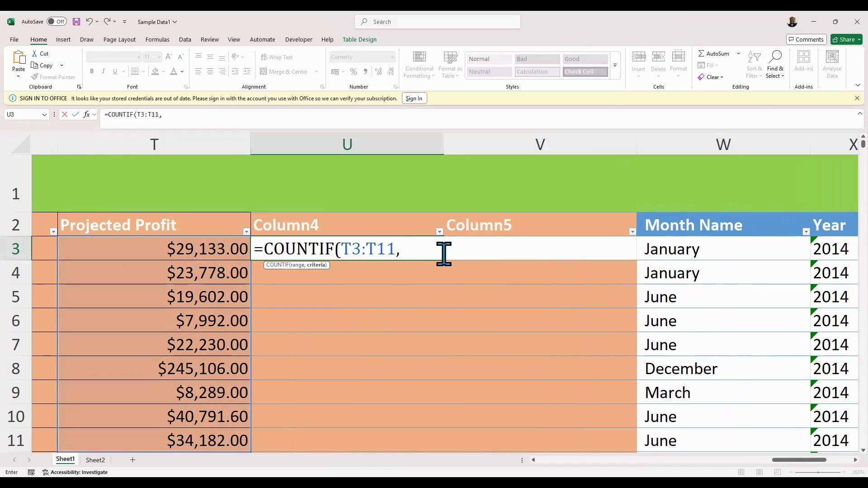
type("\">19000\")")
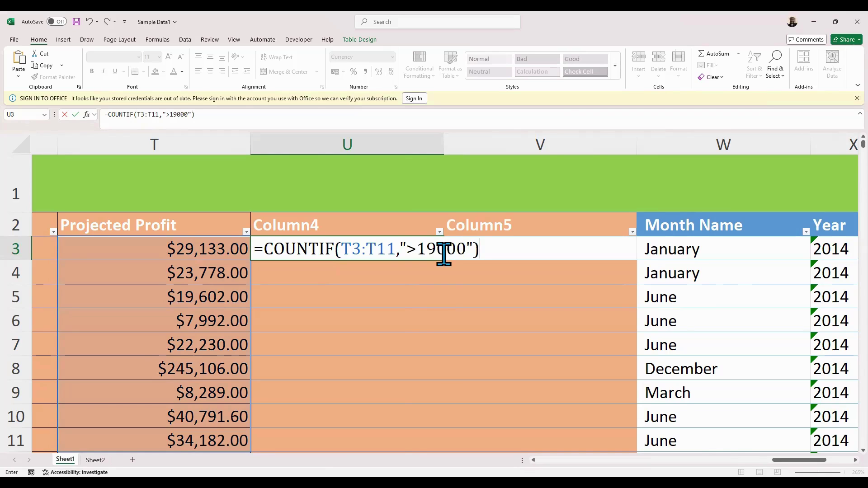
key("Return")
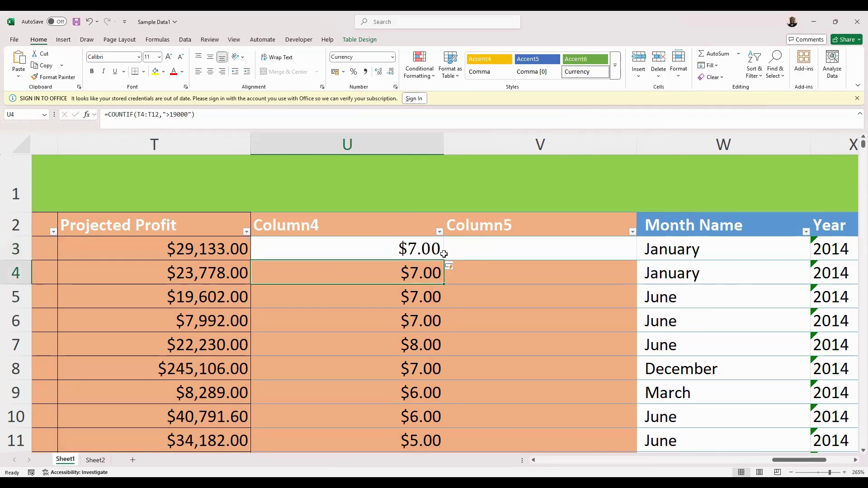
Check the U3 formula against the Projected Profit cells in column T that exceed 19000
left_click(408, 248)
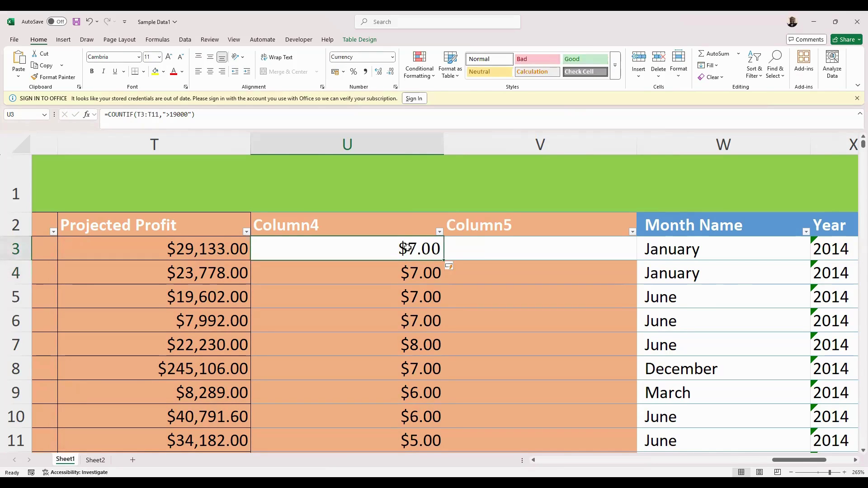
left_click(199, 415)
left_click(197, 367)
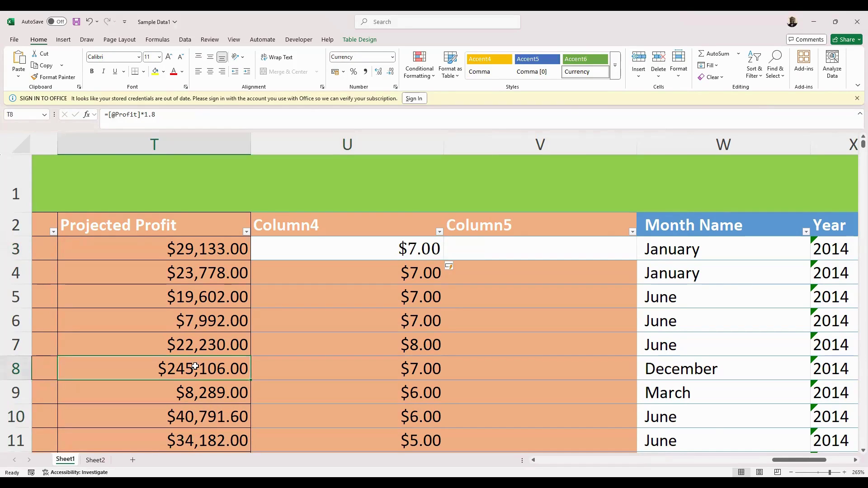
left_click(199, 339)
left_click(202, 300)
left_click(204, 272)
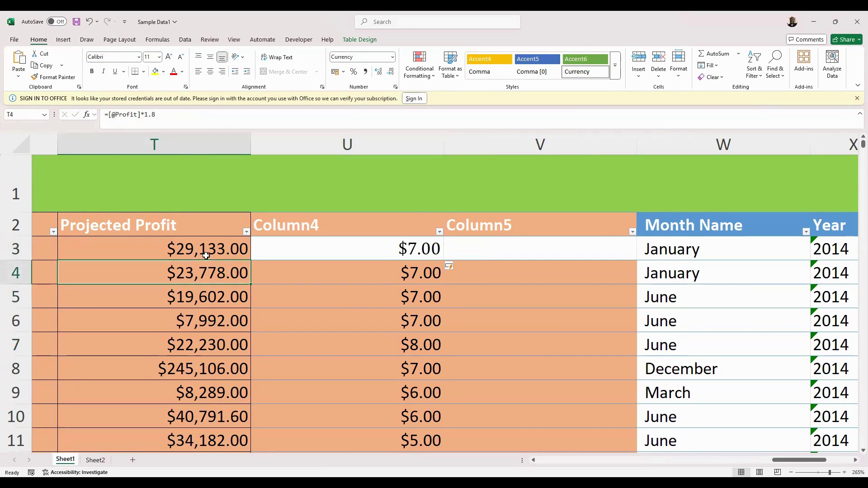
left_click(205, 251)
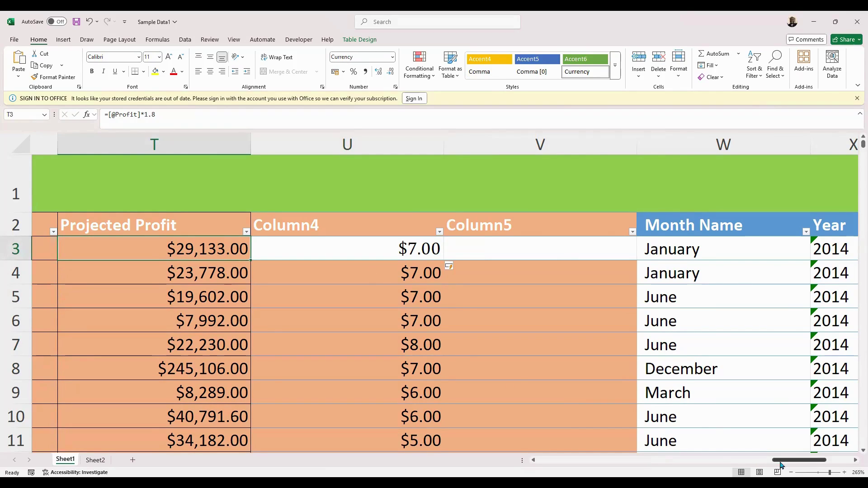
Delete the COUNTIF formula from cell Z4
left_click_drag(782, 462, 802, 461)
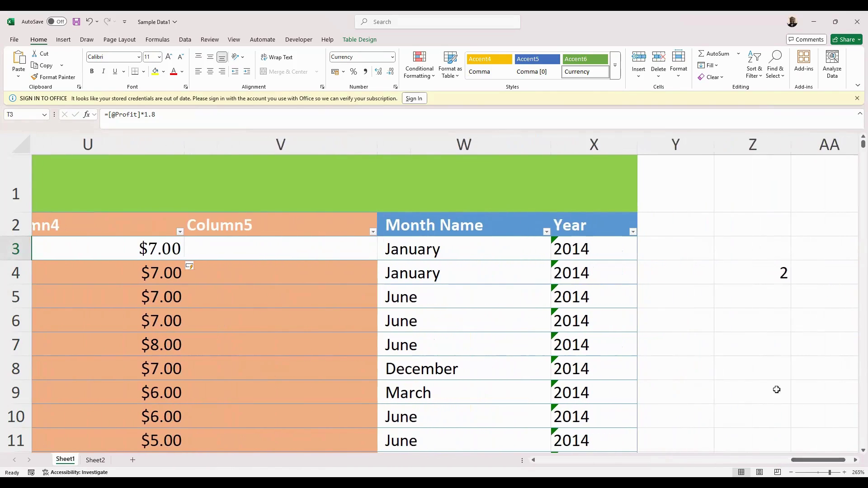
left_click(751, 270)
key("Delete")
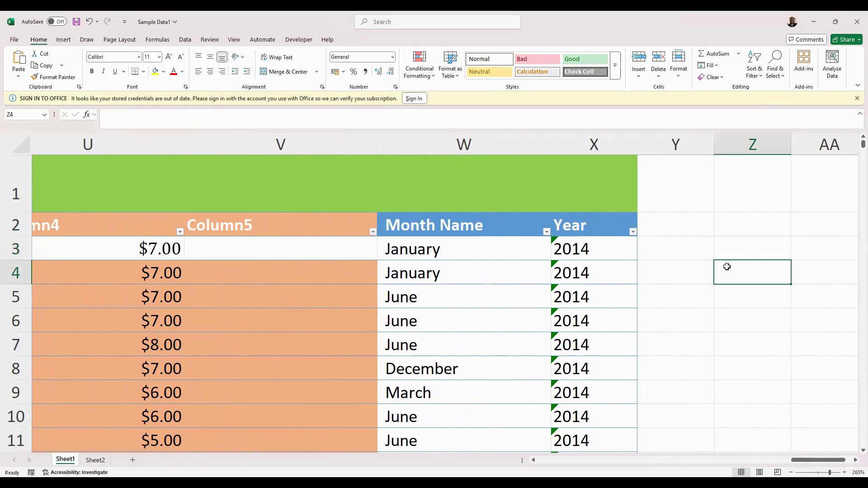
Enter =COUNTIF(W3:W11,"=June") in cell Z3 to count the June entries under Month Name
left_click(742, 251)
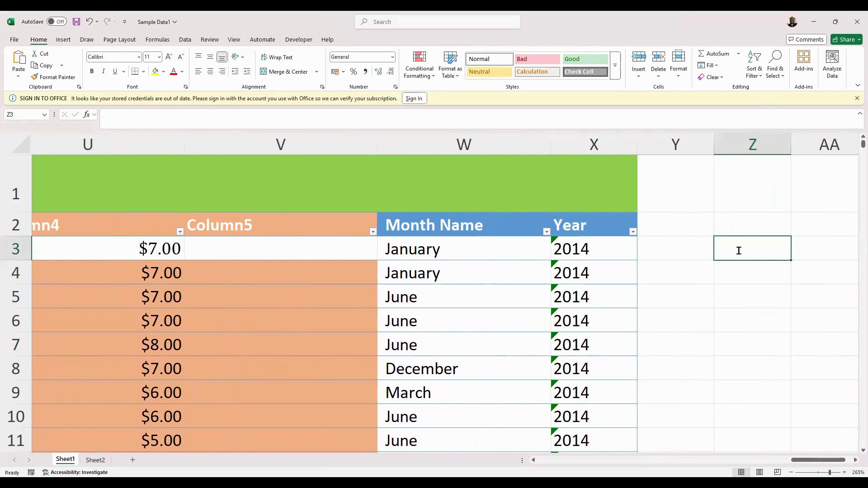
type("=")
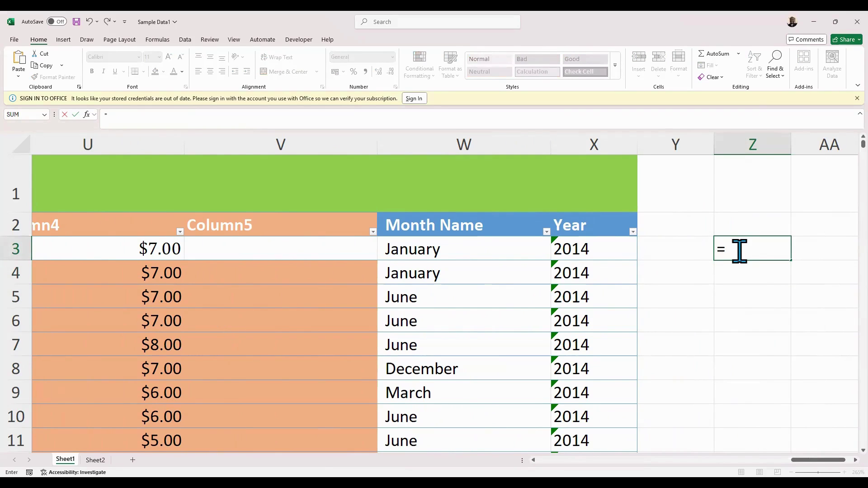
type("countif")
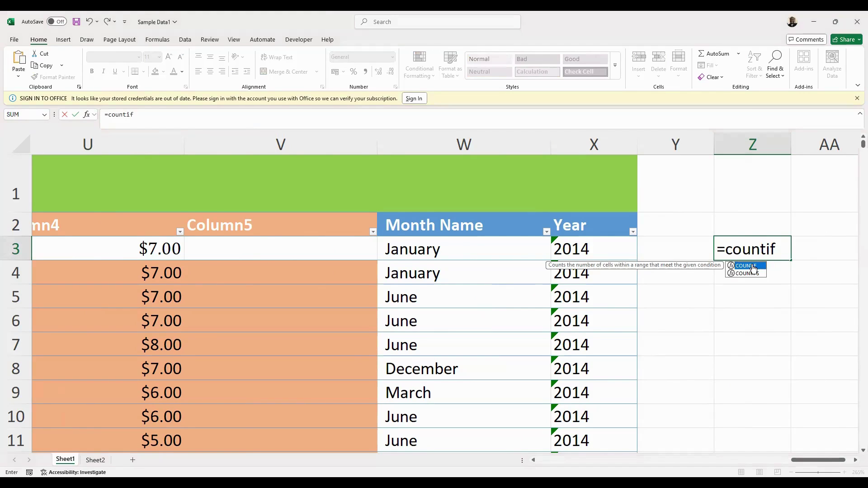
double_click(753, 268)
left_click_drag(446, 249, 444, 440)
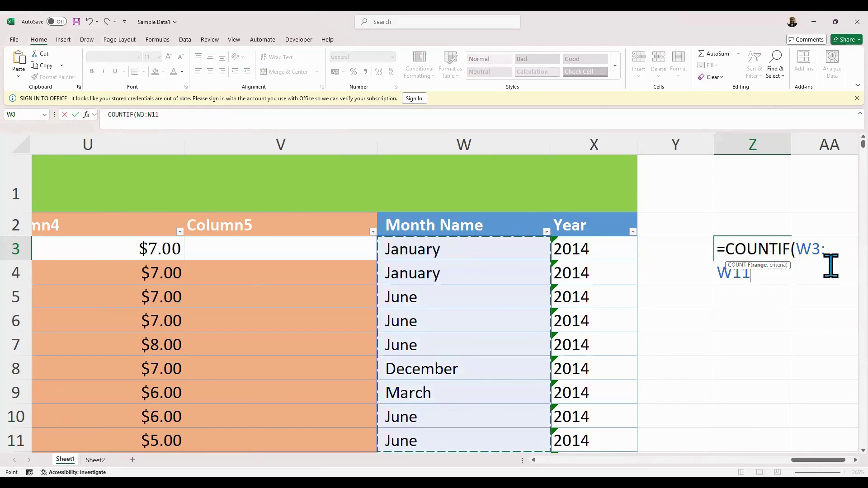
type(",")
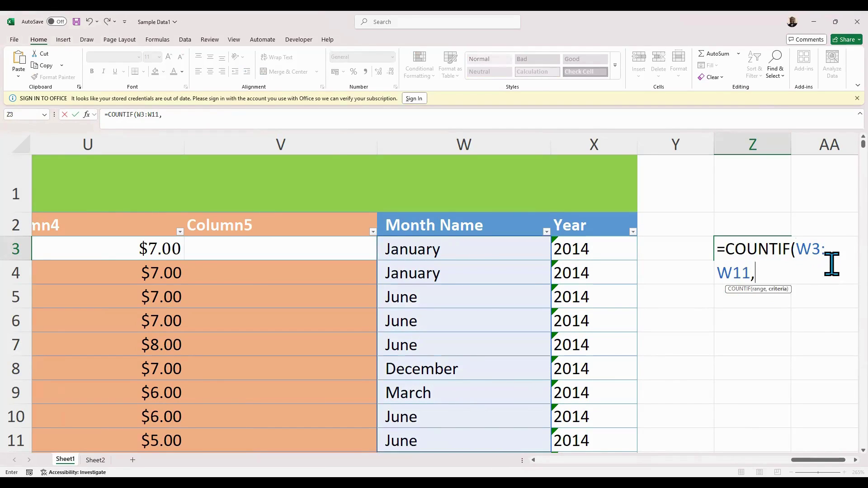
type("\"=June)")
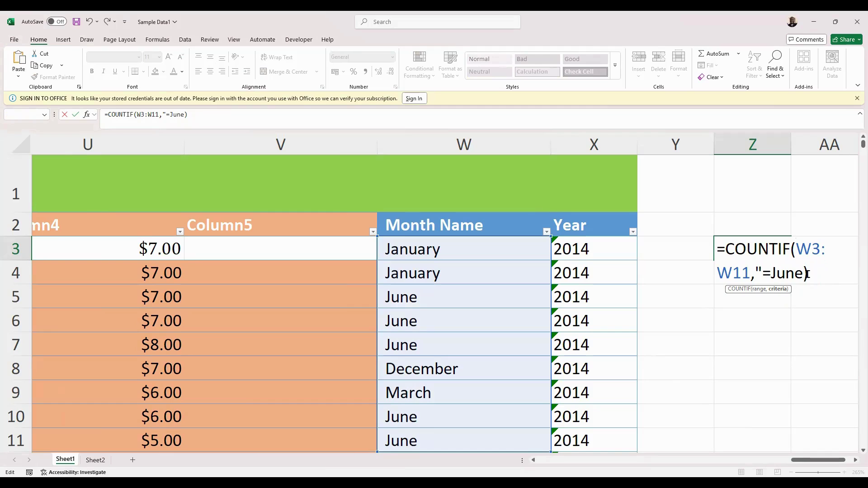
left_click(806, 273)
type("\"")
key("ctrl+Return")
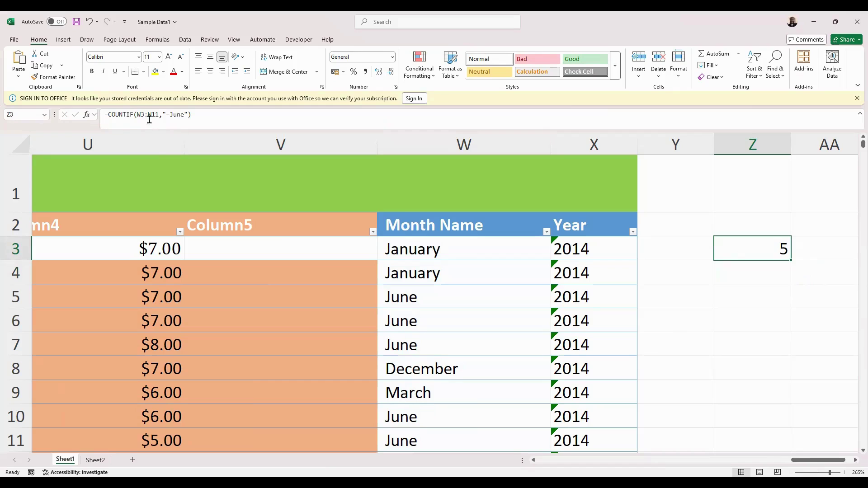
Review the complete COUNTIF formula in cell Z3 and leave it as it is
left_click_drag(207, 117, 104, 117)
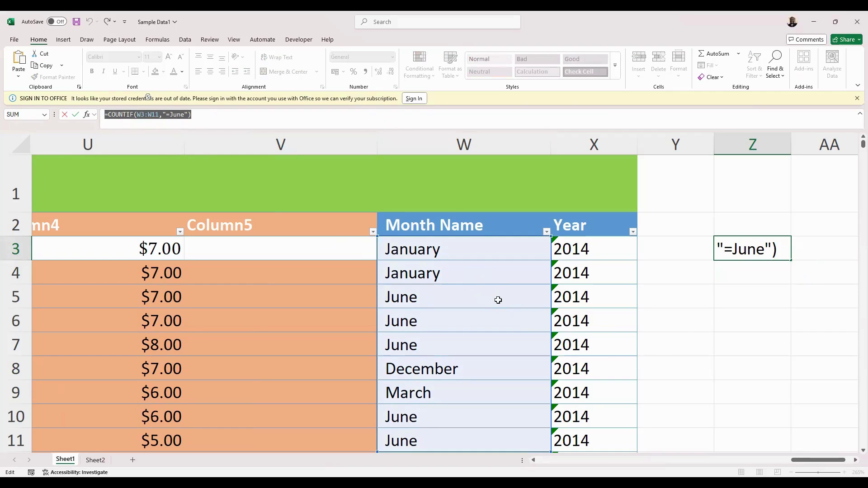
left_click(304, 123)
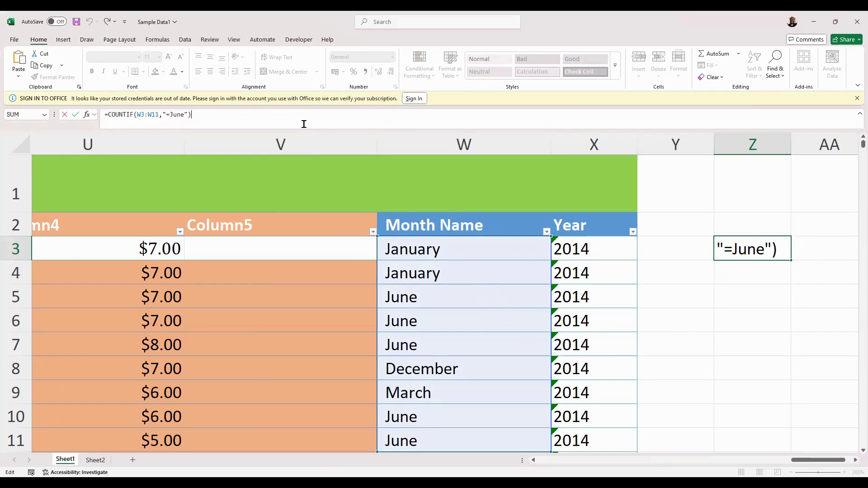
key("Return")
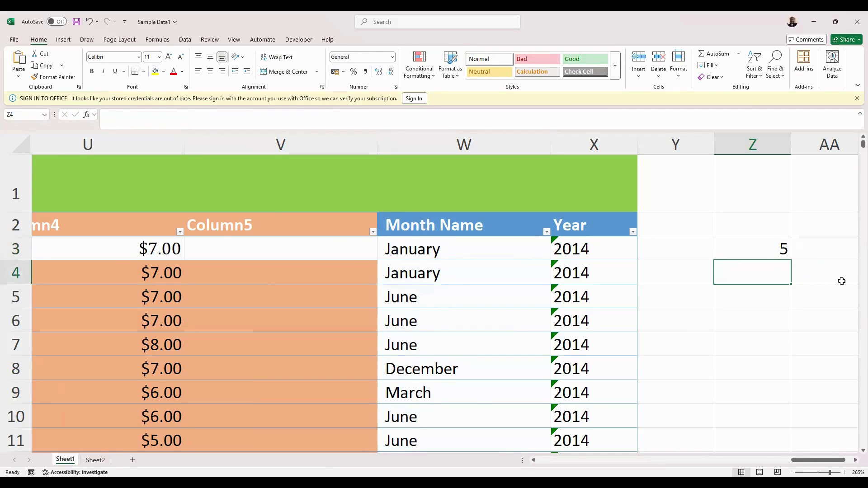
left_click(765, 245)
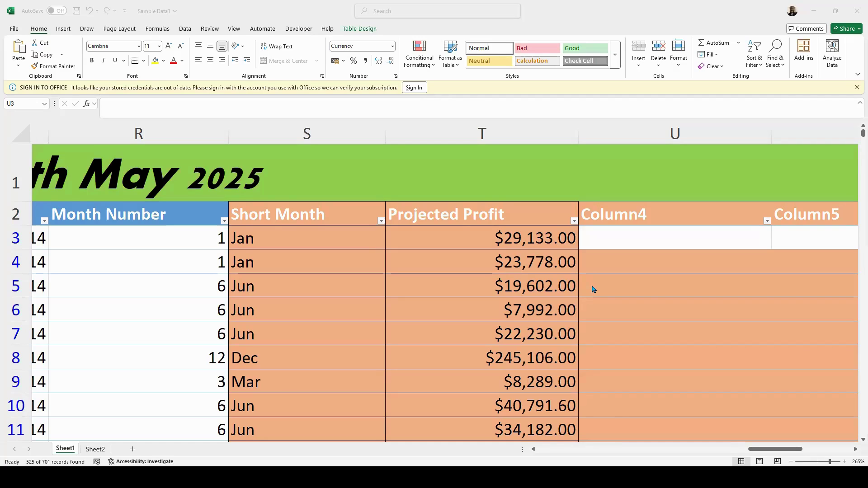
Enter =SUMIF(R3:R10,">6",T3:T10) in cell U3 to total Projected Profit for month numbers above 6
left_click(596, 237)
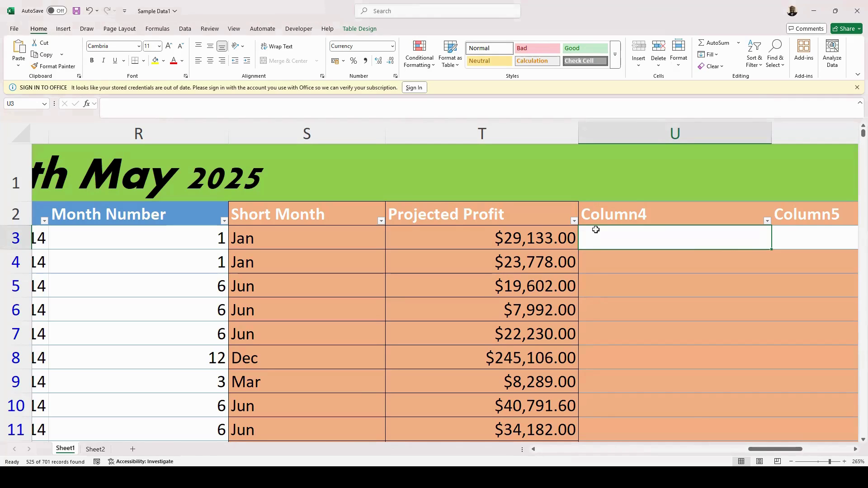
double_click(631, 241)
type("=sumi")
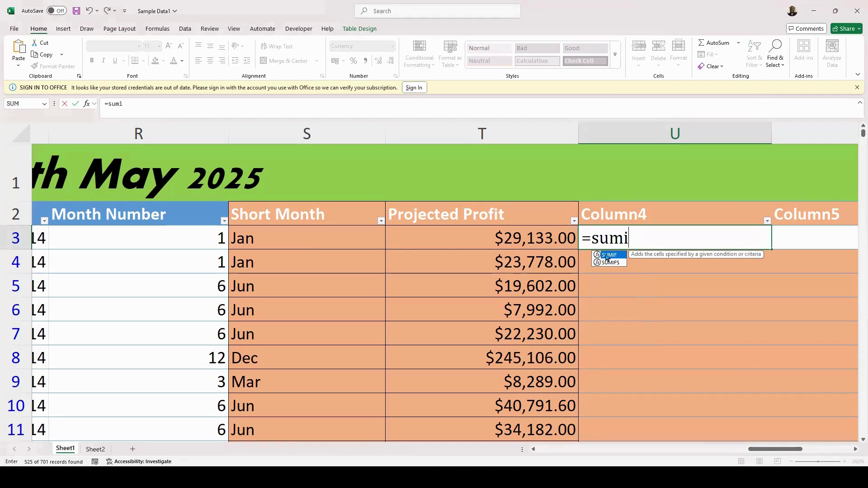
double_click(612, 256)
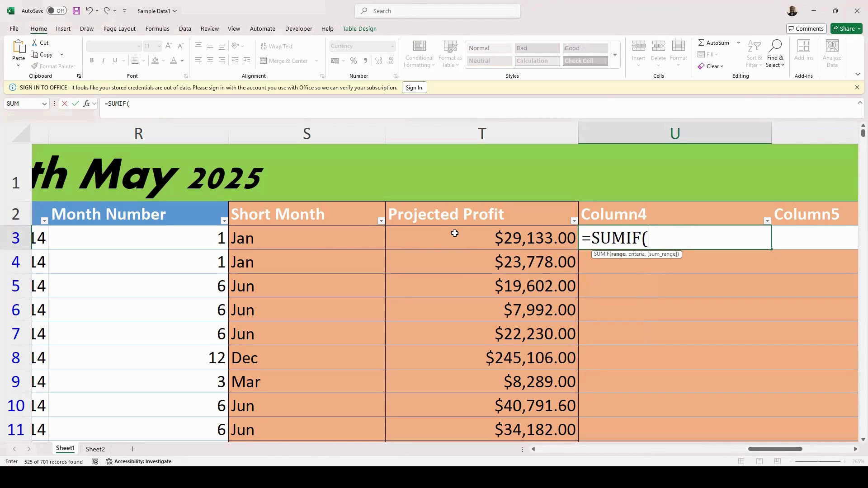
left_click_drag(178, 237, 176, 397)
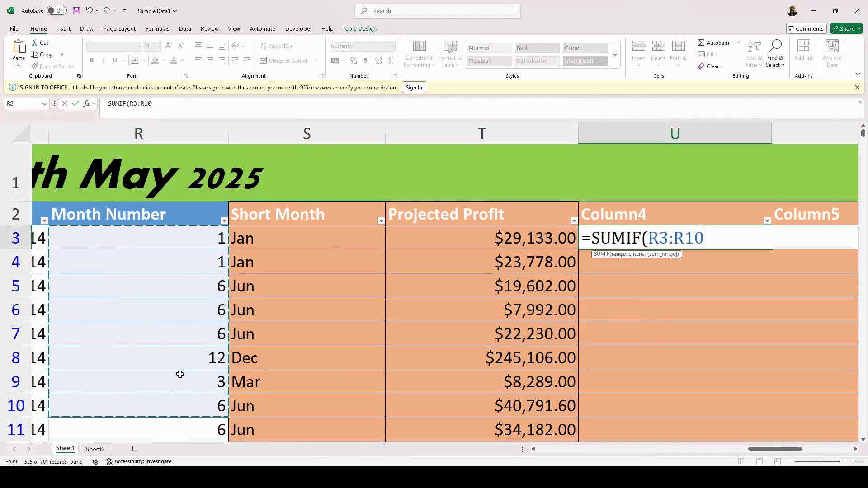
type(",")
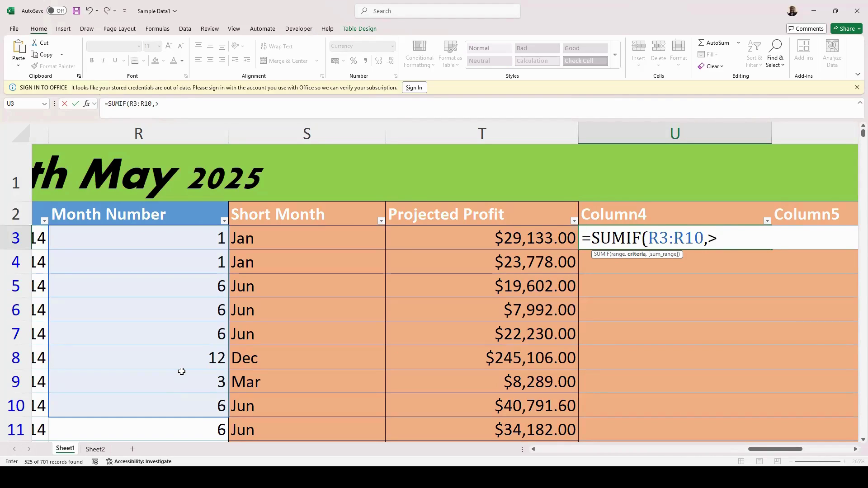
type("\">6\",")
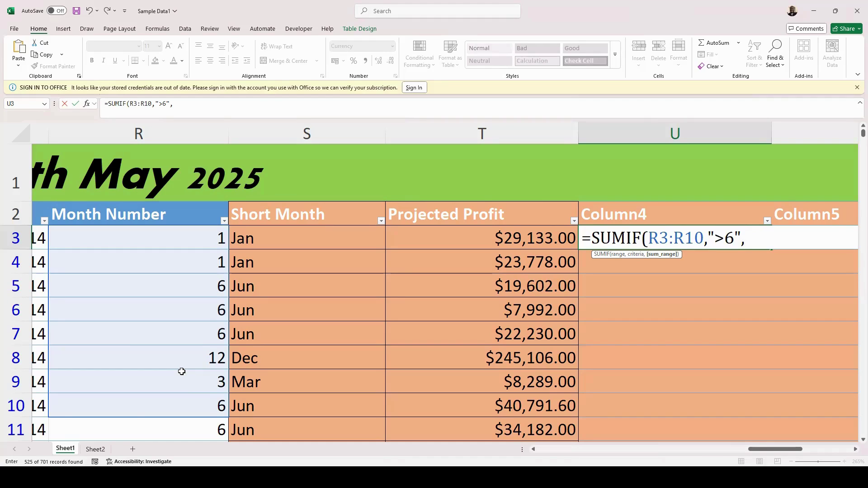
left_click(504, 235)
left_click_drag(504, 235, 516, 397)
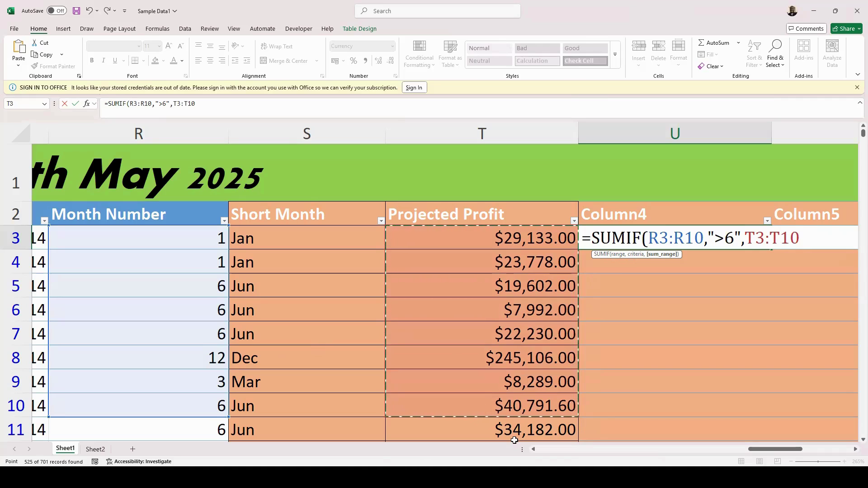
type(")")
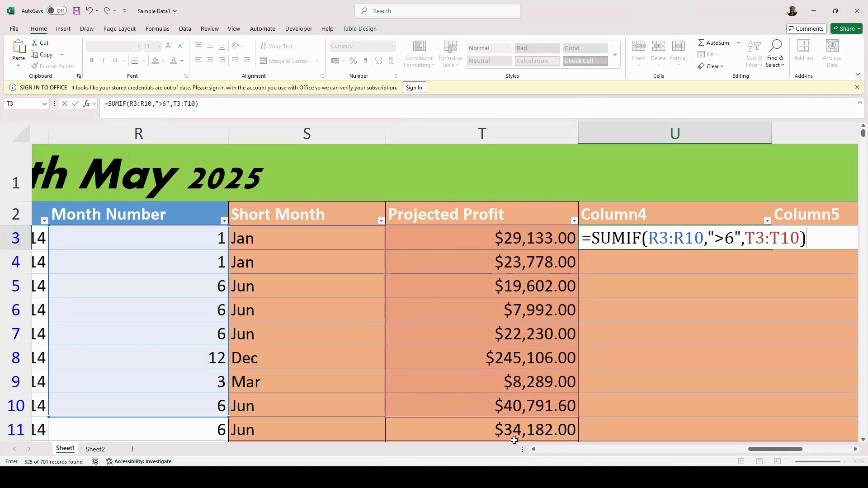
key("Return")
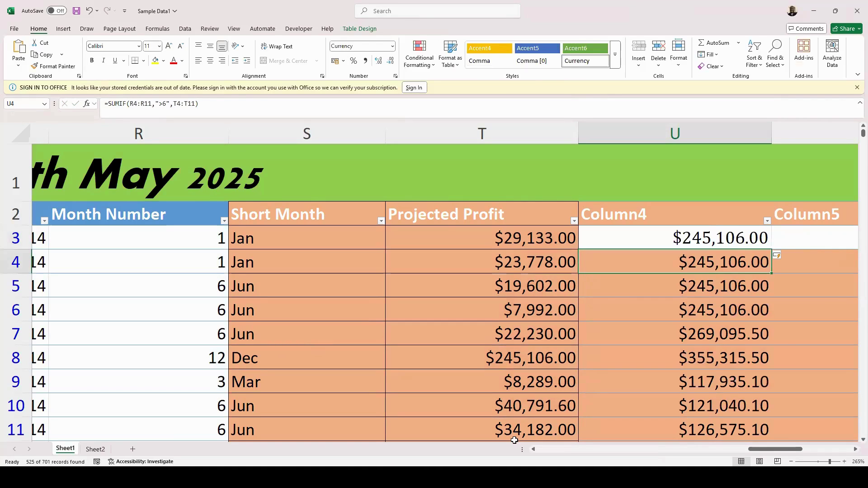
left_click(655, 234)
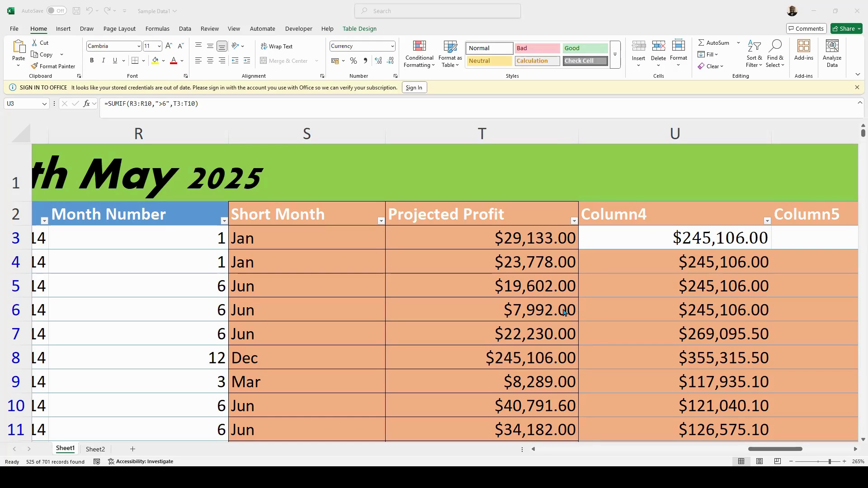
Start an IF formula with a nested AND in cell V3, using Projected Profit in the same row >20000 as the first condition
left_click(766, 450)
left_click_drag(779, 454, 790, 453)
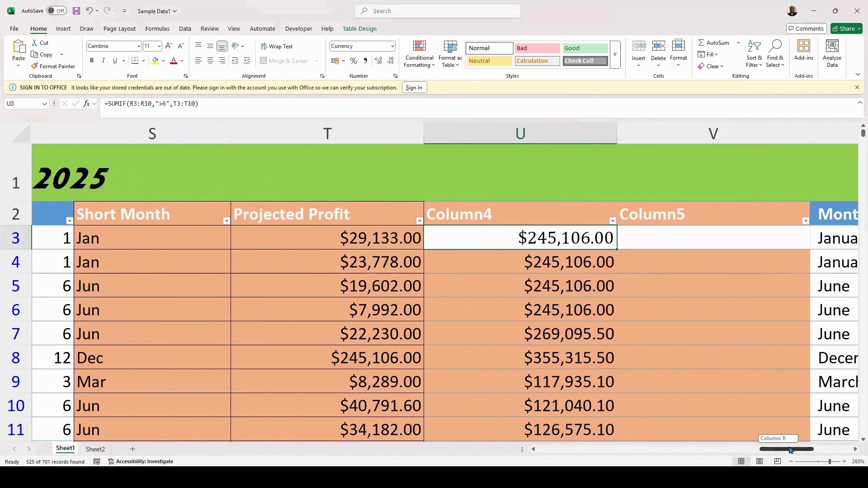
left_click(701, 243)
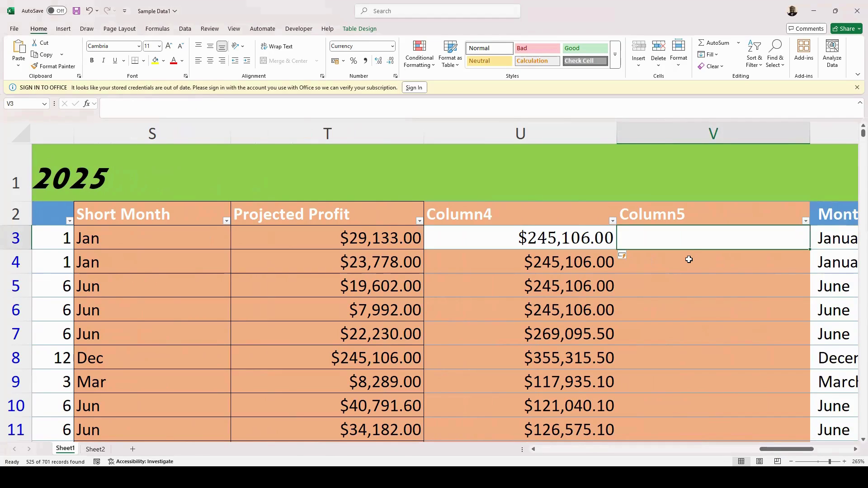
type("=")
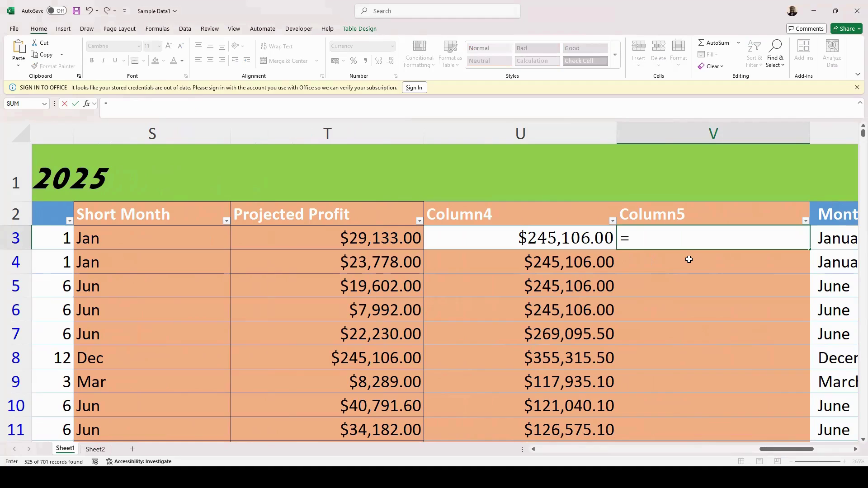
type("if")
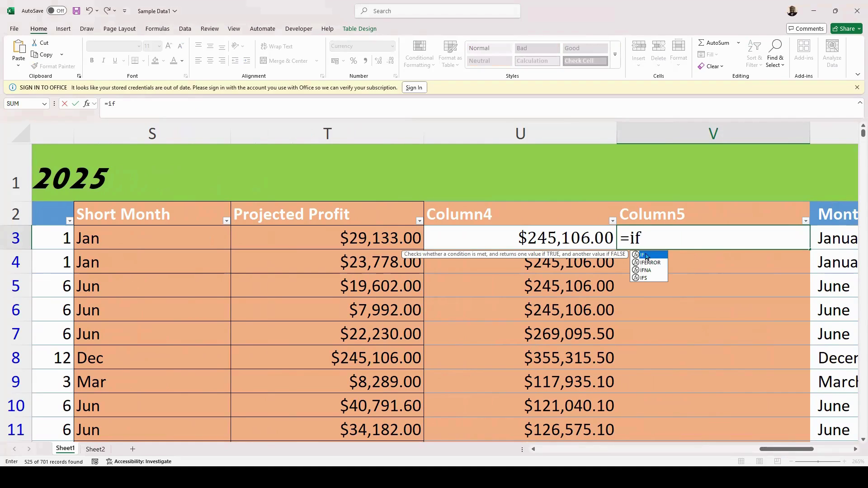
key("Tab")
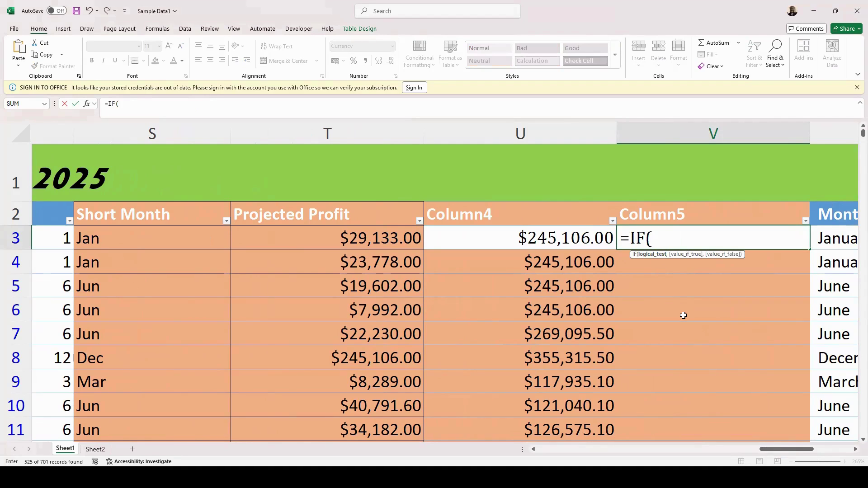
type("AND")
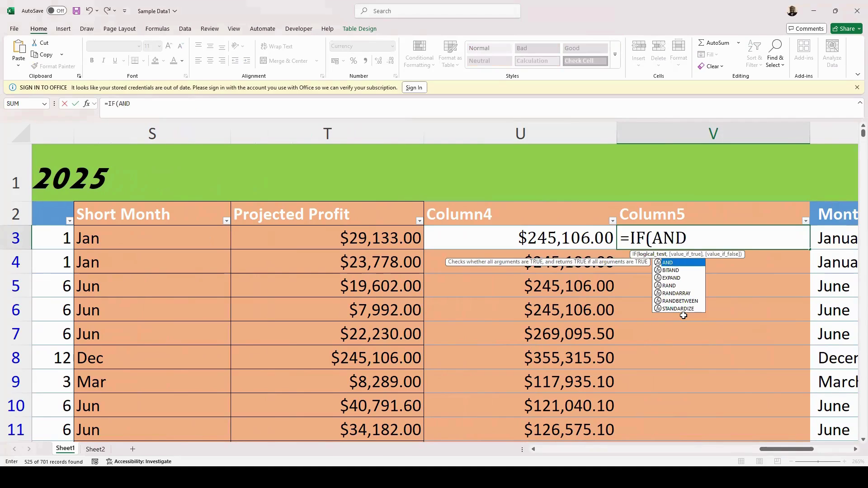
type("(")
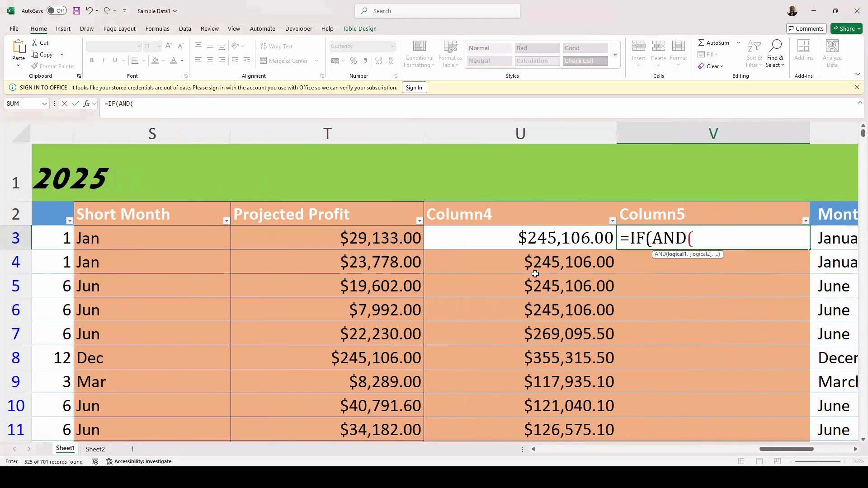
left_click(369, 236)
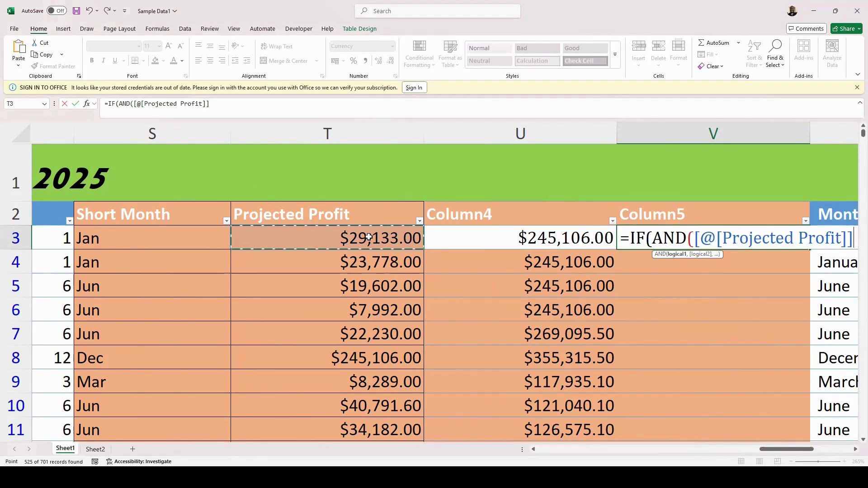
type(">")
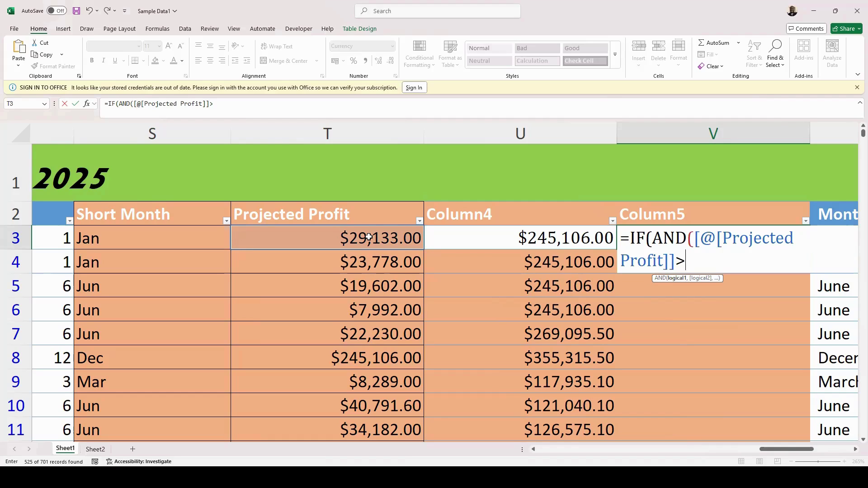
type("20000")
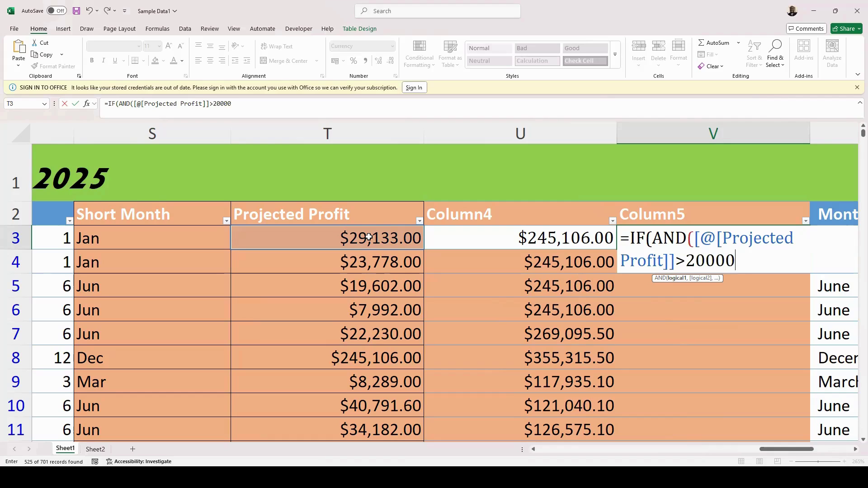
type(",")
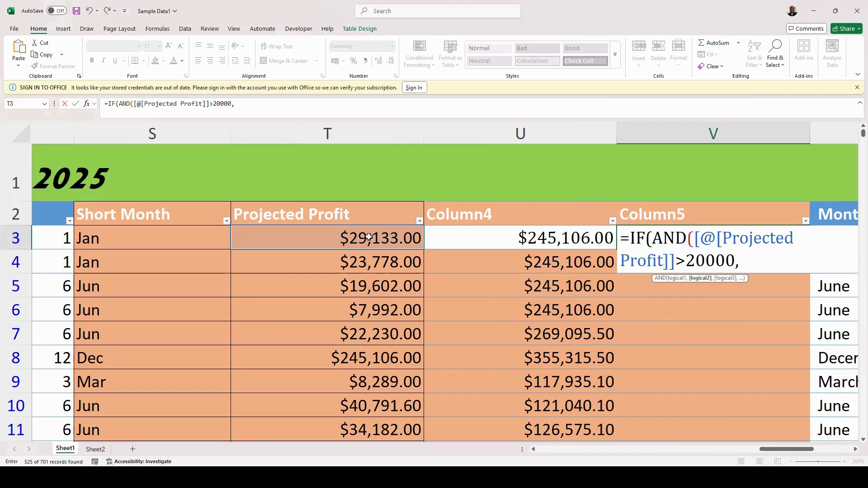
Add the same row's Column4 value >240000 as the second AND condition and close the AND function
left_click(542, 237)
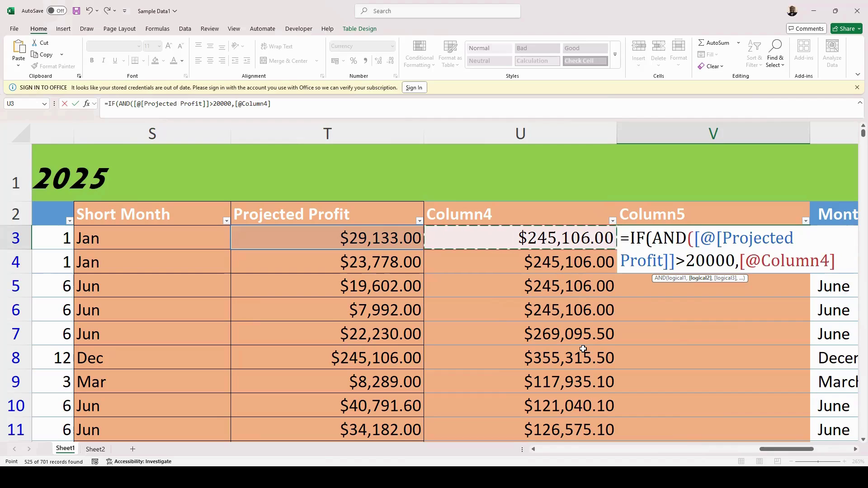
type(">")
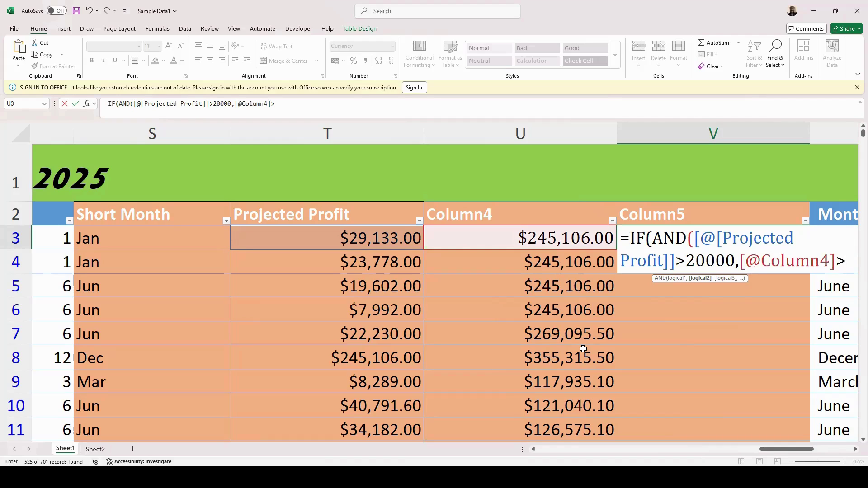
type("240000")
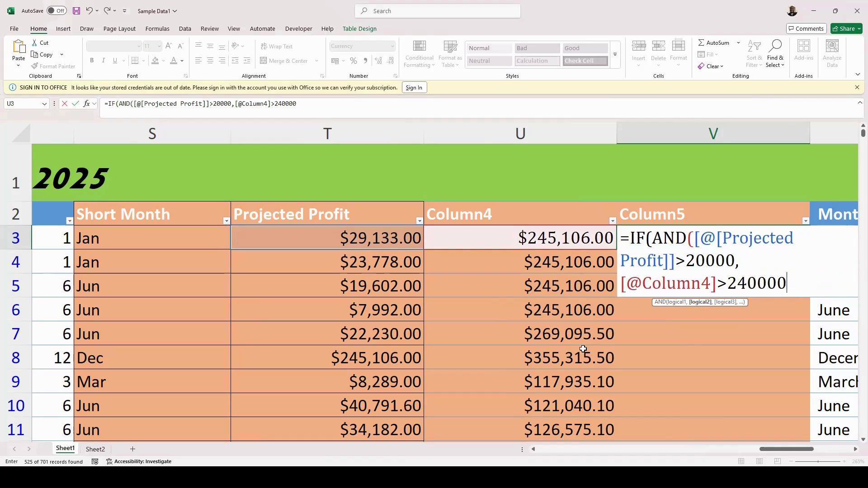
type(",")
key("BackSpace")
type(")")
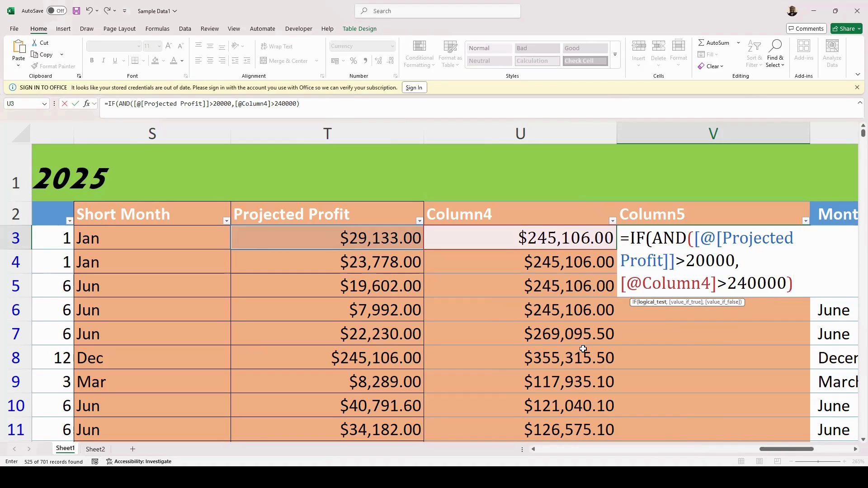
Complete the V3 IF formula with "Green" as the true value and "Red" as the false value, and commit it
type(",\"gR")
key("BackSpace")
key("BackSpace")
type("Green")
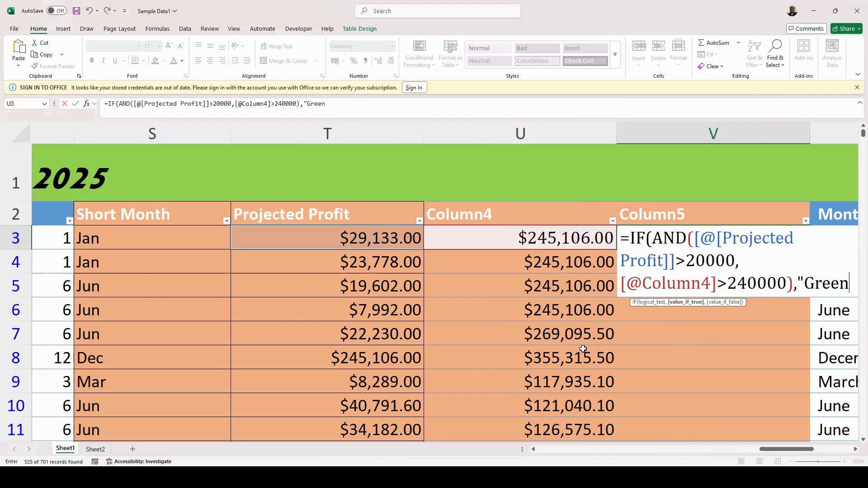
type("\",")
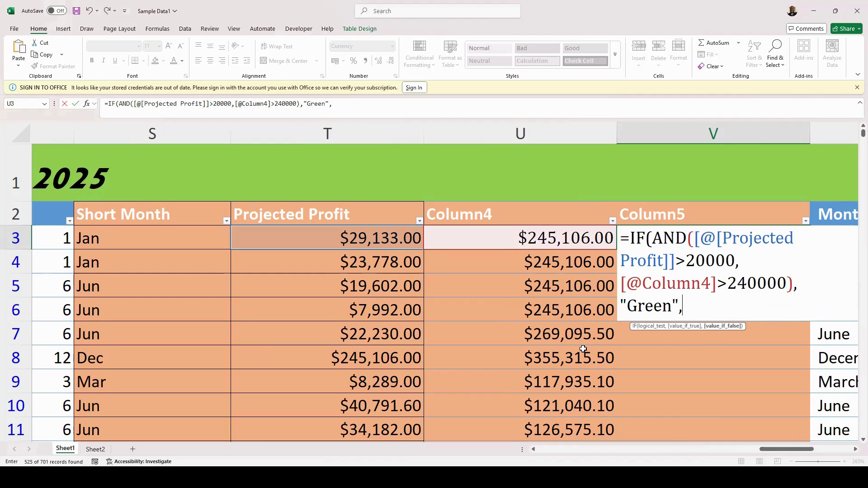
type("\"Red\")")
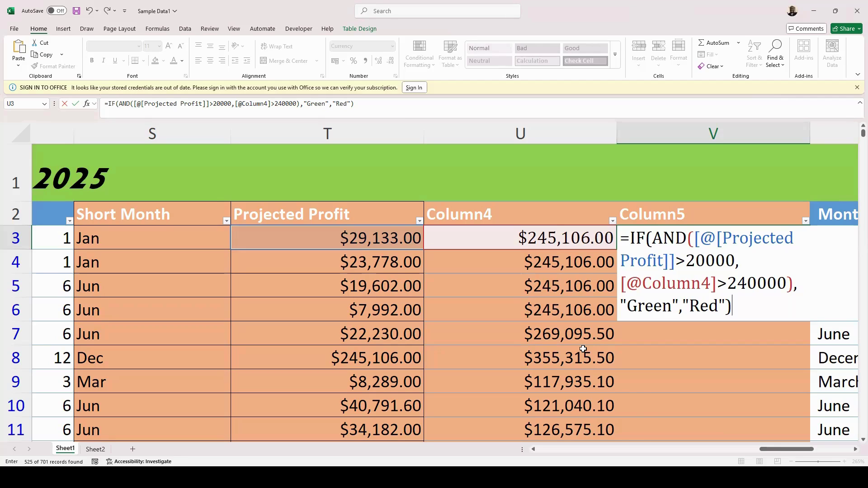
key("Return")
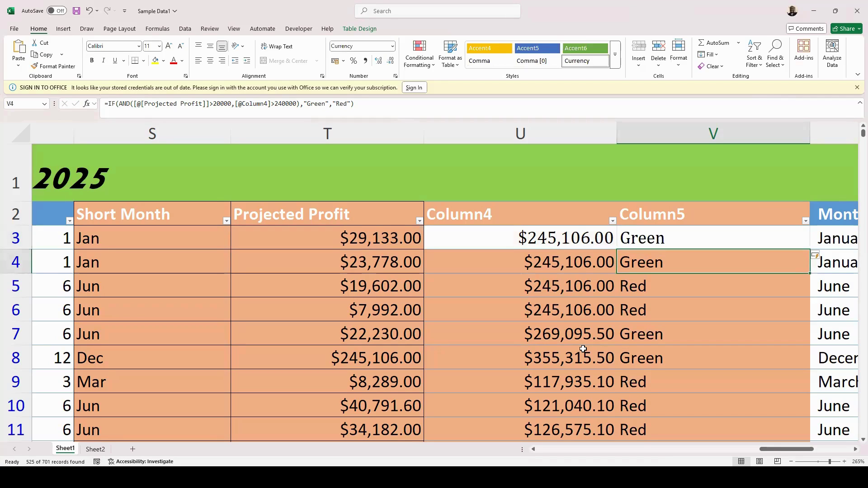
Check the Column5 results in rows 3 to 5 against the Projected Profit and Column4 values in the same rows
left_click(678, 241)
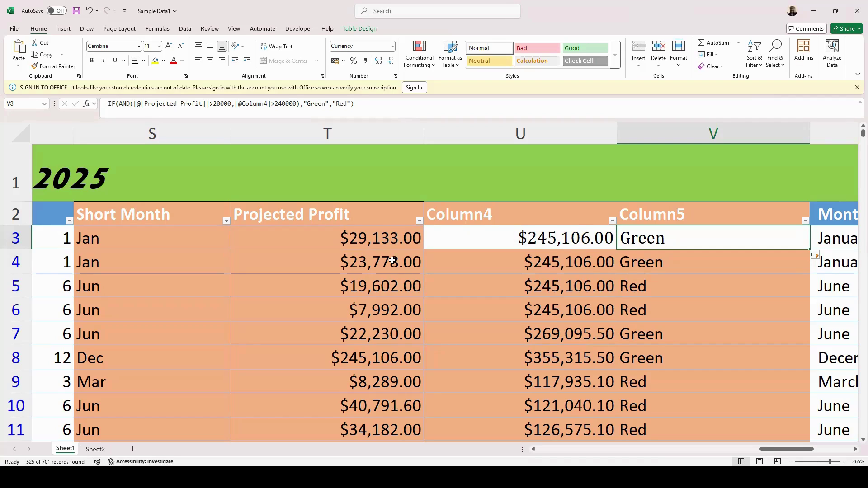
left_click(652, 263)
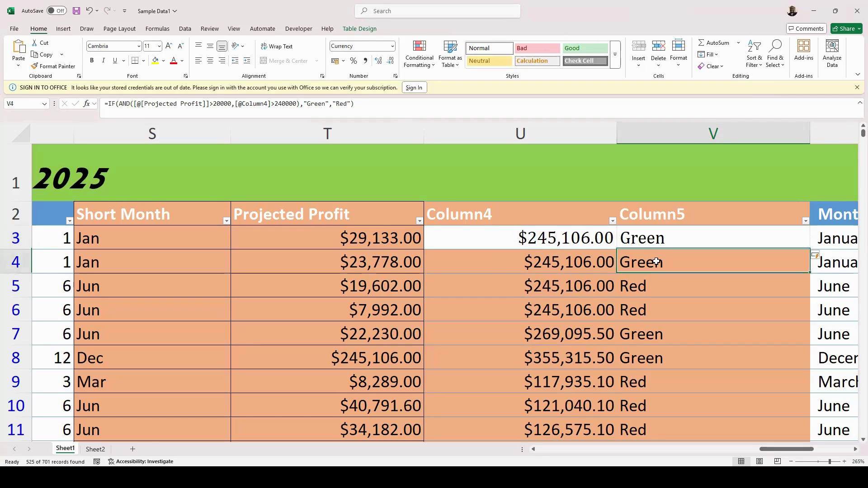
left_click(639, 281)
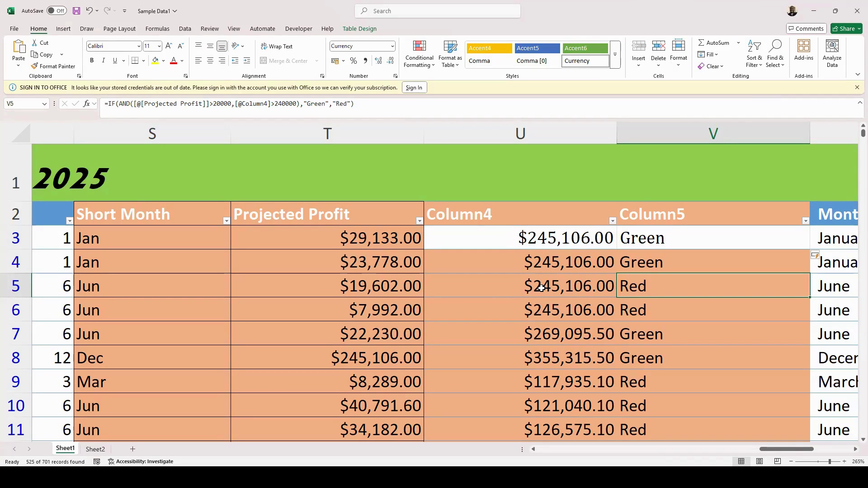
left_click(365, 282)
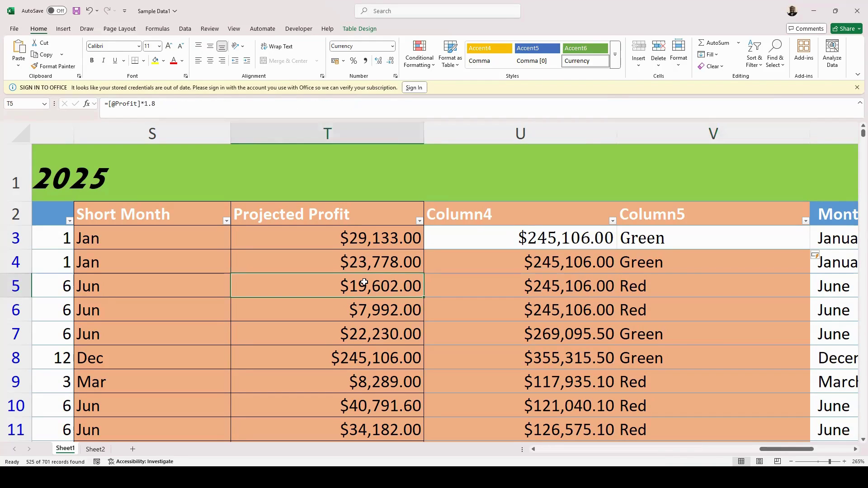
left_click(584, 285)
left_click(639, 285)
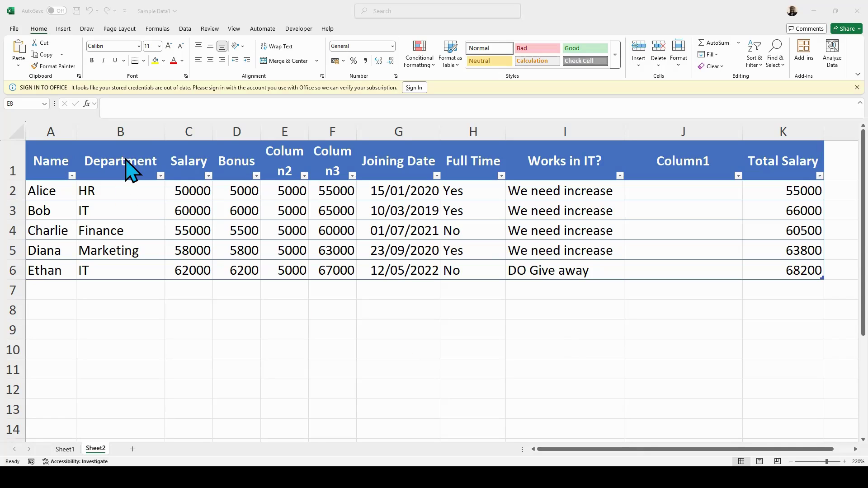
Select the Department and Salary data in B1:C6 and open the recommended charts for it
left_click_drag(129, 170, 178, 265)
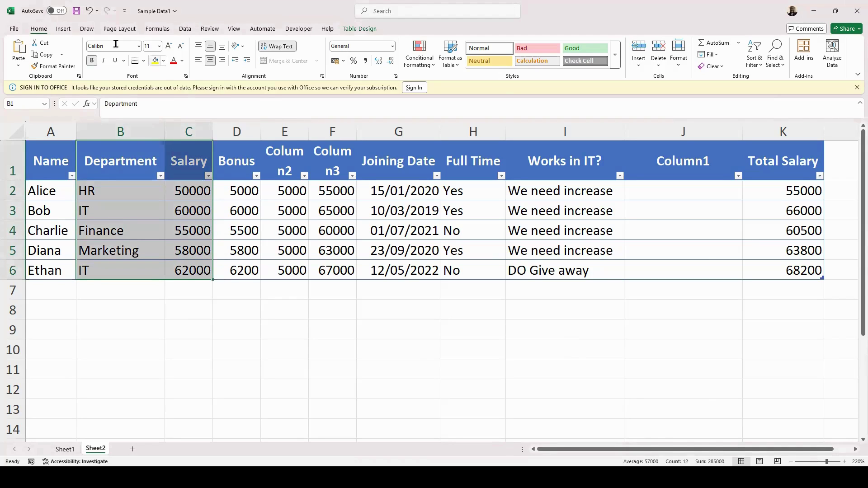
left_click(64, 29)
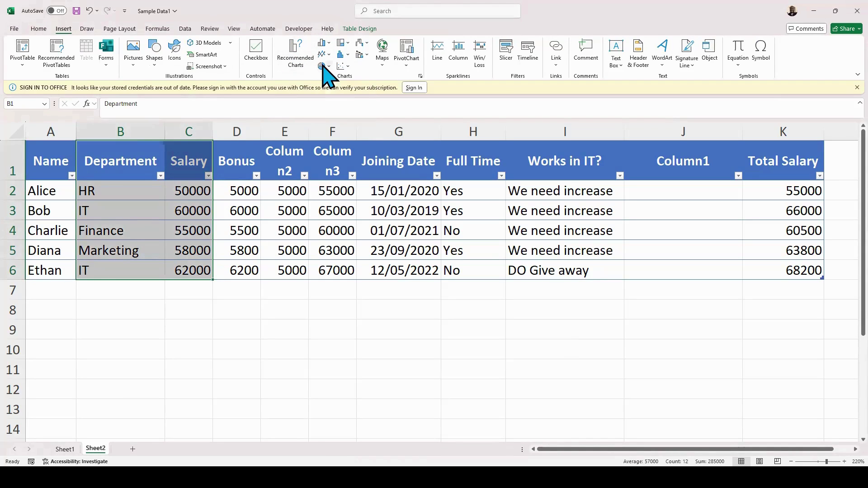
left_click(295, 57)
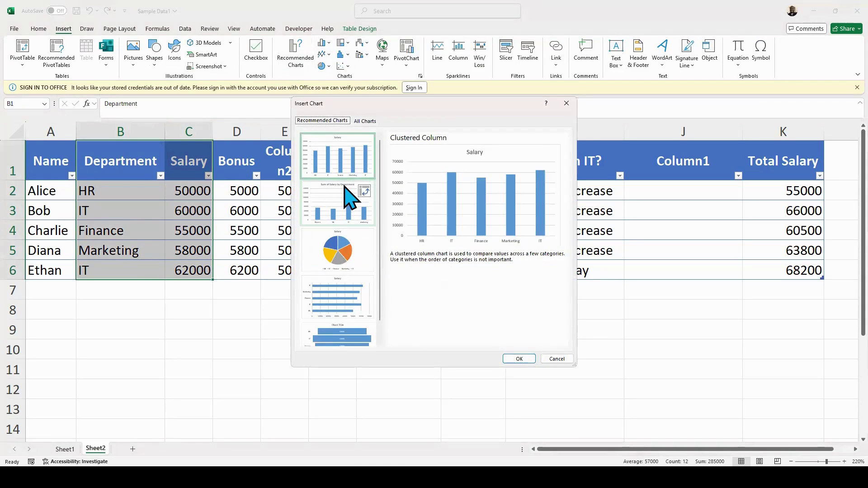
Preview the recommended pie, bar and funnel charts for the Department and Salary data
left_click(343, 247)
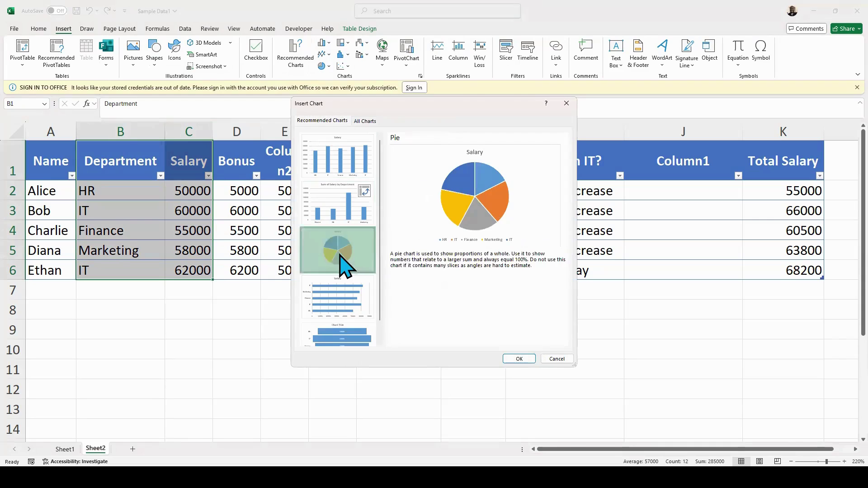
left_click(343, 307)
left_click(337, 340)
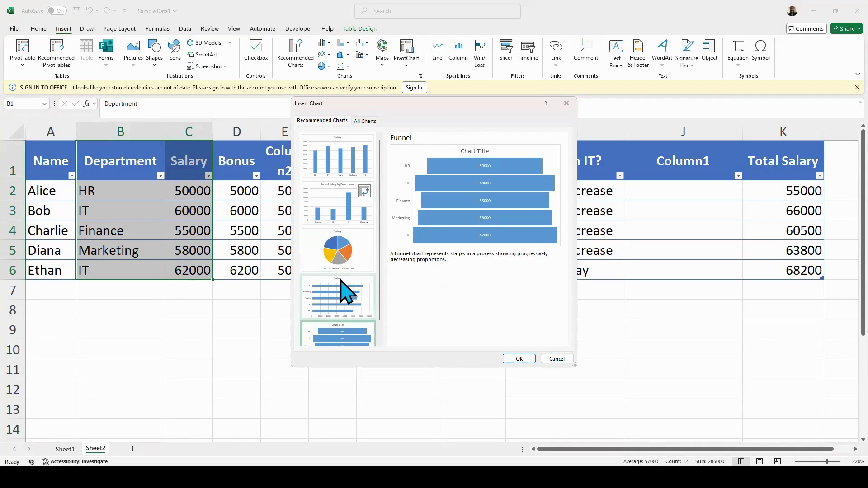
scroll(345, 291, "down", 1)
scroll(345, 276, "up", 1)
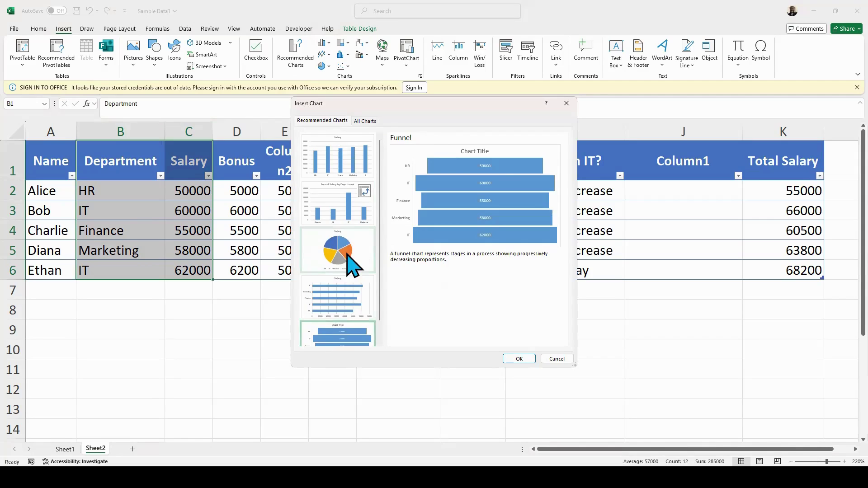
Insert the recommended Clustered Column chart of Salary by Department
left_click(335, 153)
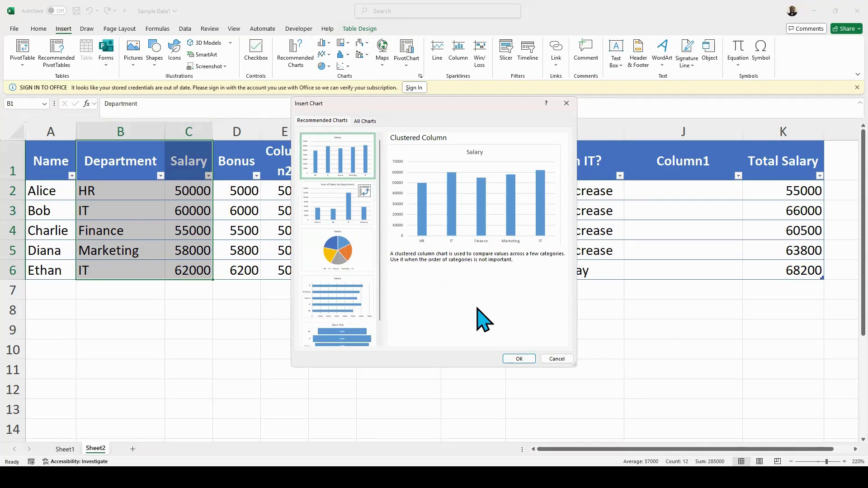
left_click(519, 359)
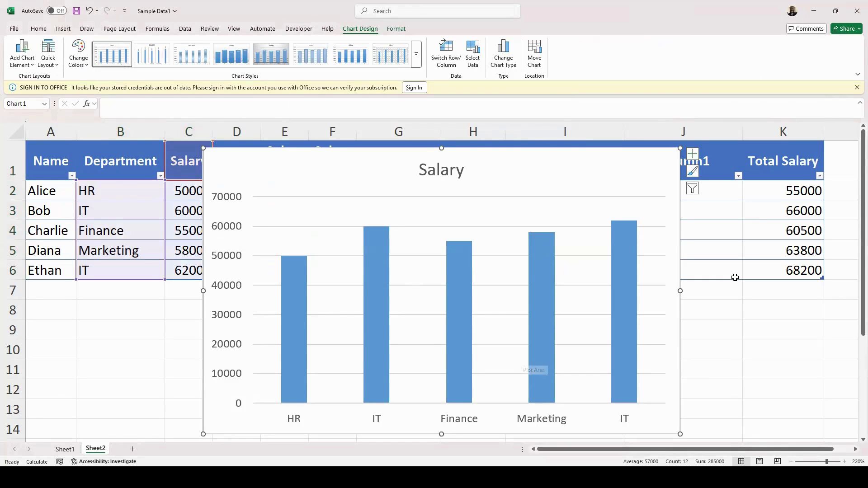
scroll(734, 275, "down", 1)
scroll(736, 277, "up", 1)
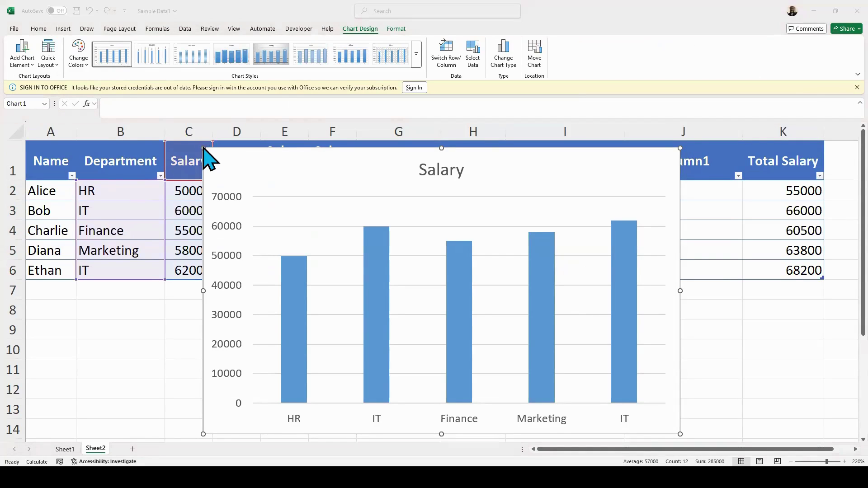
Shrink the Salary chart to about 9.7 × 6.3 cm and move it so the Department and Salary columns are uncovered
left_click_drag(204, 148, 317, 200)
left_click_drag(448, 227, 390, 179)
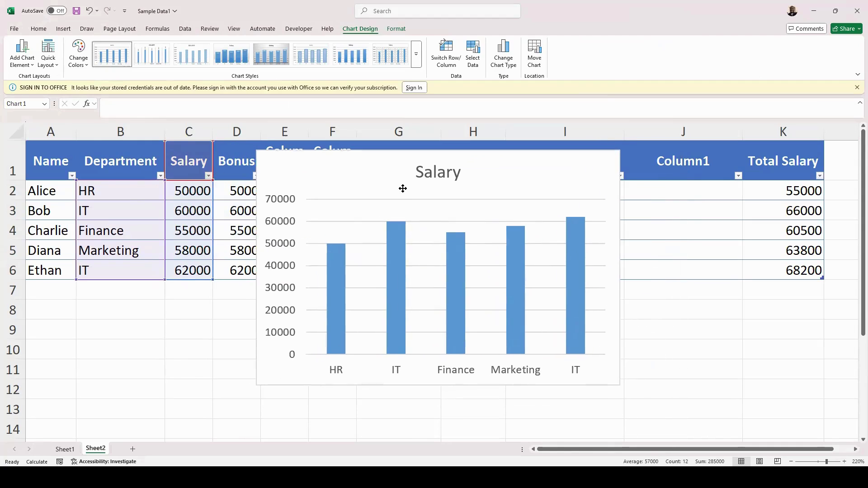
Extend the chart title to read "Salary for the new Dept"
double_click(434, 174)
left_click(422, 172)
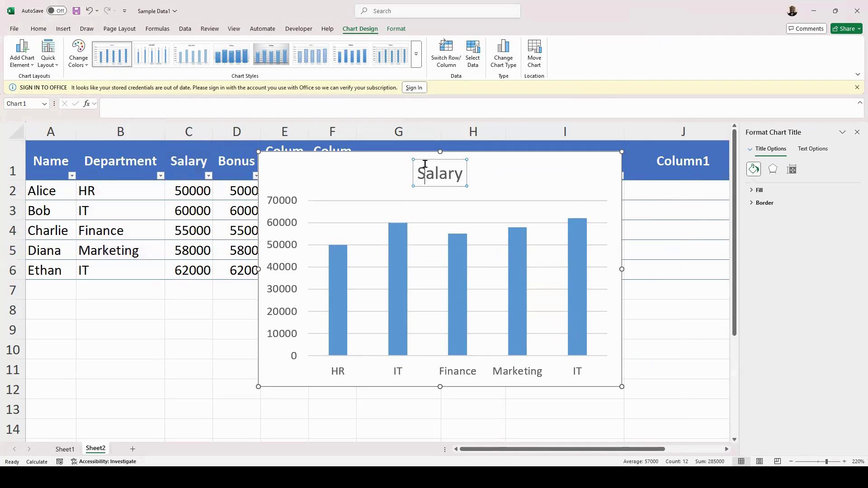
key("End")
type("for")
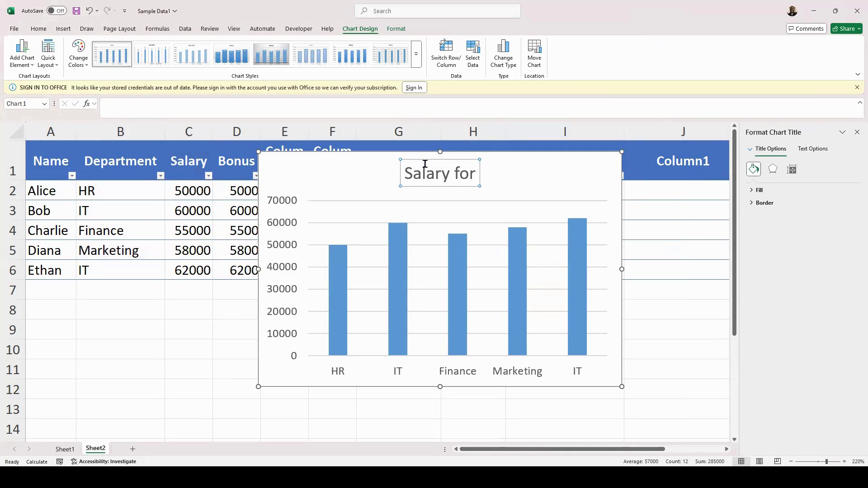
type(" the Ne")
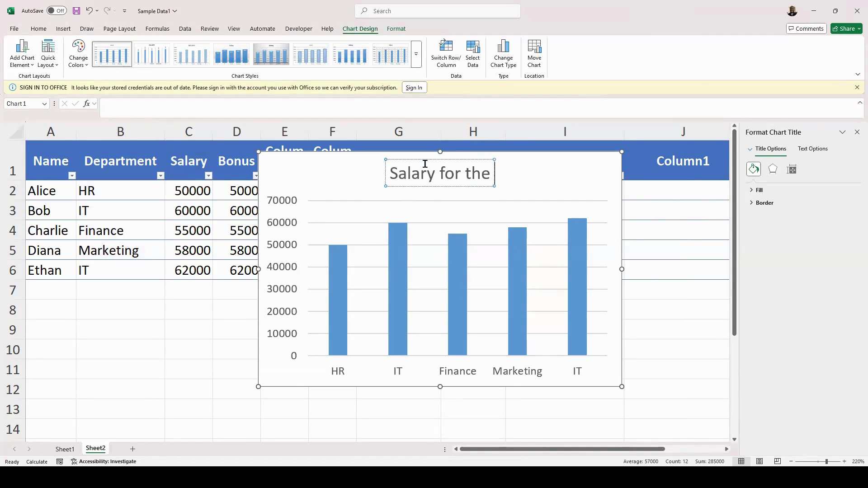
key("BackSpace")
key("BackSpace")
type("ne")
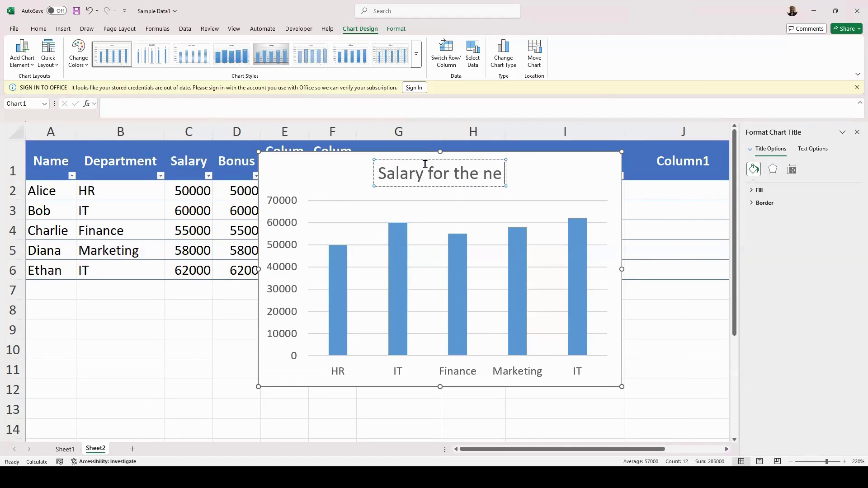
type("w Dept")
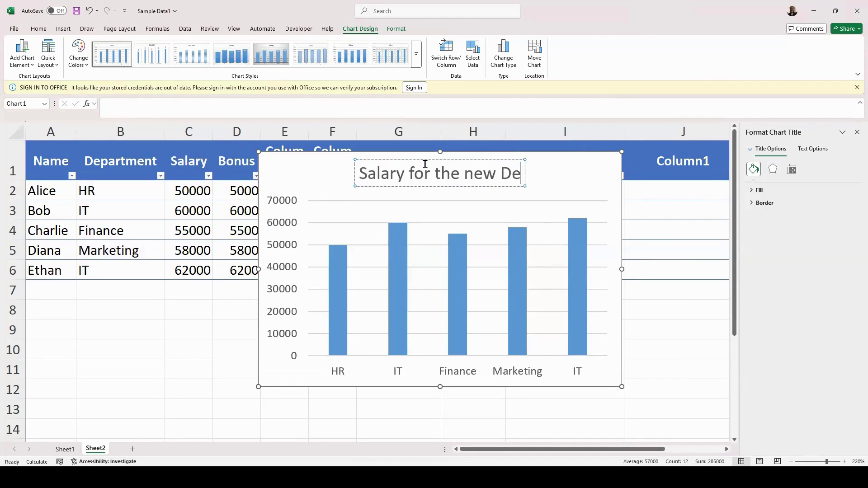
left_click(309, 176)
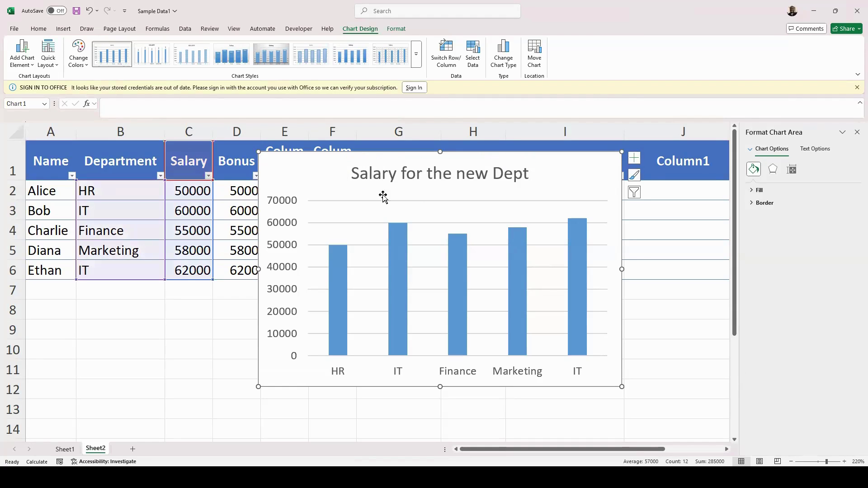
Insert the word "Distribution" after "Salary" in the chart title
left_click(398, 173)
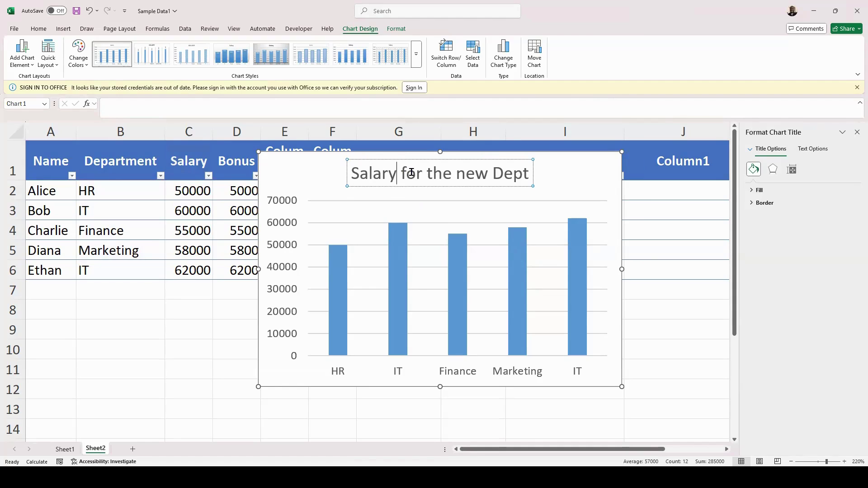
type("Distri")
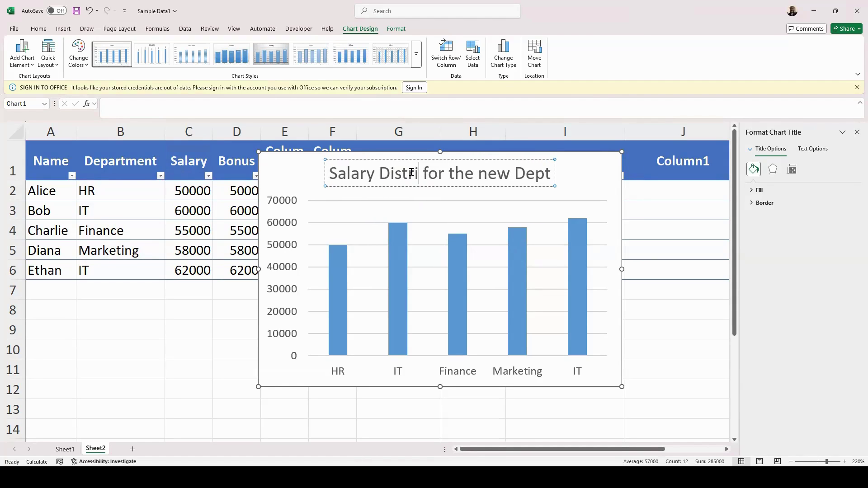
key("BackSpace")
key("BackSpace")
type("ribution")
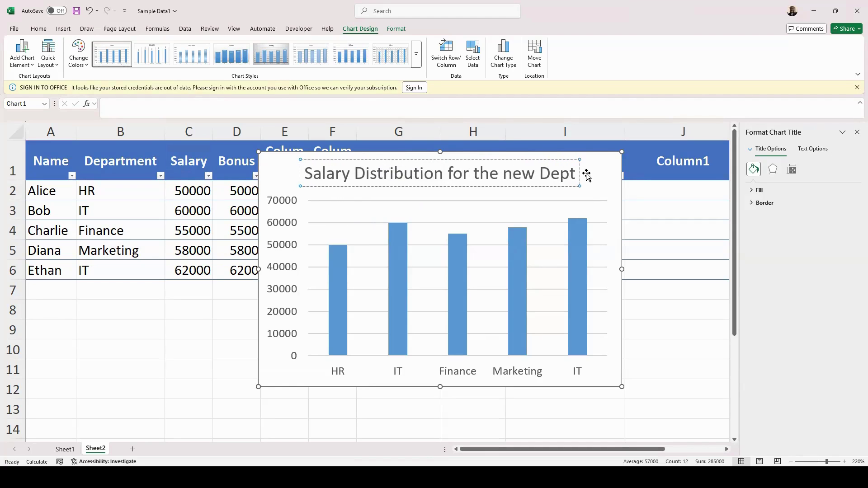
Give the chart title a solid fill, trying orange and green before settling on light gold
left_click(759, 190)
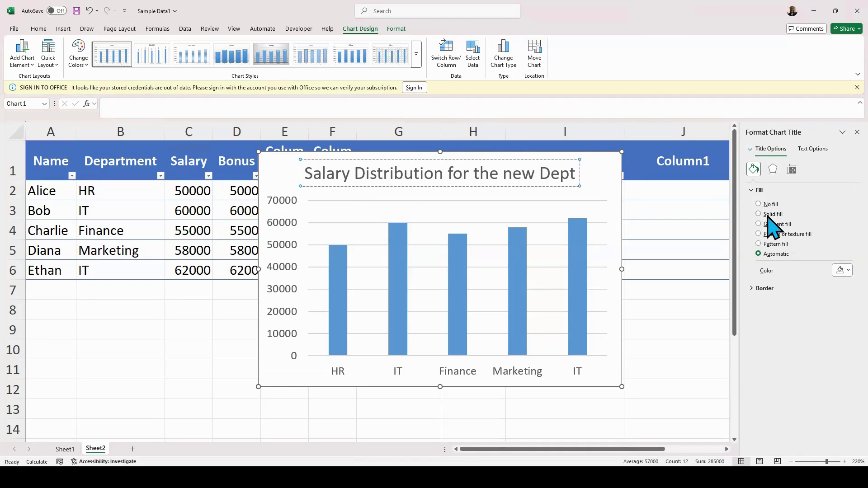
left_click(763, 215)
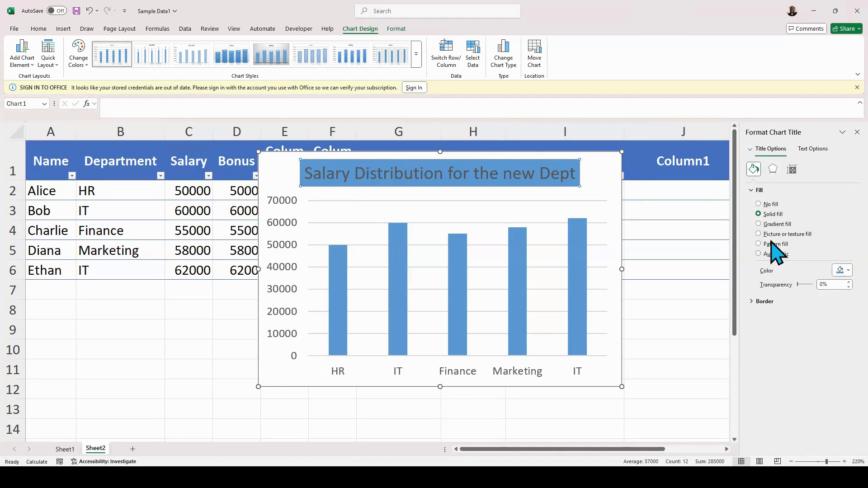
left_click(835, 270)
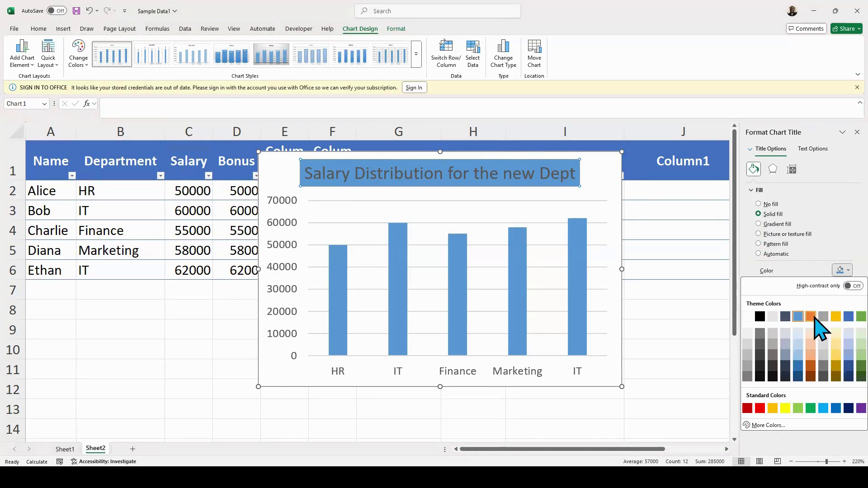
left_click(811, 316)
left_click(832, 270)
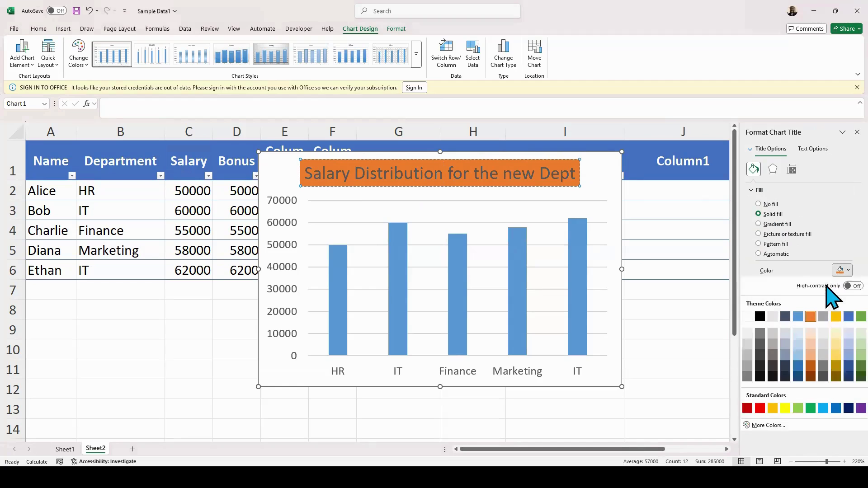
left_click(827, 317)
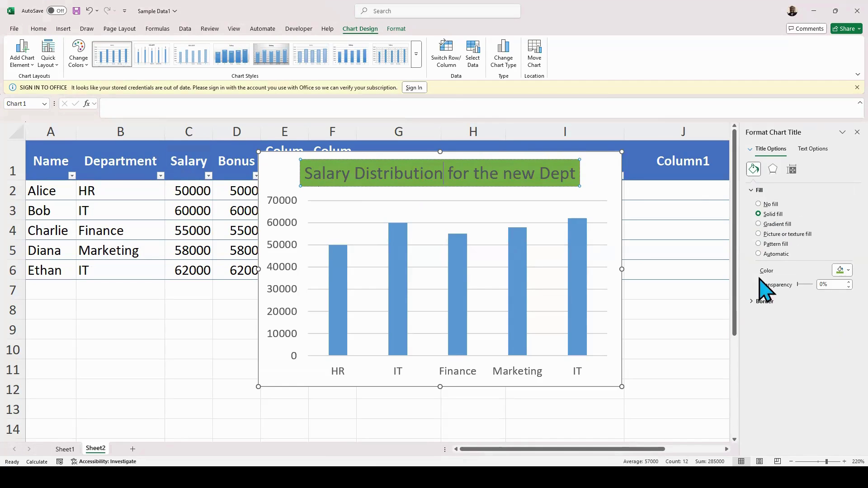
left_click(836, 271)
left_click(835, 345)
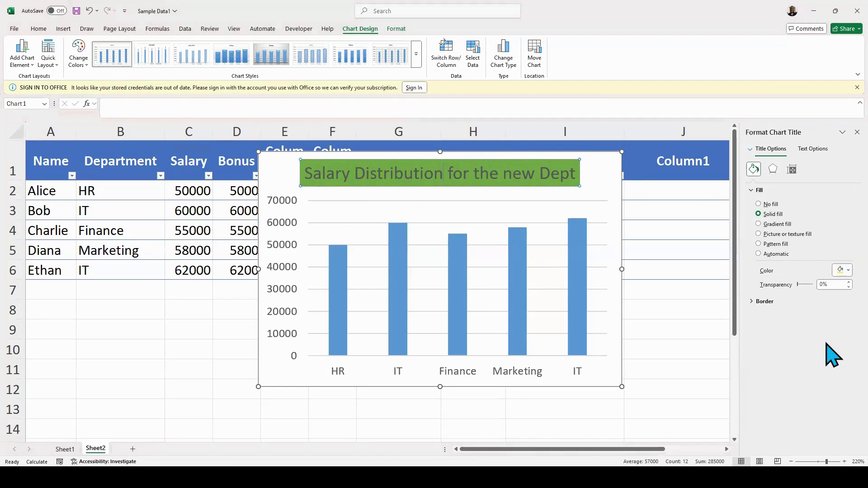
left_click(605, 181)
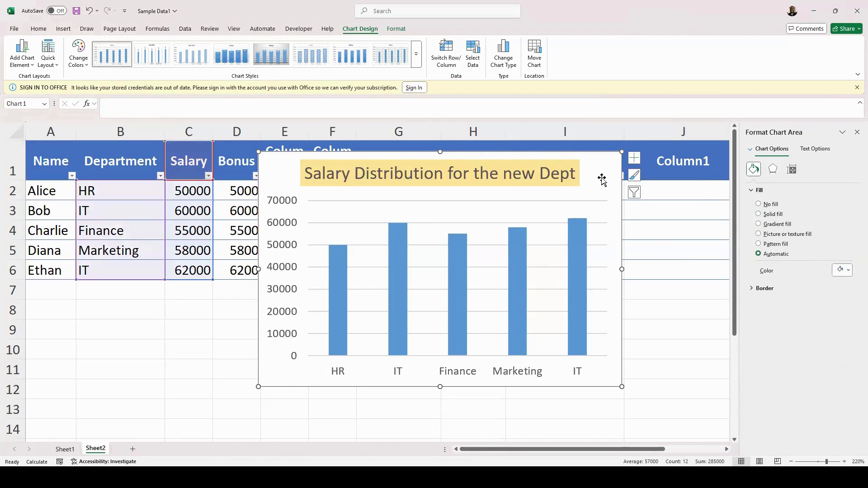
Select the chart's plot area and give it a red outline
left_click(594, 235)
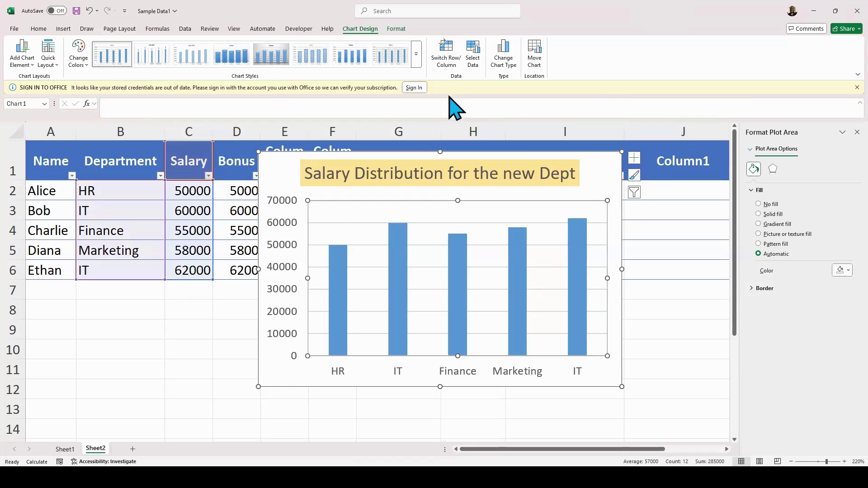
left_click(394, 29)
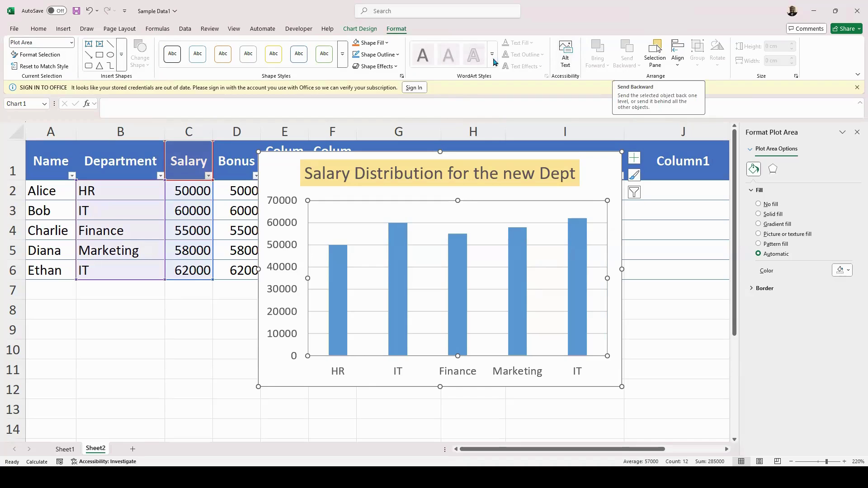
left_click(397, 55)
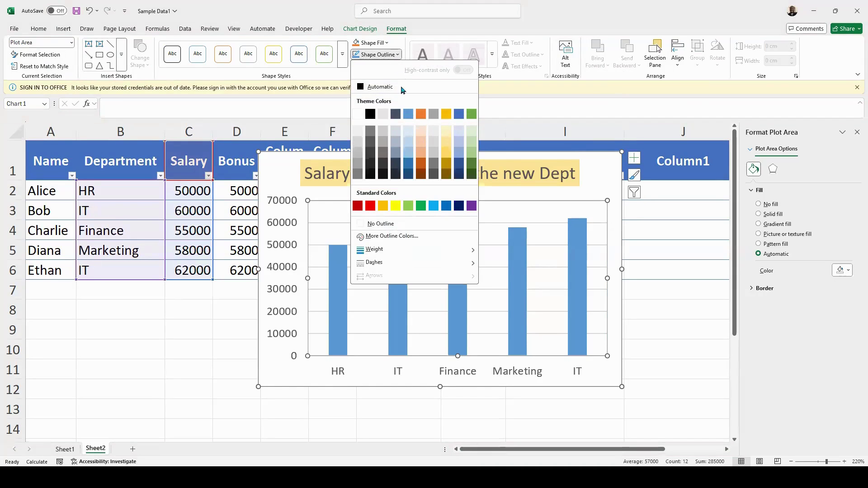
left_click(370, 206)
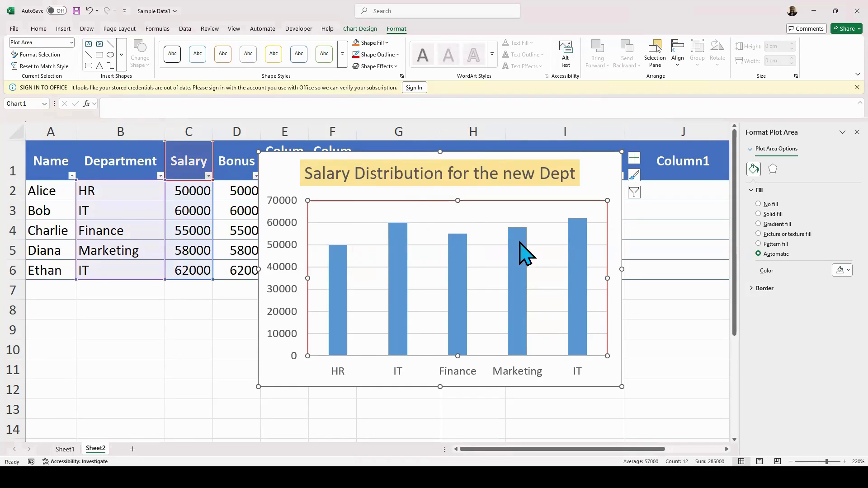
left_click(283, 176)
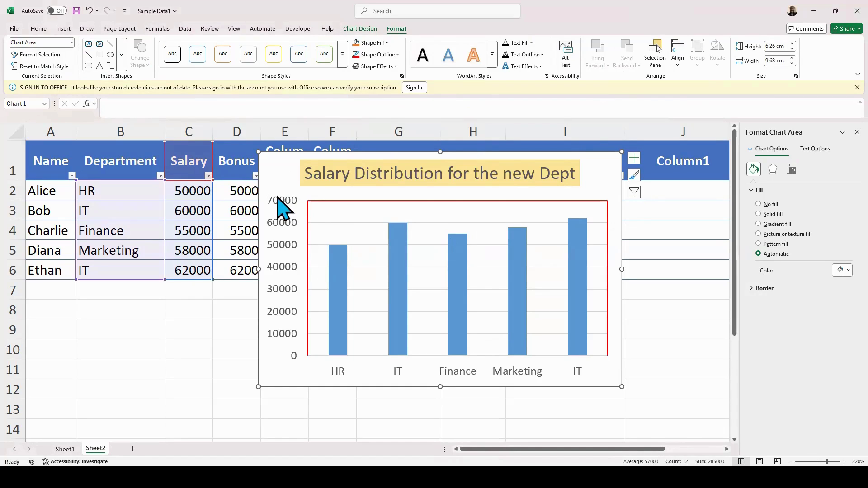
Add data labels to the columns of the Salary series
right_click(340, 265)
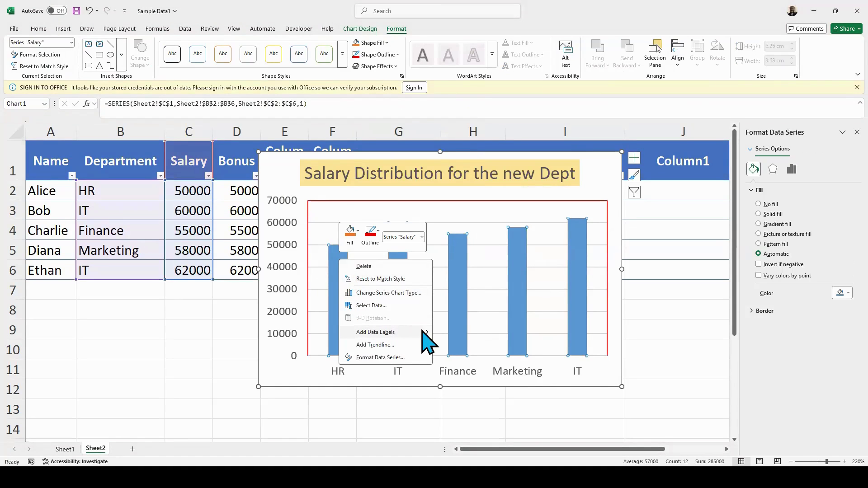
mouse_move(427, 335)
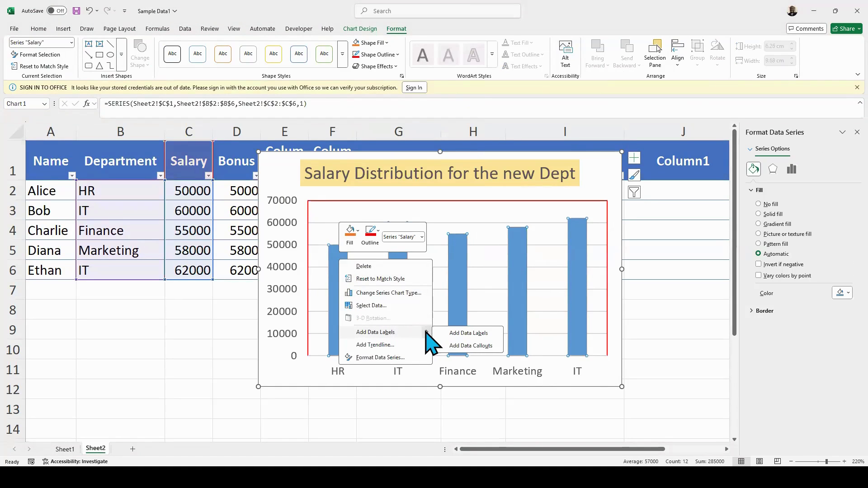
left_click(469, 333)
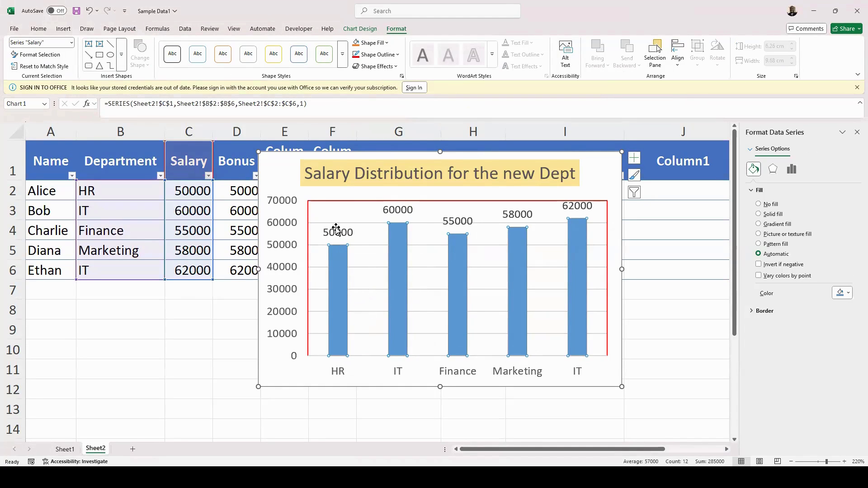
Open the formatting options of the Salary data labels, try the semicolon separator and return to the comma, and expand the number settings
mouse_move(406, 290)
right_click(456, 303)
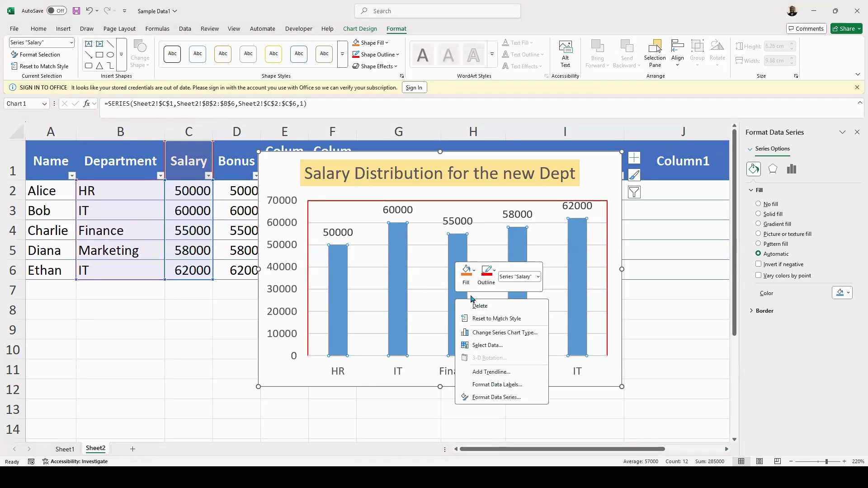
left_click(507, 385)
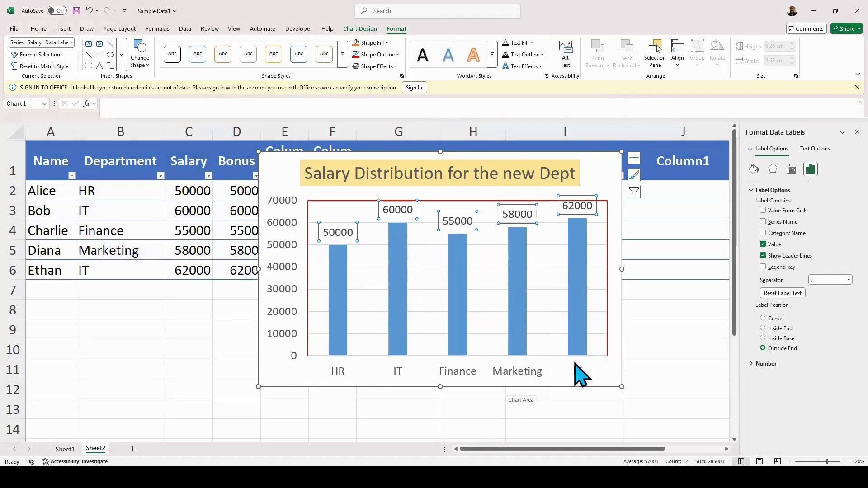
left_click(848, 280)
left_click(825, 300)
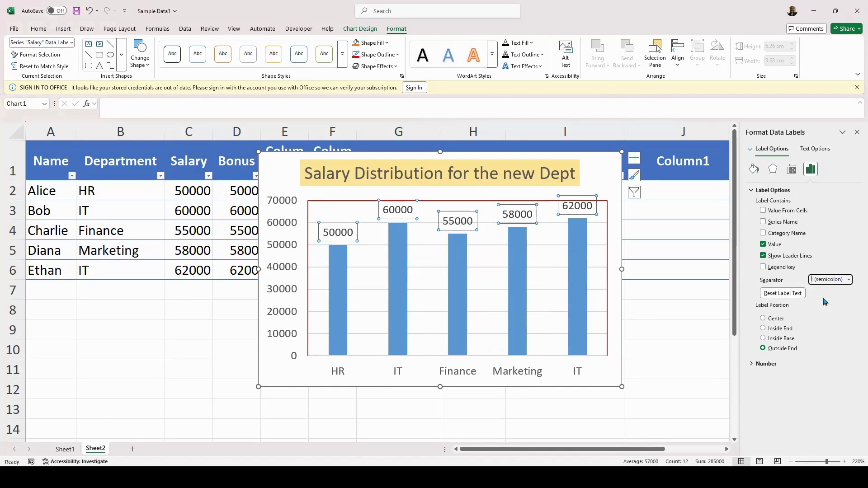
left_click(848, 280)
left_click(821, 291)
left_click(767, 363)
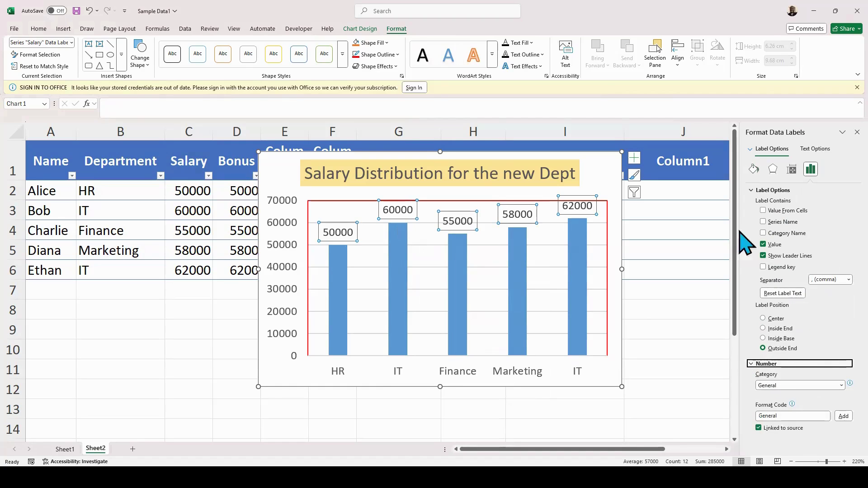
Apply the comma number style to the Salary values in C2:C6 and widen column C to fit them
left_click(282, 177)
left_click(176, 194)
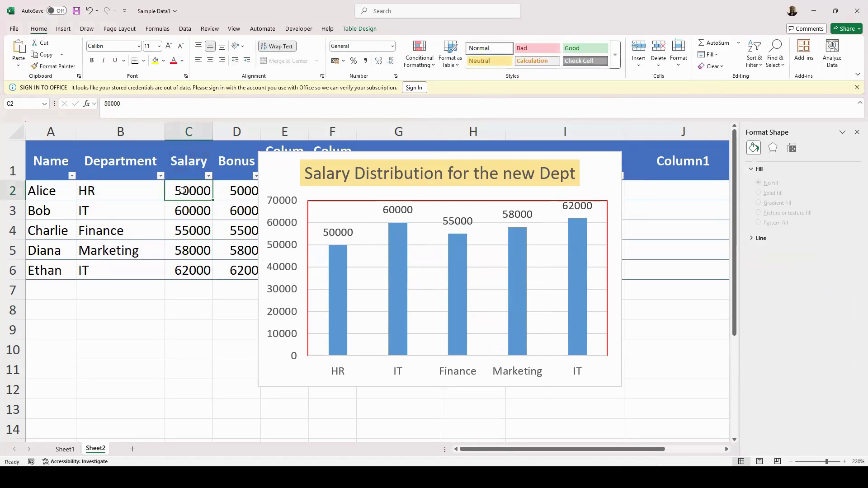
left_click_drag(182, 194, 189, 266)
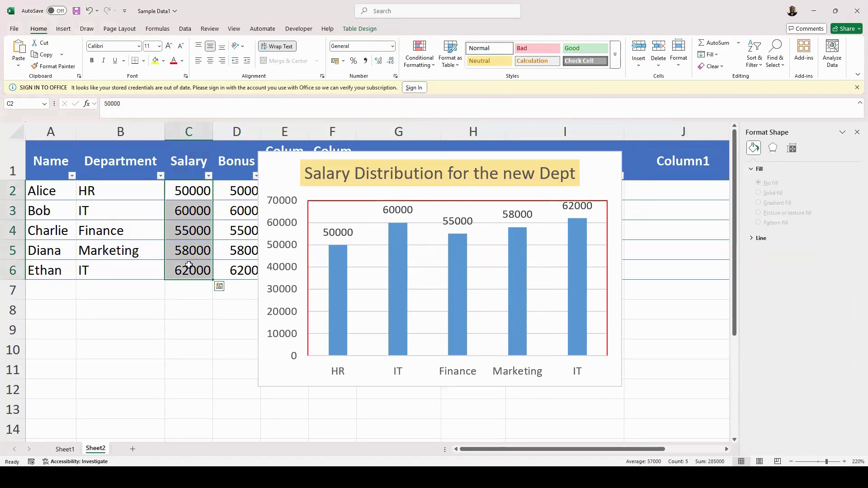
left_click(365, 60)
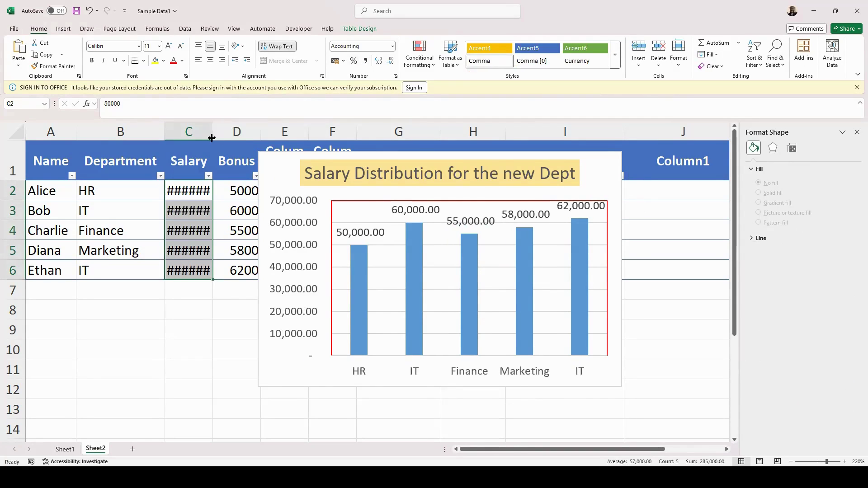
left_click_drag(212, 132, 236, 134)
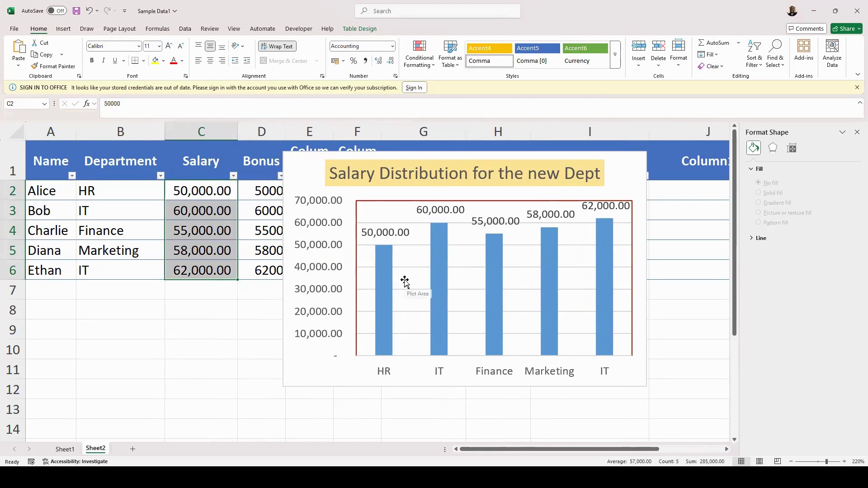
Reduce the Salary values to zero decimal places and narrow column C slightly
left_click(391, 60)
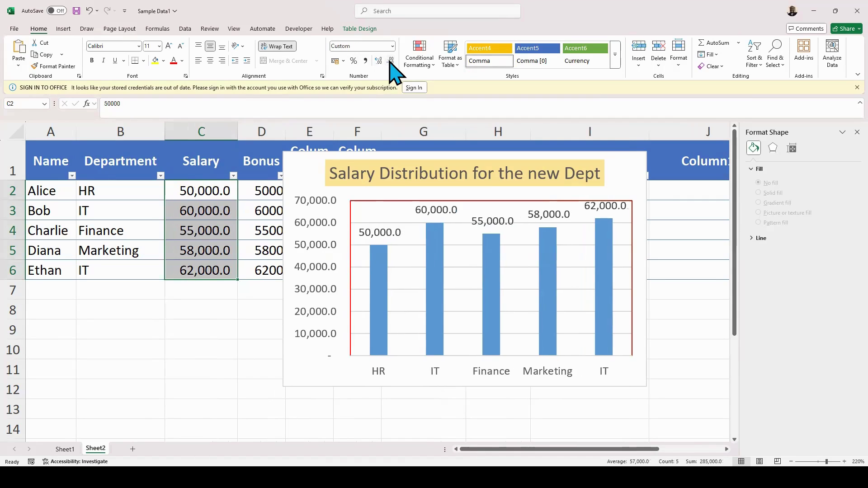
left_click(391, 60)
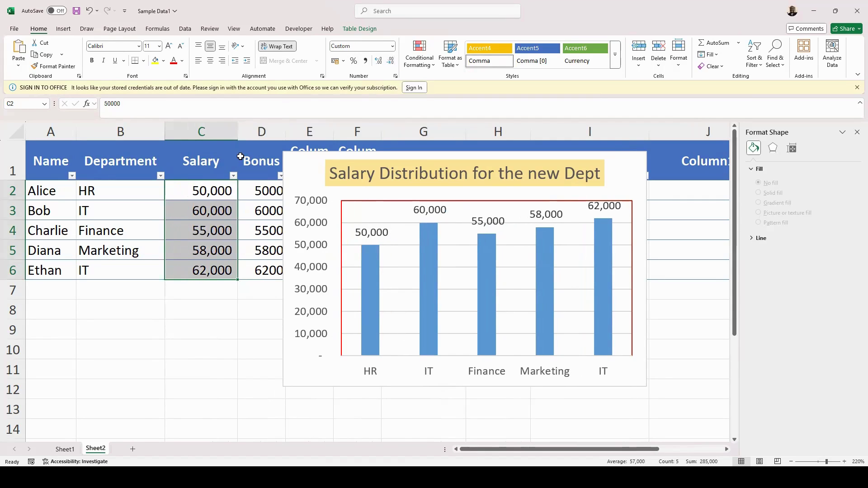
left_click_drag(236, 137, 226, 135)
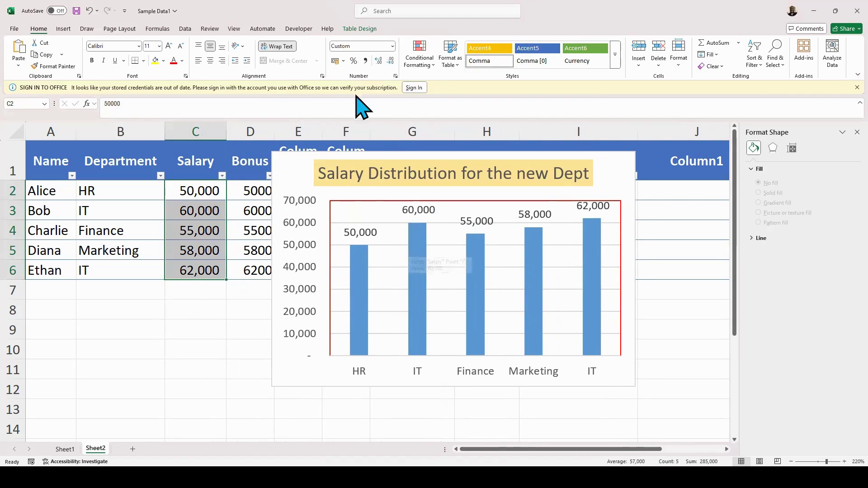
Format the Salary values as Currency and widen column C to fit them
left_click(392, 46)
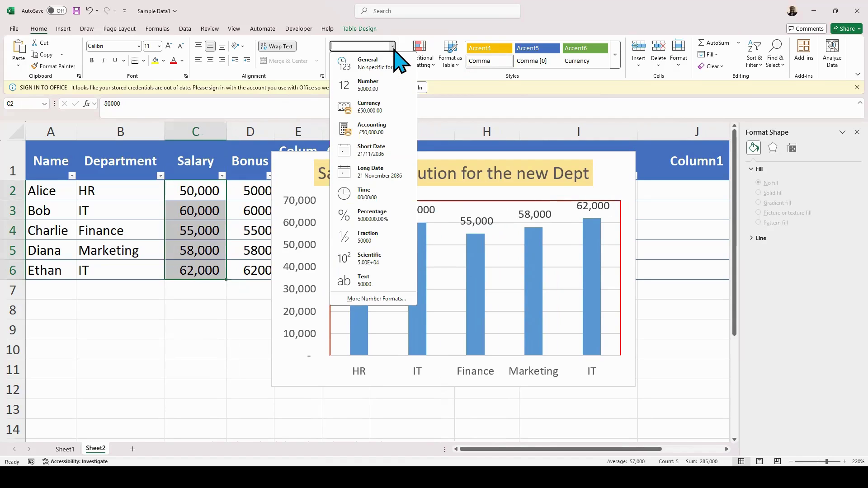
left_click(370, 107)
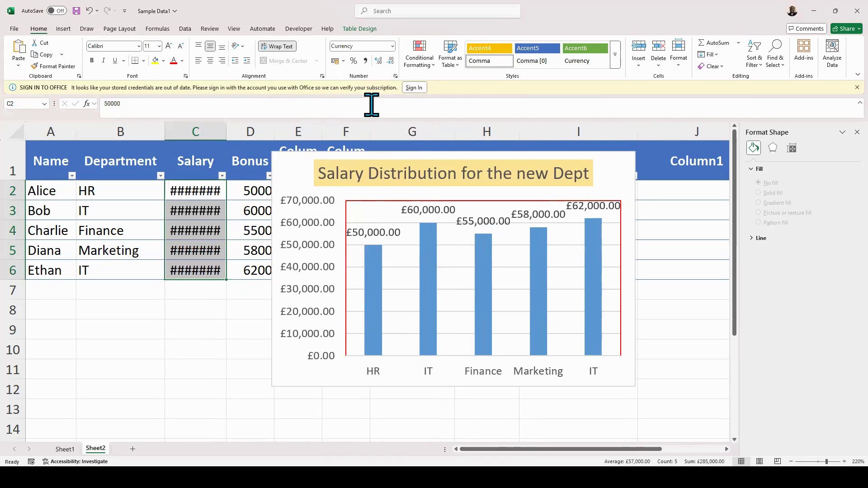
left_click_drag(225, 132, 235, 129)
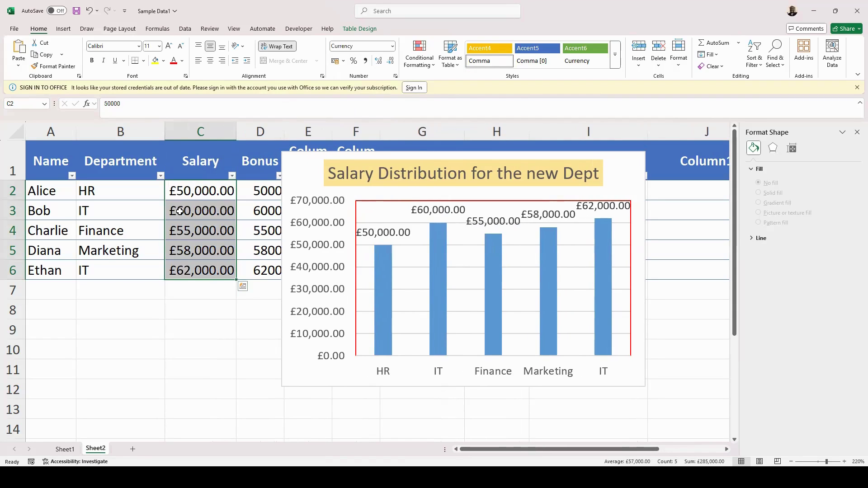
Set the Salary values' currency symbol to ₽ Russian after trying Bitcoin (₿ 123), and widen column C to fit
left_click(395, 77)
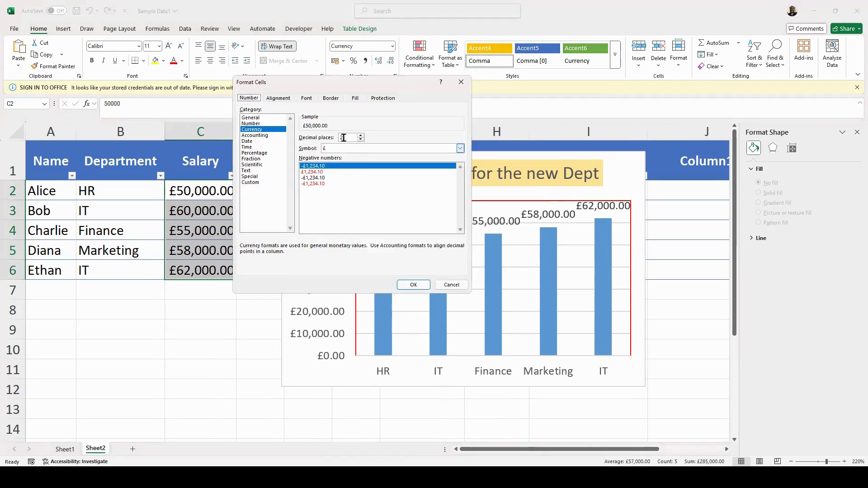
left_click(342, 150)
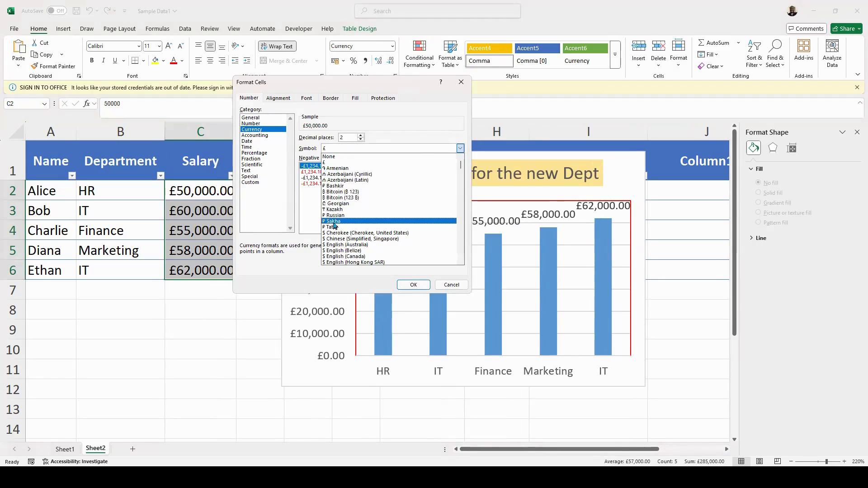
left_click(347, 192)
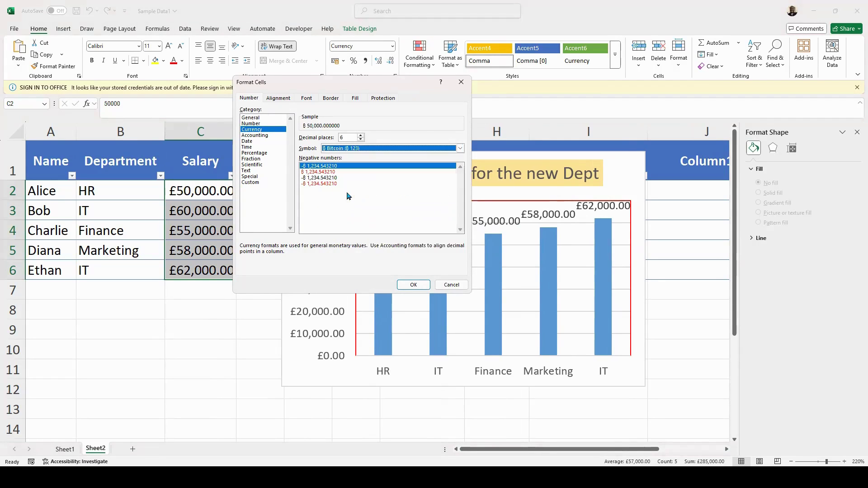
left_click(363, 149)
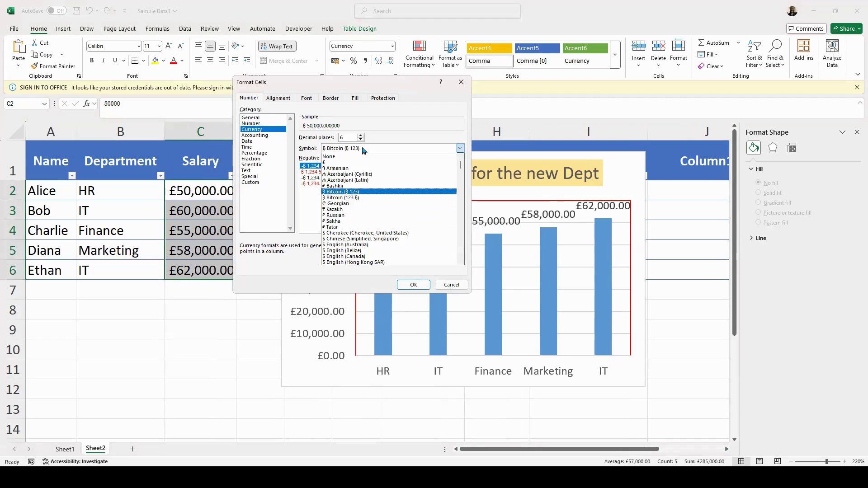
left_click(347, 216)
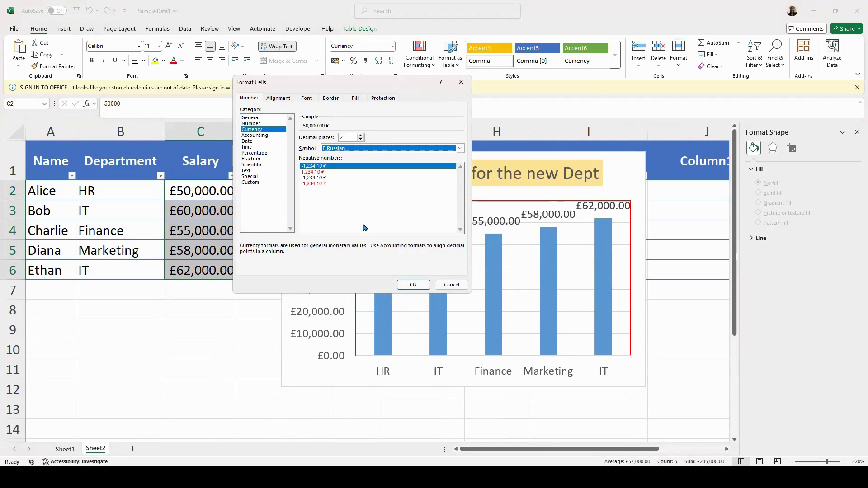
left_click(415, 286)
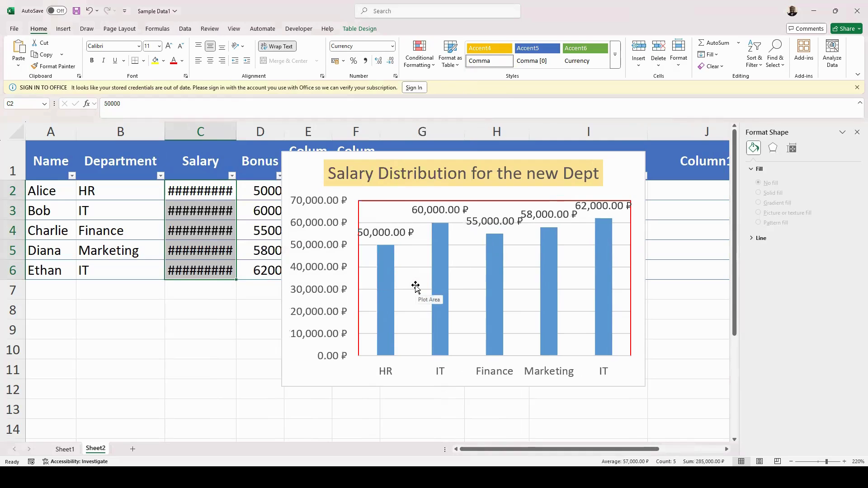
left_click_drag(236, 133, 241, 133)
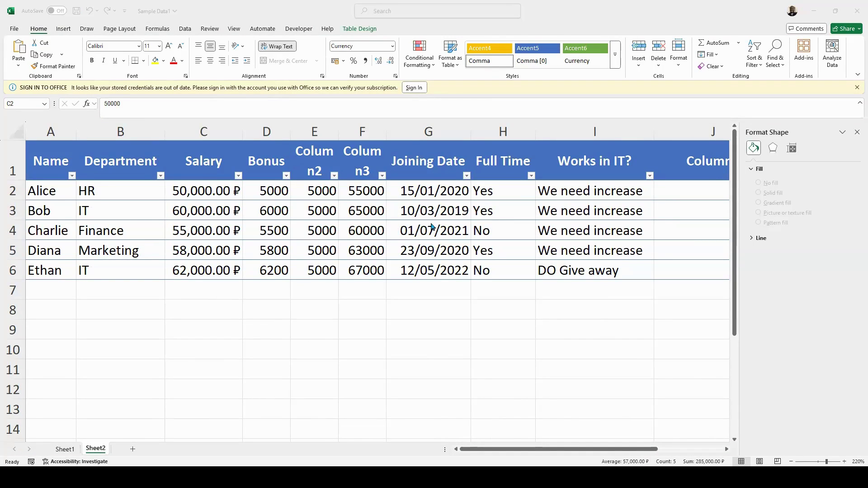
Rename the Column3 header in F1 to "Salary +" and widen column F so it fits on one line
key("F2")
key("Escape")
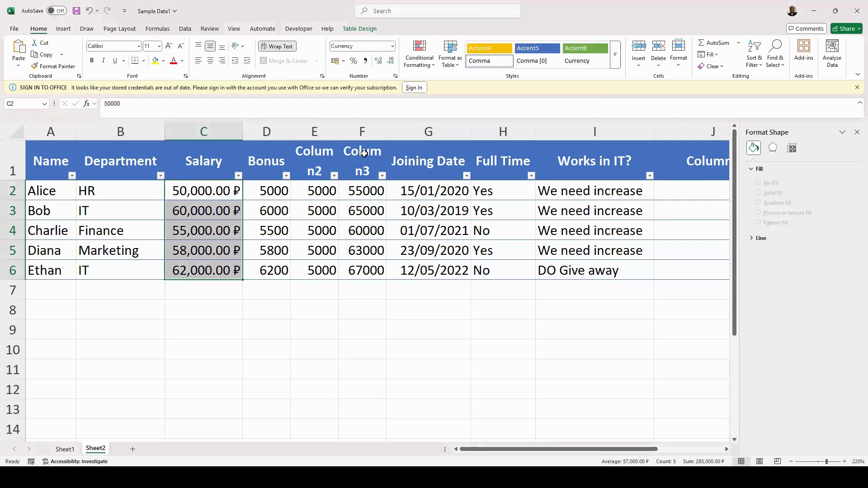
left_click(364, 154)
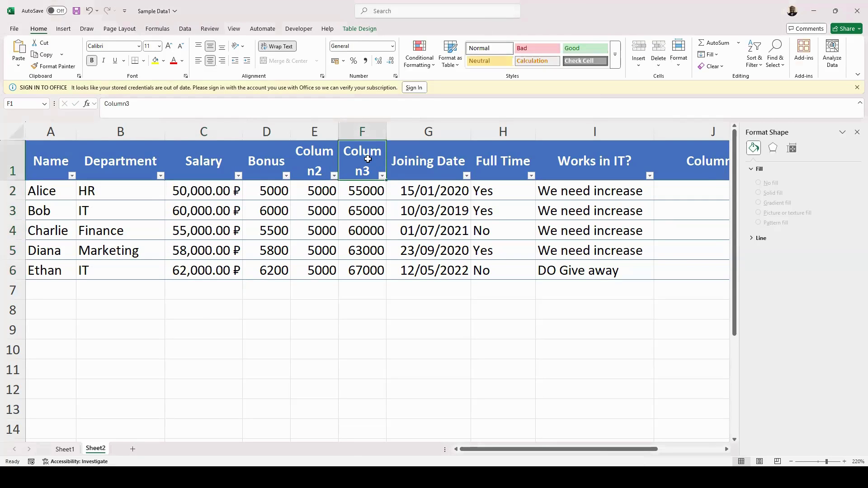
type("In")
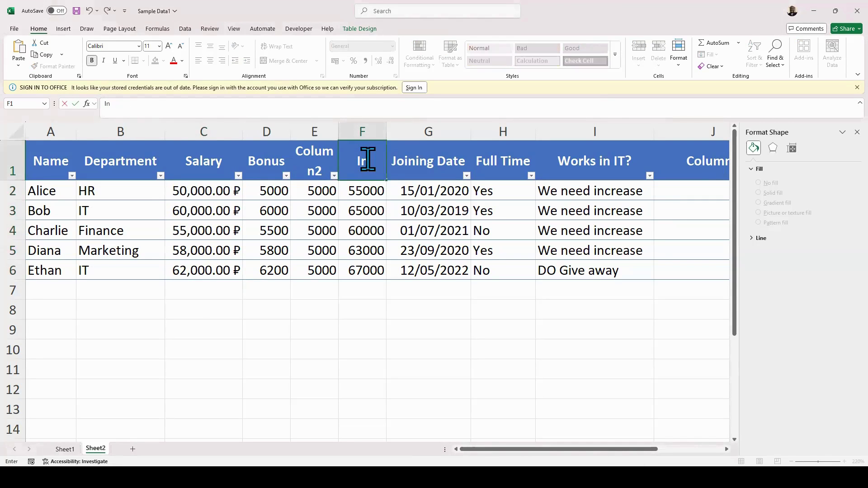
type("Salary +")
key("Return")
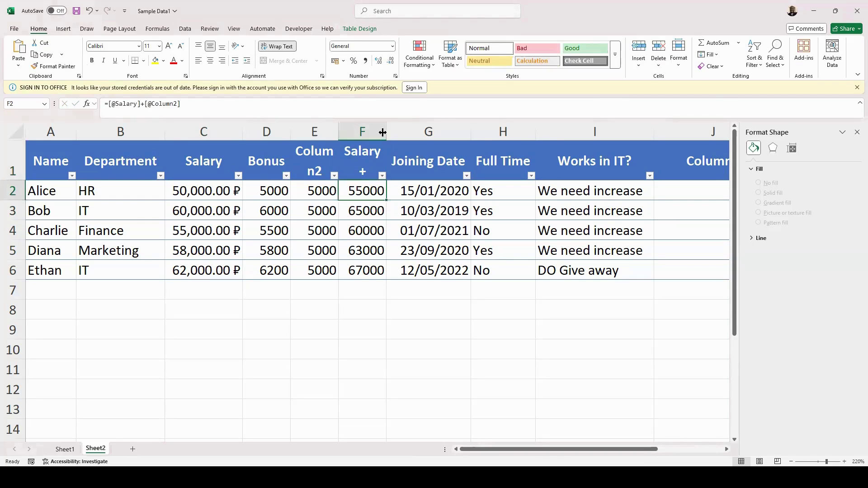
left_click_drag(383, 132, 393, 132)
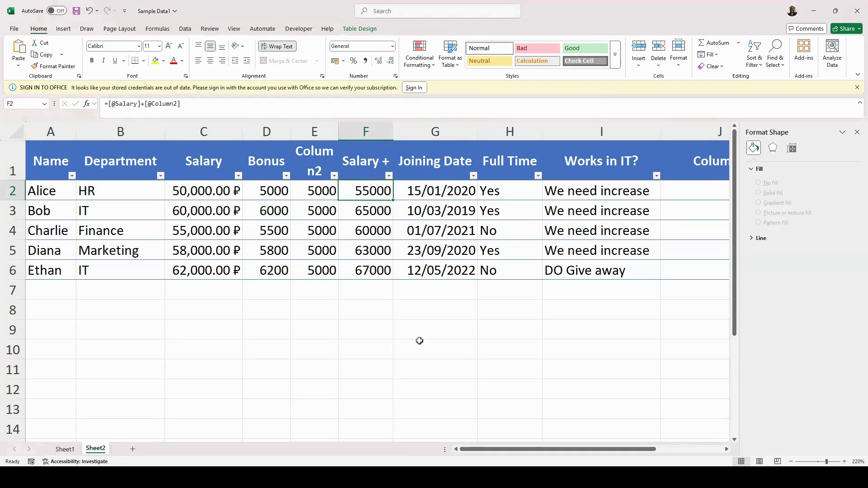
Select the Salary + and Full Time columns and insert the recommended clustered column chart of Sum of Salary + by Full Time
key("alt+Tab")
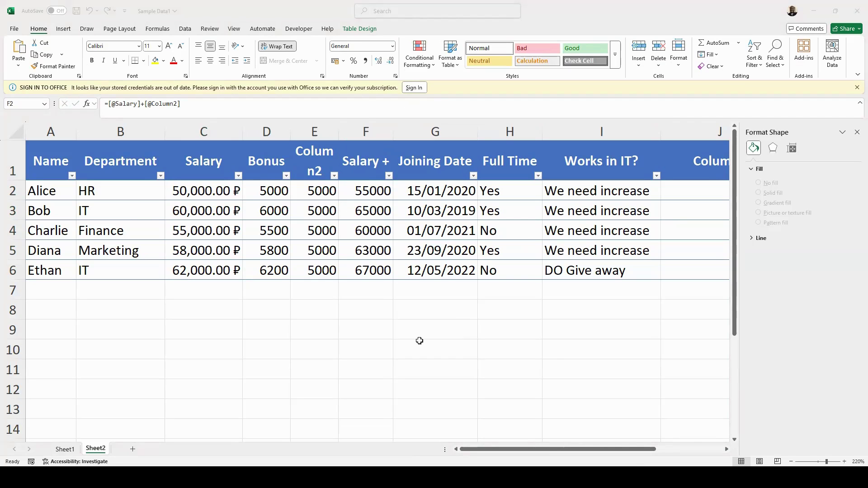
left_click_drag(359, 153, 361, 265)
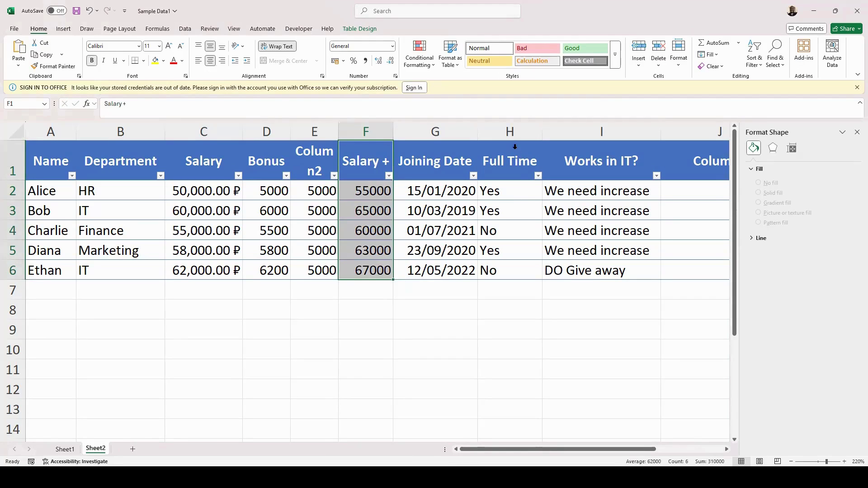
left_click_drag(511, 191, 514, 270)
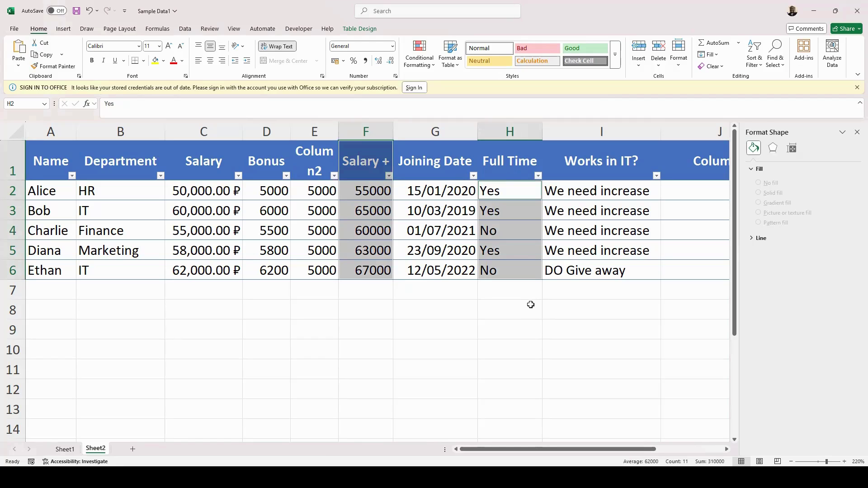
left_click(64, 29)
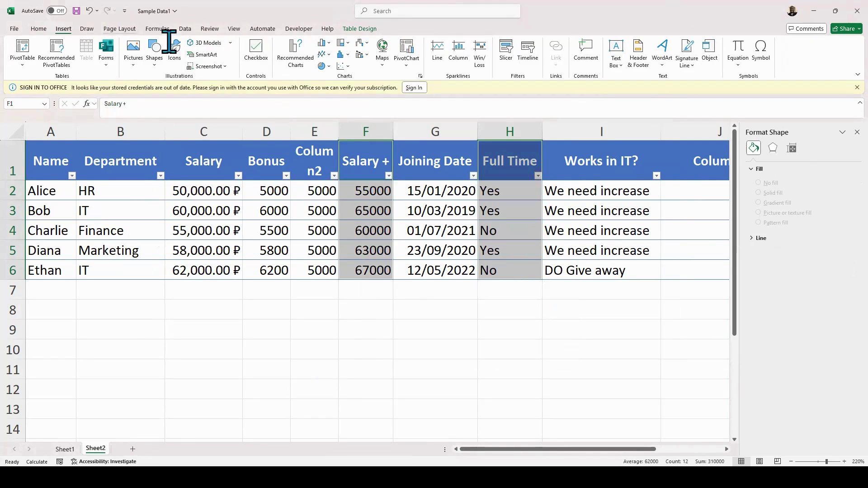
left_click(302, 67)
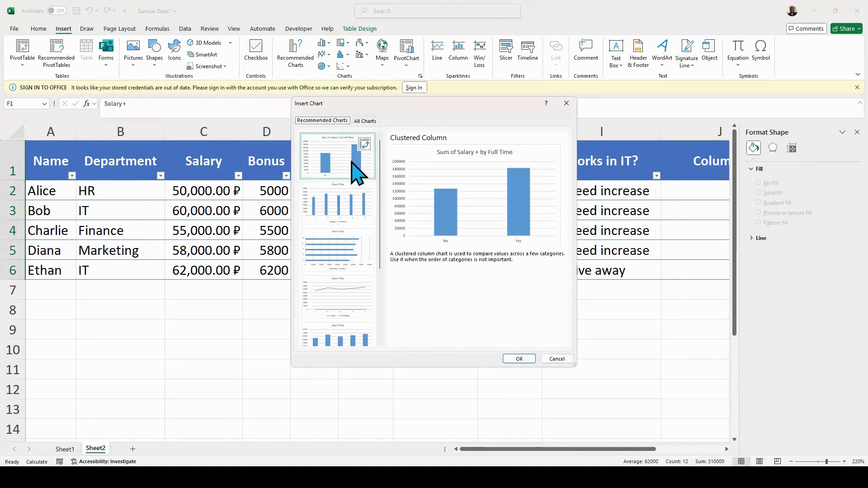
left_click(519, 359)
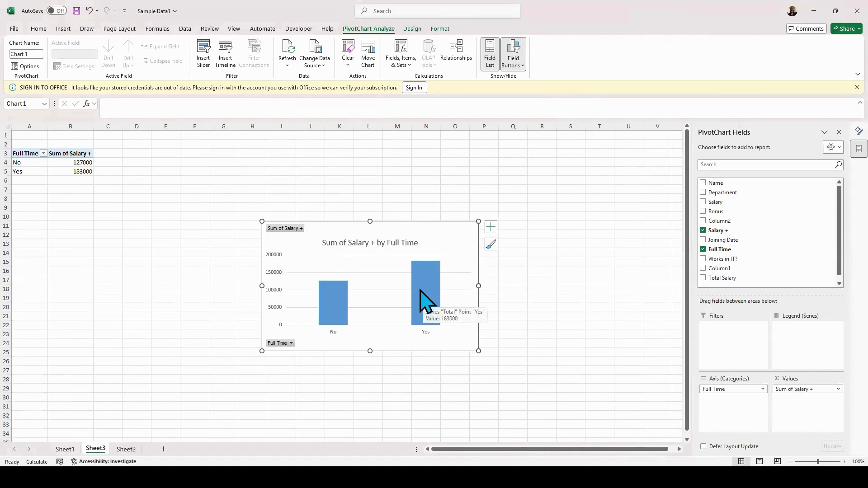
Move the new PivotChart up closer to the pivot table and add data labels to its columns
left_click_drag(410, 220, 386, 155)
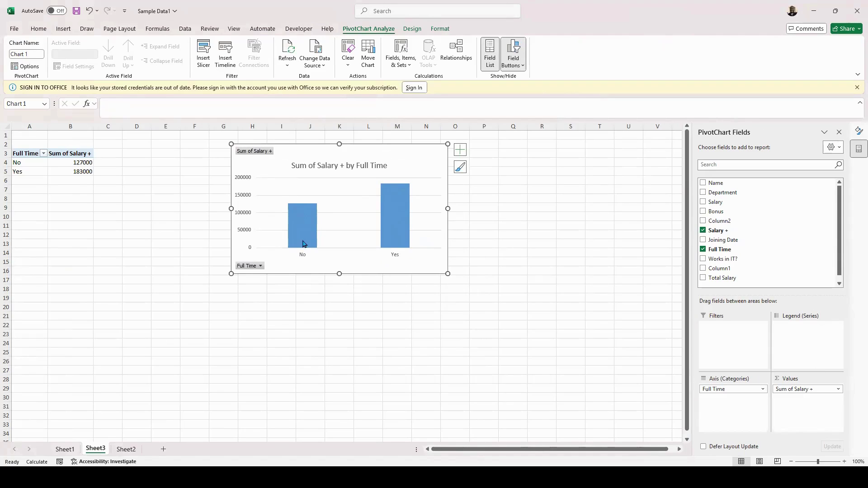
mouse_move(304, 241)
right_click(302, 226)
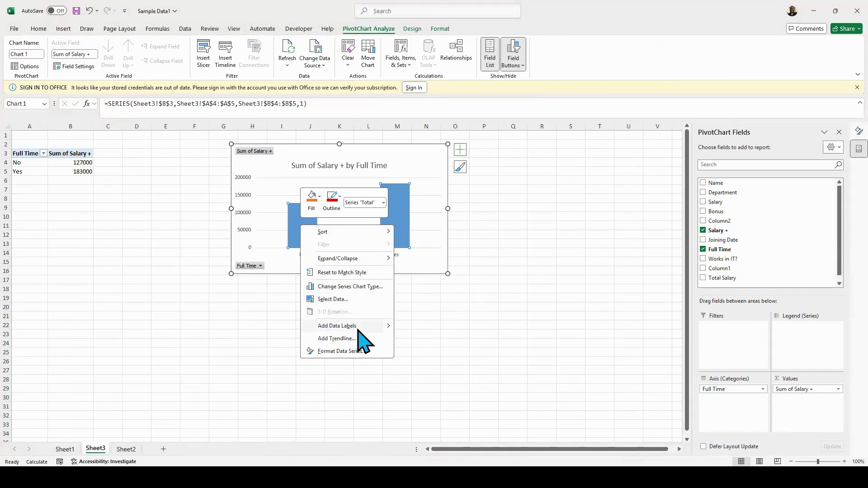
left_click(381, 326)
left_click(344, 225)
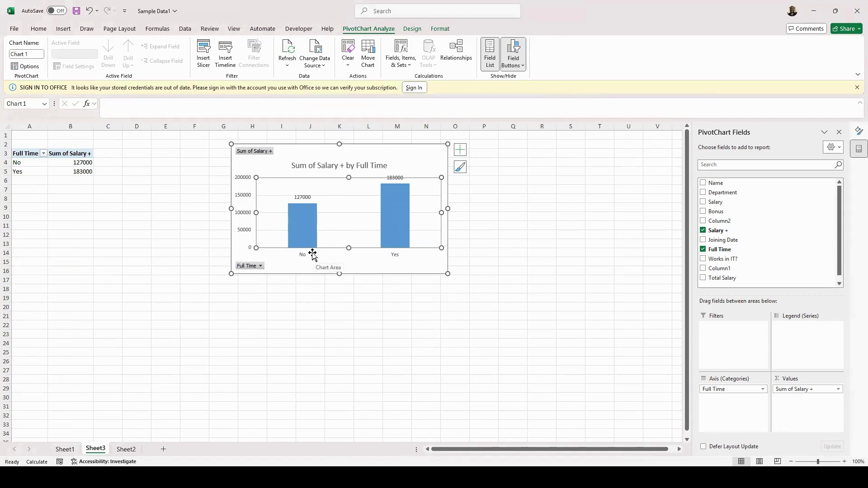
Select the Department and Salary columns on Sheet2 and insert the recommended clustered column chart
mouse_move(403, 246)
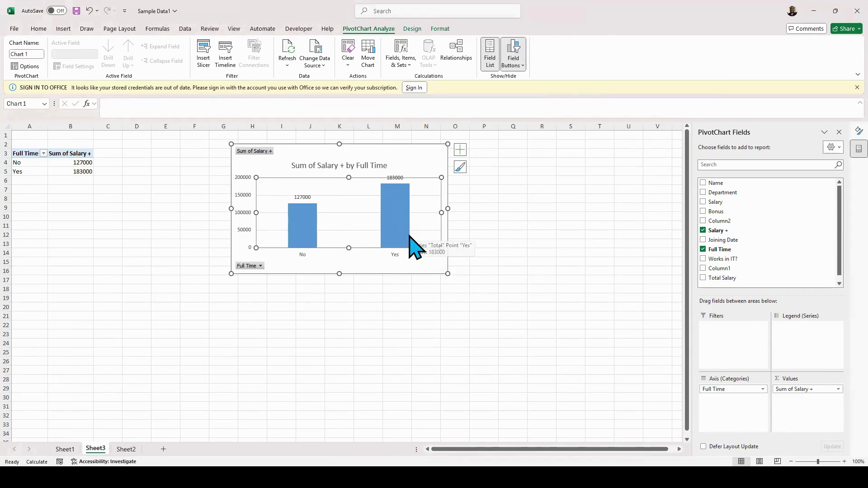
left_click(126, 449)
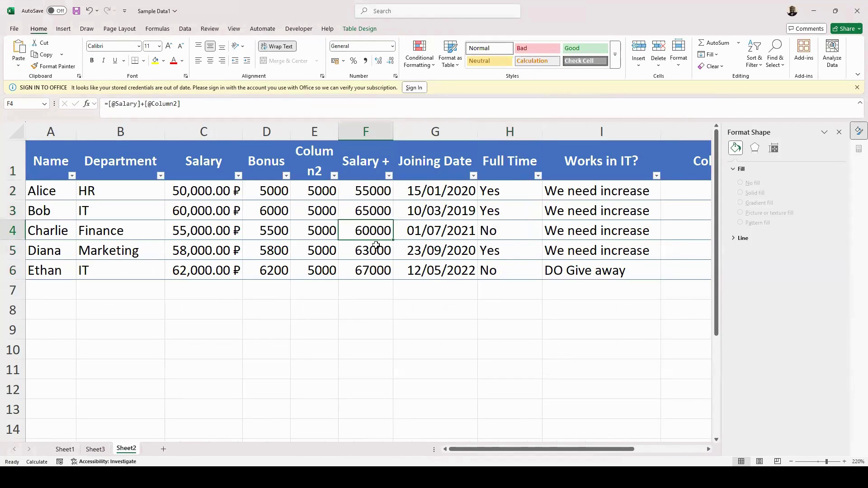
left_click_drag(116, 165, 113, 272)
left_click(205, 179, "ctrl")
left_click_drag(206, 186, 204, 267)
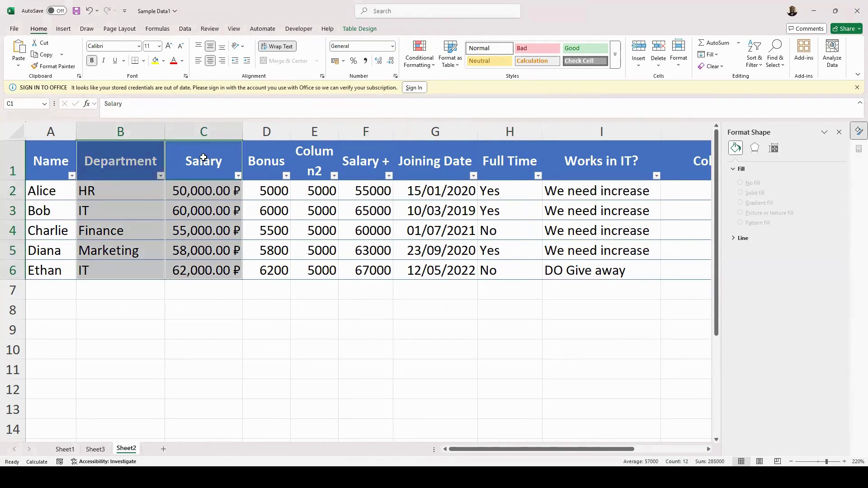
left_click(63, 29)
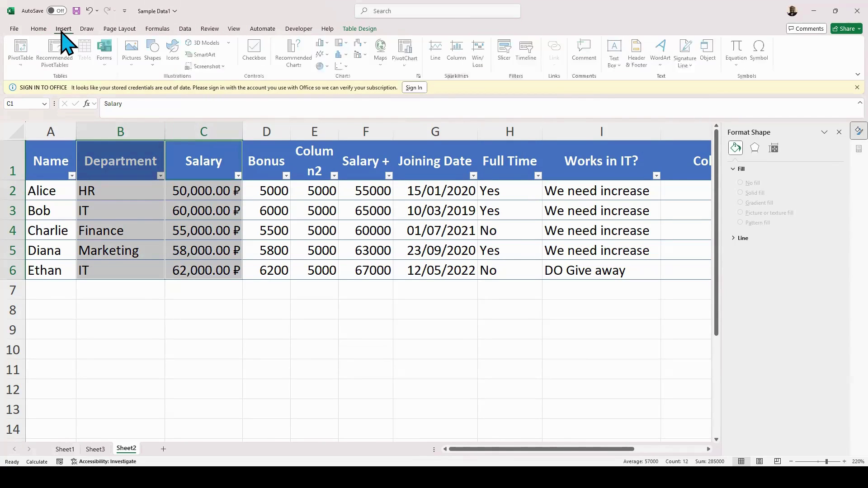
left_click(296, 56)
left_click(331, 163)
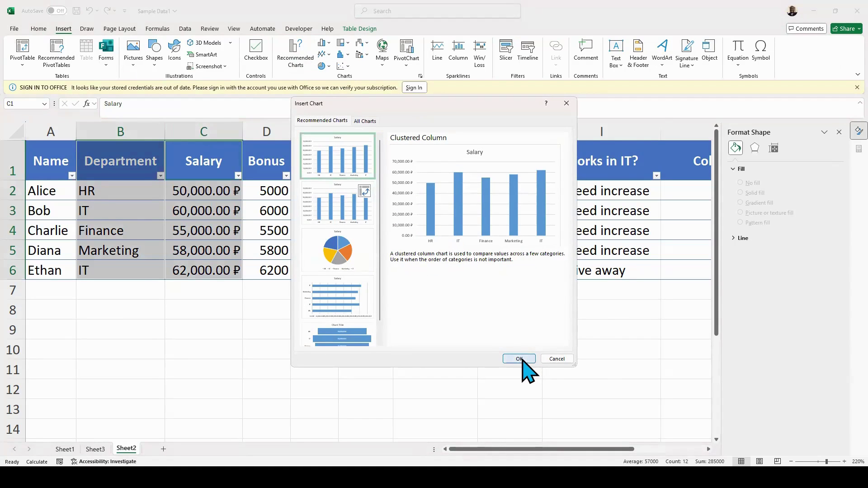
left_click(520, 358)
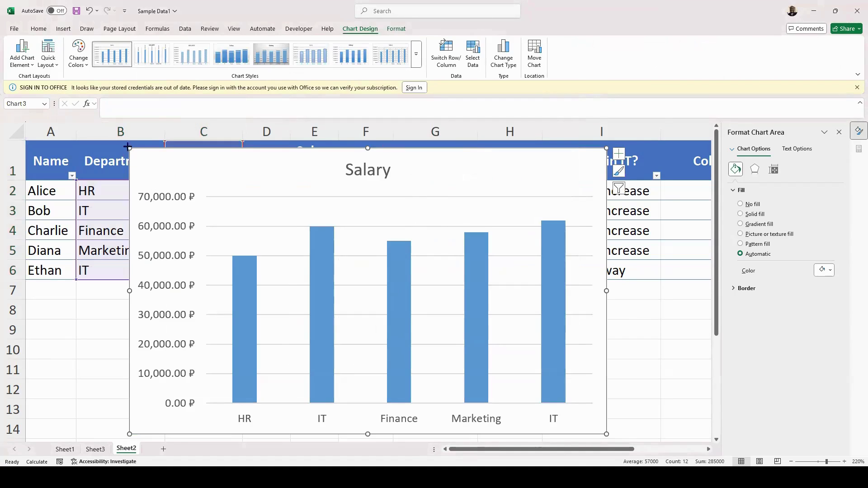
Shrink the new Salary chart, move it up over the table, and widen it so the department labels sit horizontally
left_click_drag(128, 146, 330, 281)
left_click_drag(422, 316, 301, 191)
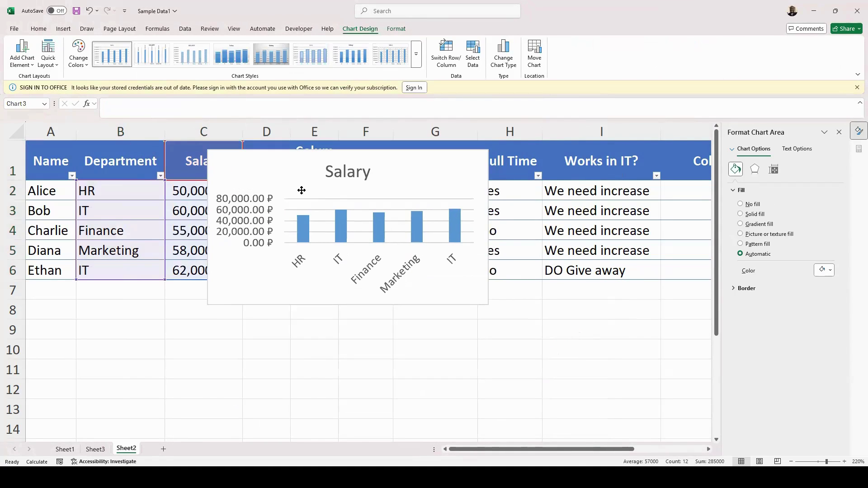
left_click_drag(487, 150, 562, 119)
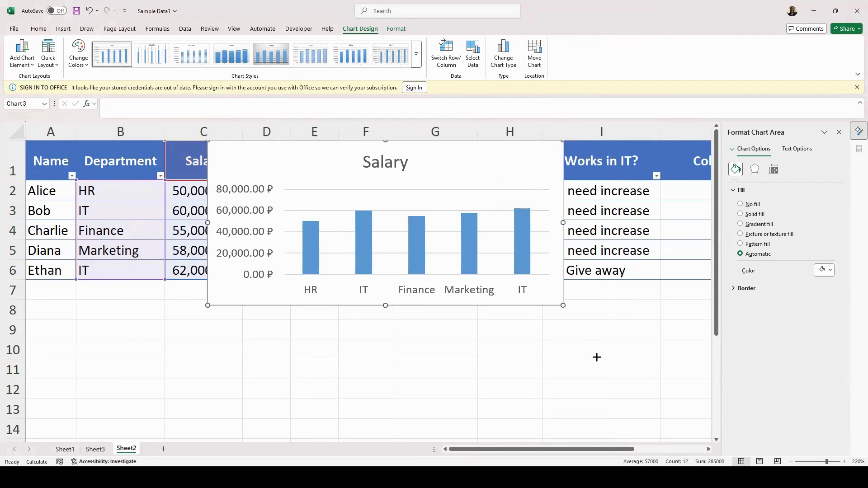
left_click_drag(597, 358, 601, 364)
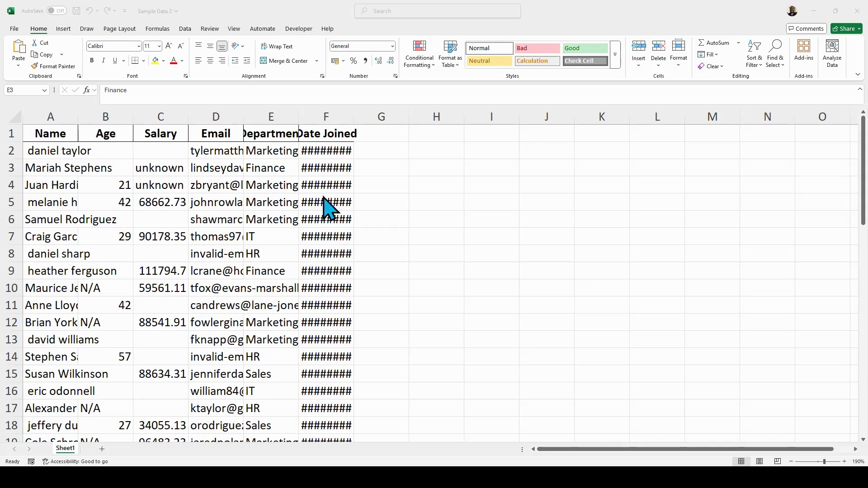
In the Sample Data 2 workbook, autofit all column widths to their contents
left_click(10, 116)
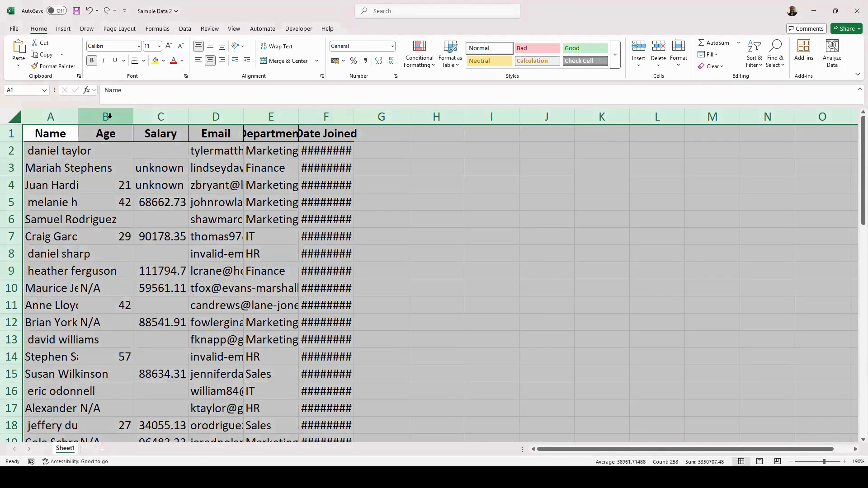
double_click(133, 120)
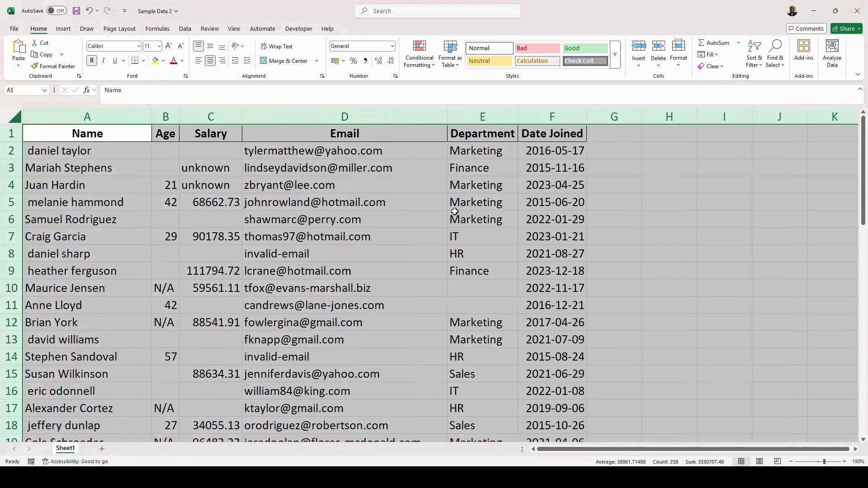
left_click(516, 216)
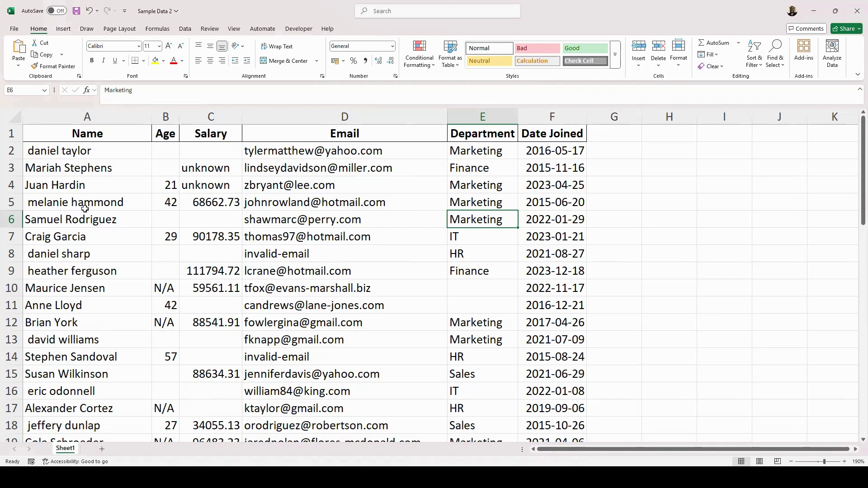
Insert a new column before Age and enter the header Full Name in B1
left_click(159, 154)
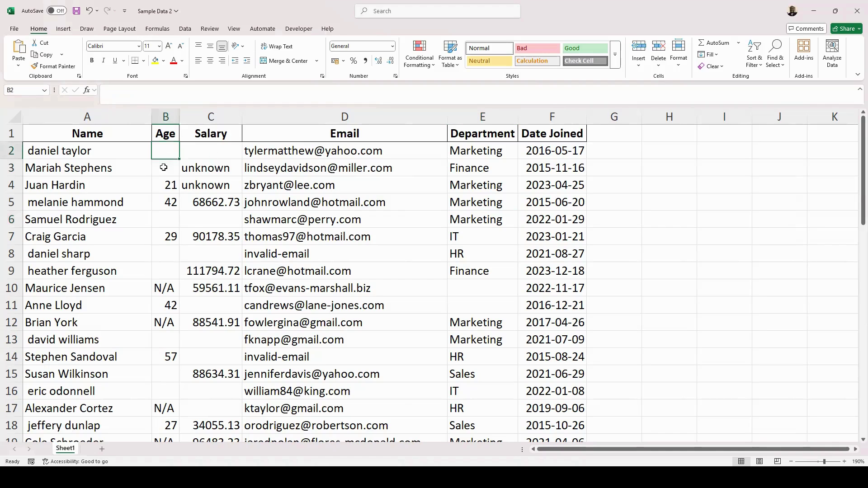
left_click(165, 116)
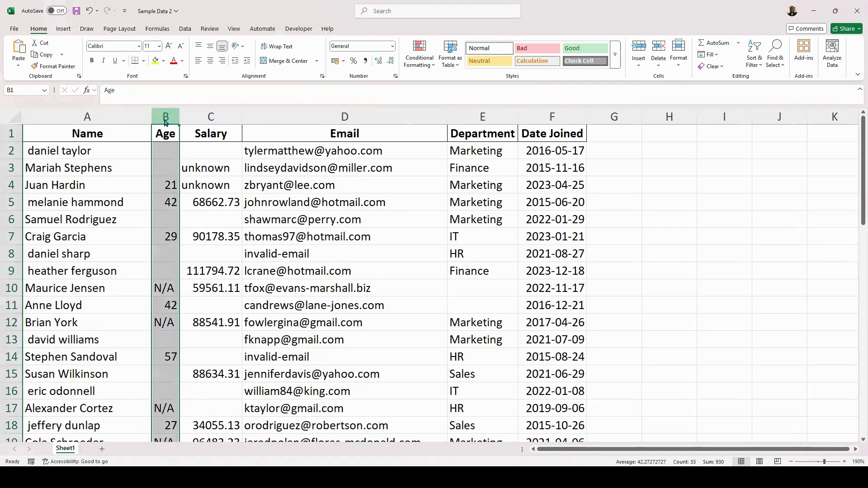
right_click(165, 117)
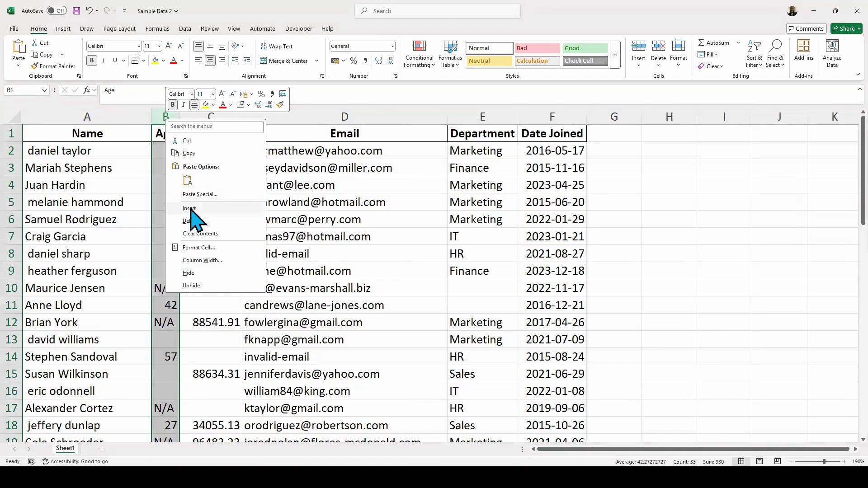
left_click(190, 209)
left_click(191, 137)
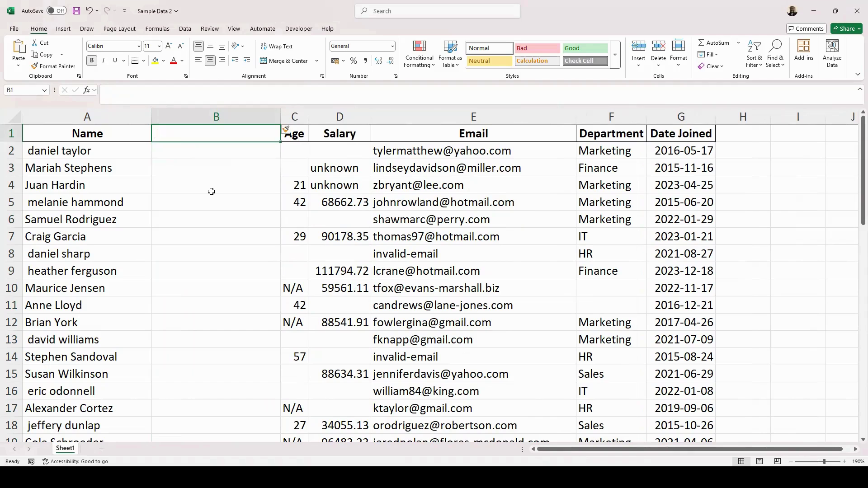
type("Full Name")
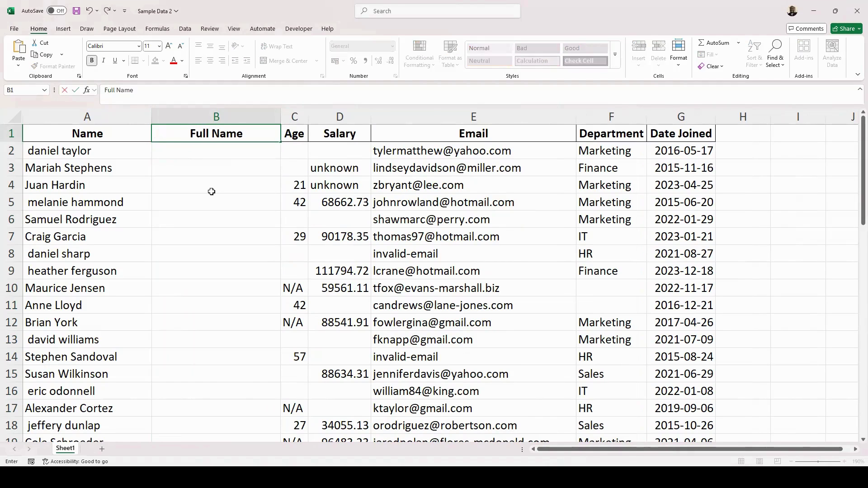
Enter the formula =PROPER(A2) in B2 under Full Name
left_click(203, 156)
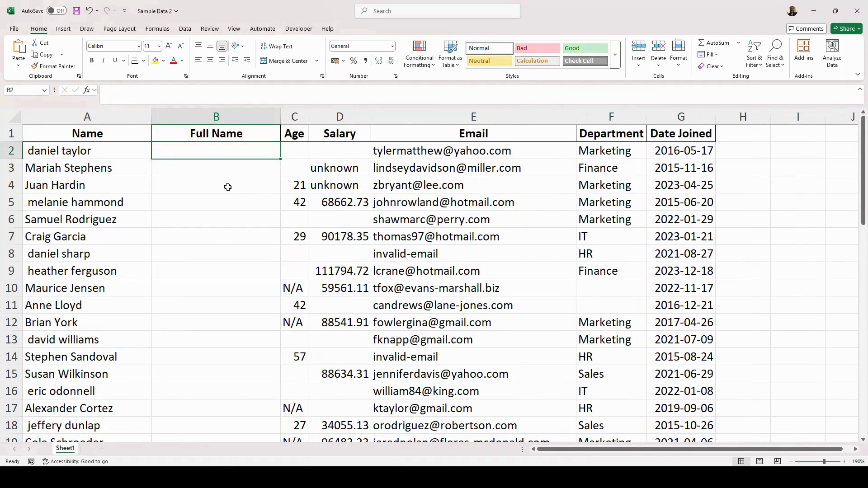
type("=")
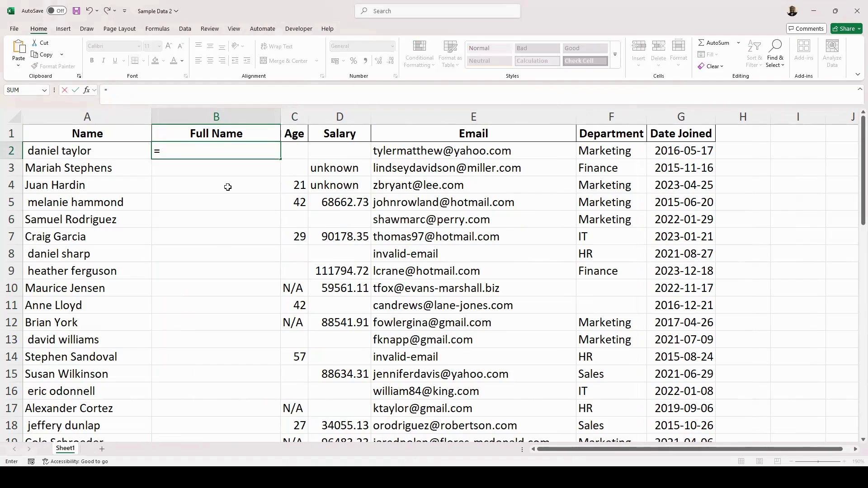
type("prope")
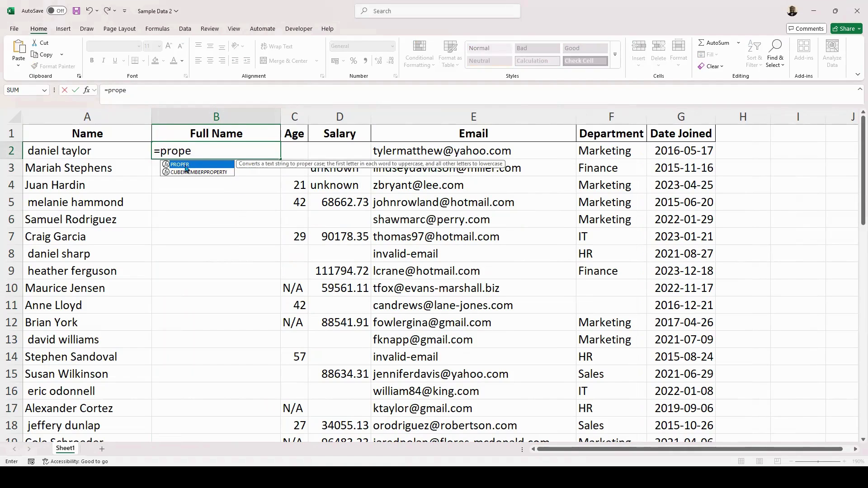
double_click(187, 169)
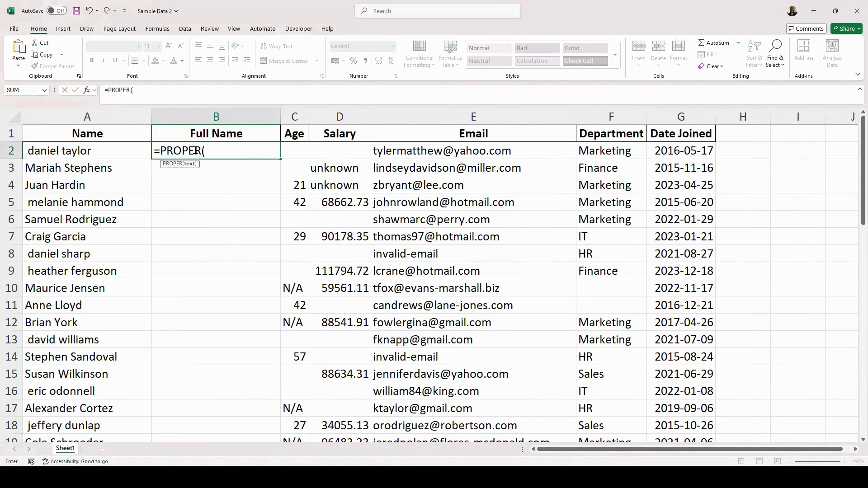
key("BackSpace")
key("BackSpace")
key("BackSpace")
key("BackSpace")
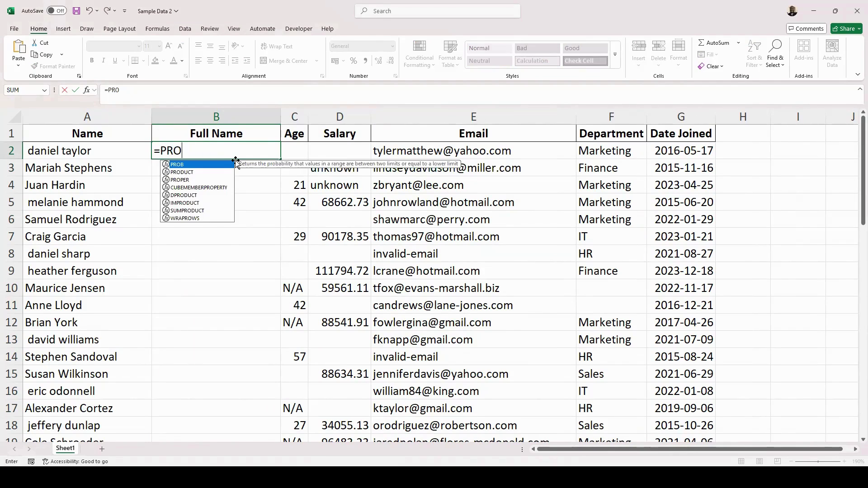
type("p")
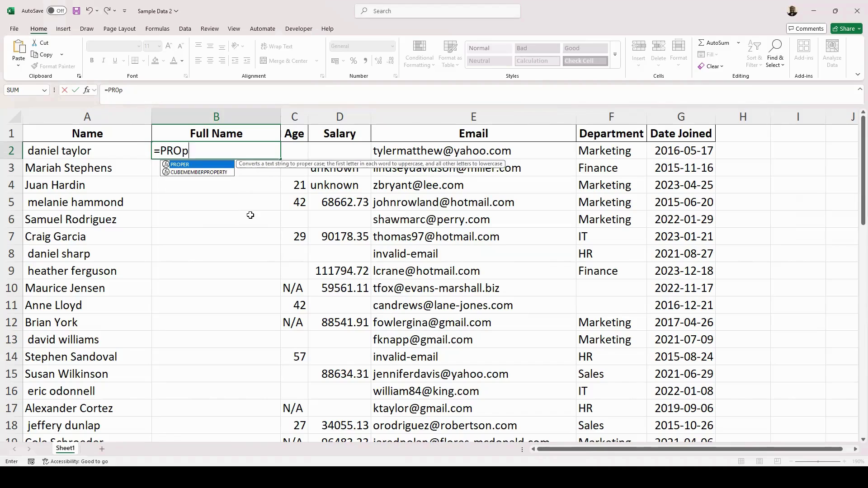
type("er")
double_click(180, 164)
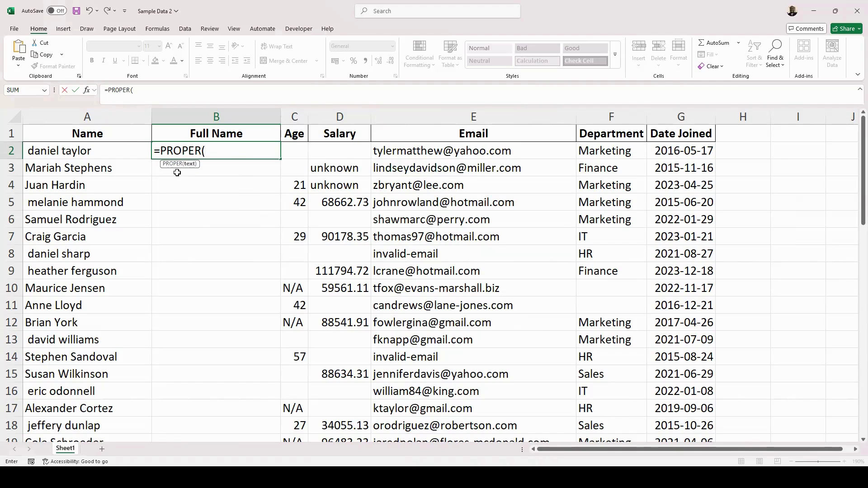
left_click(75, 154)
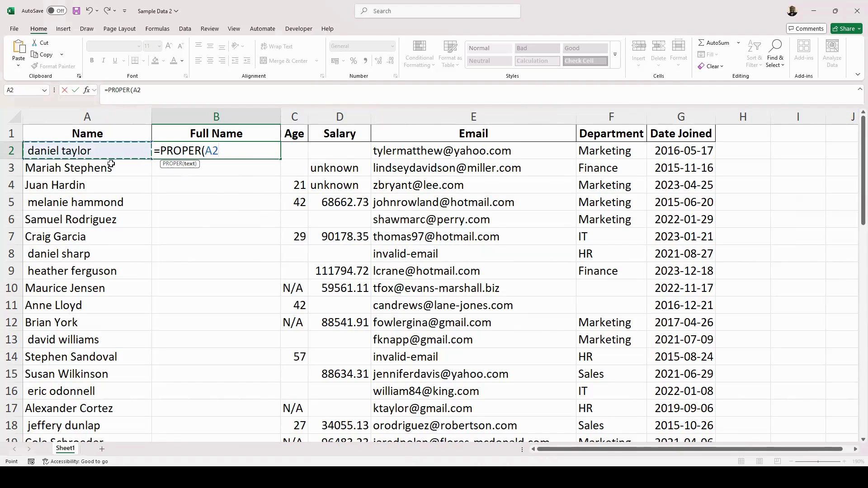
type(")")
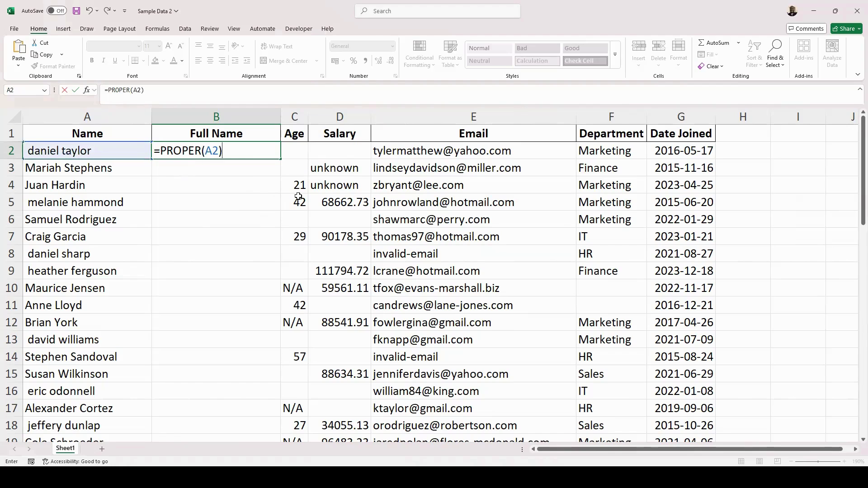
key("Return")
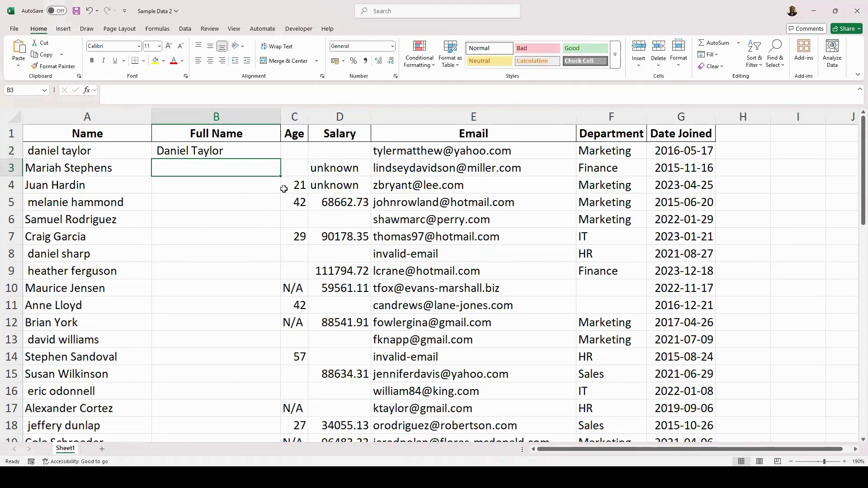
Fill the PROPER formula from B2 down through all data rows of the Full Name column
left_click(241, 148)
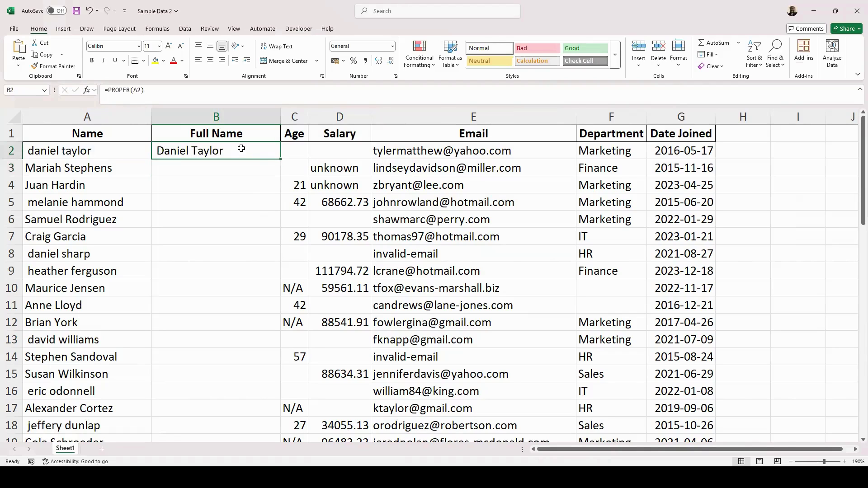
double_click(278, 158)
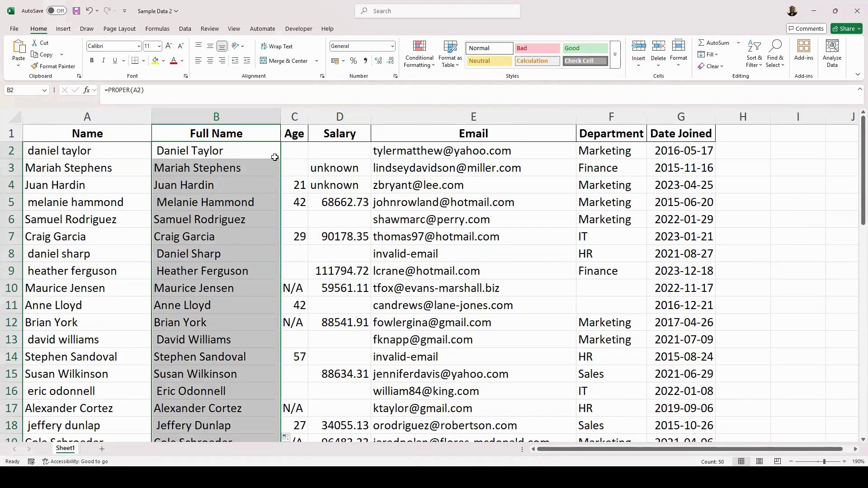
left_click(234, 209)
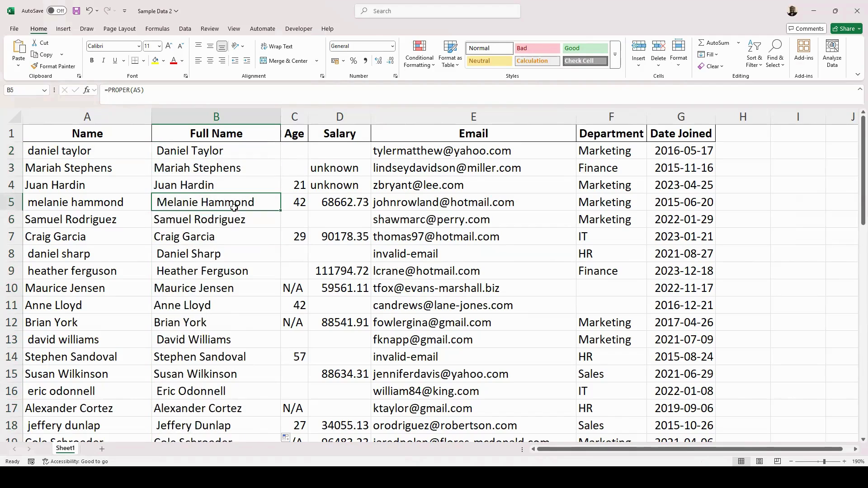
Examine the Full Name results and their PROPER formulas in B2, B4 and B5 for leading spaces
double_click(157, 151)
left_click(206, 203)
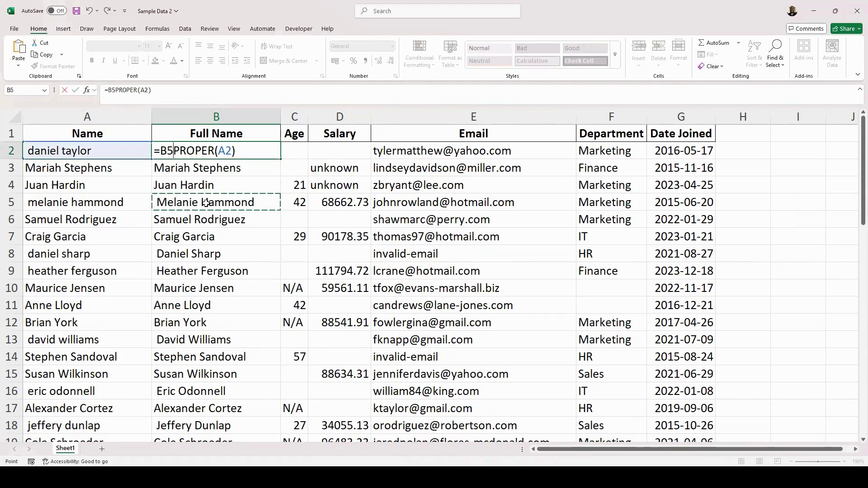
key("Escape")
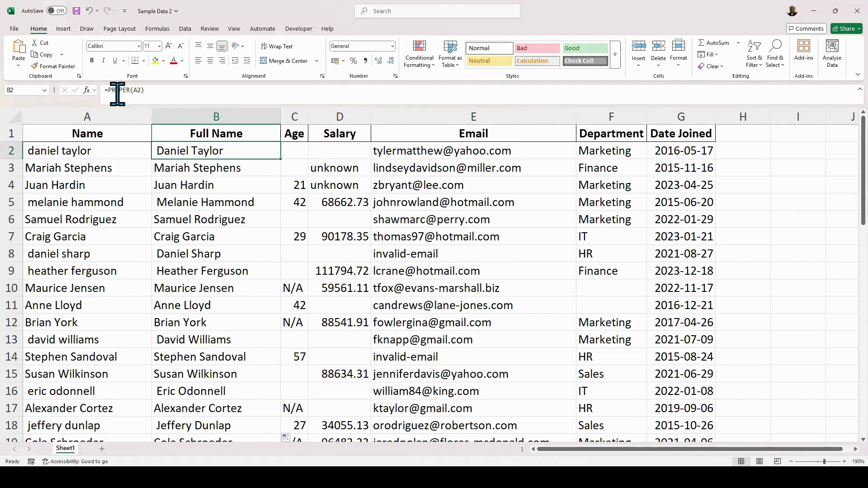
double_click(167, 150)
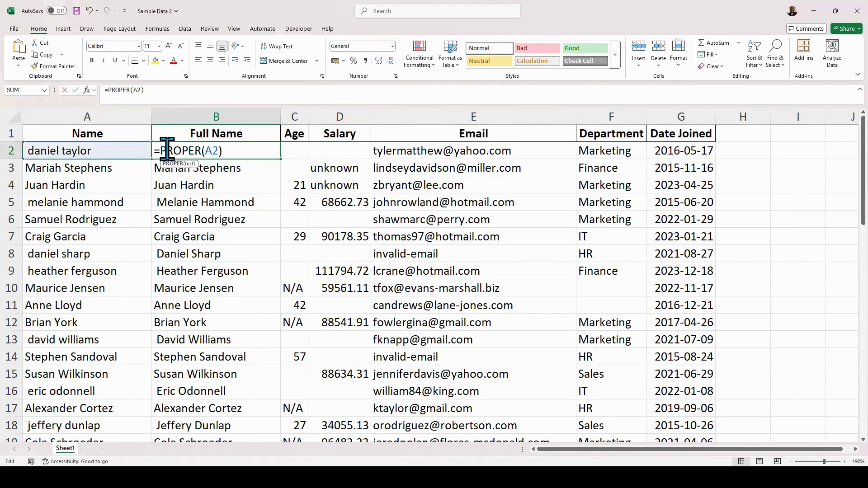
key("Escape")
left_click(194, 184)
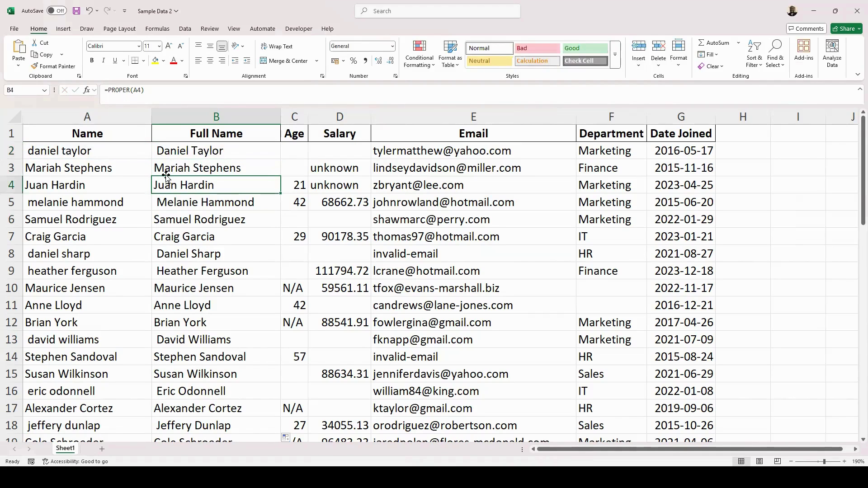
double_click(161, 202)
key("Escape")
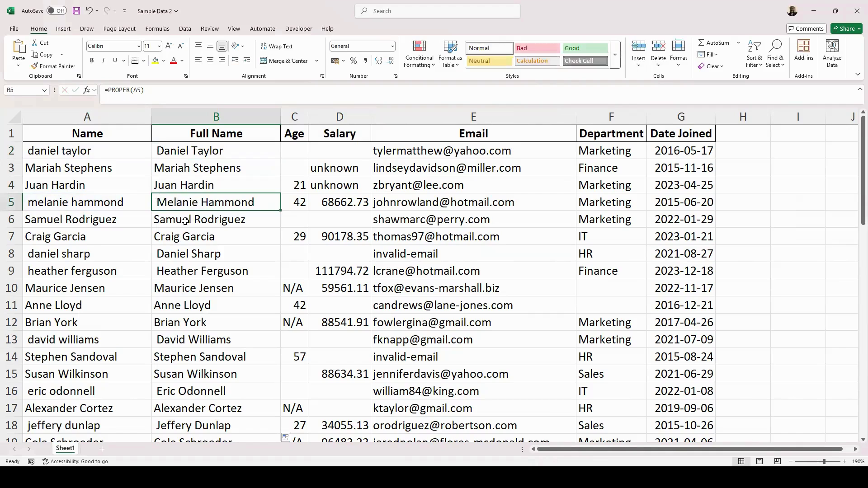
Insert a new column before Age and enter the header Name + in C1
left_click(184, 237)
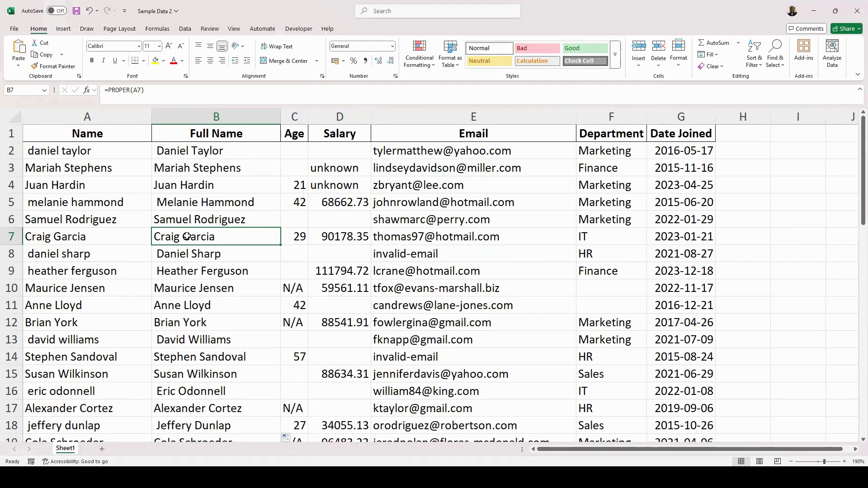
left_click(292, 118)
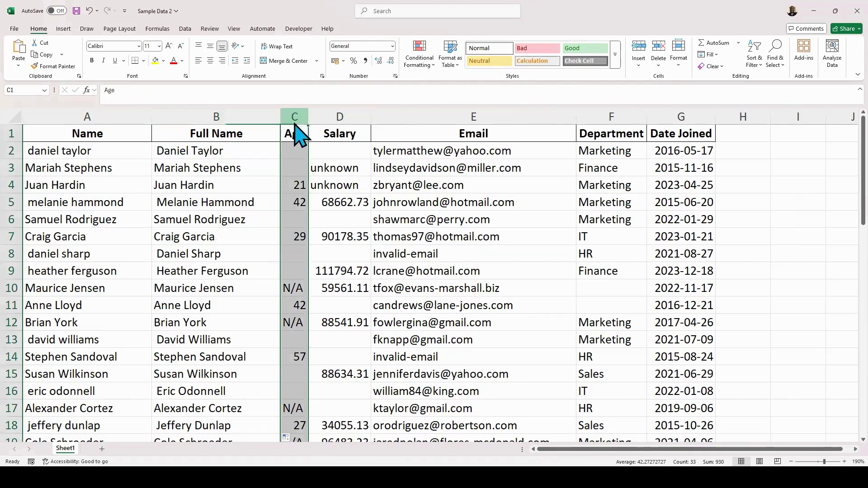
right_click(297, 122)
key("Escape")
key("ctrl+shift+plus")
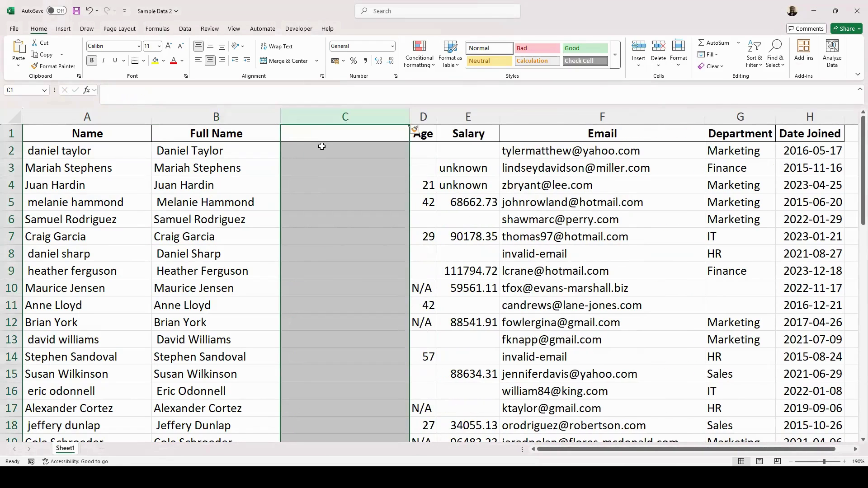
left_click(321, 137)
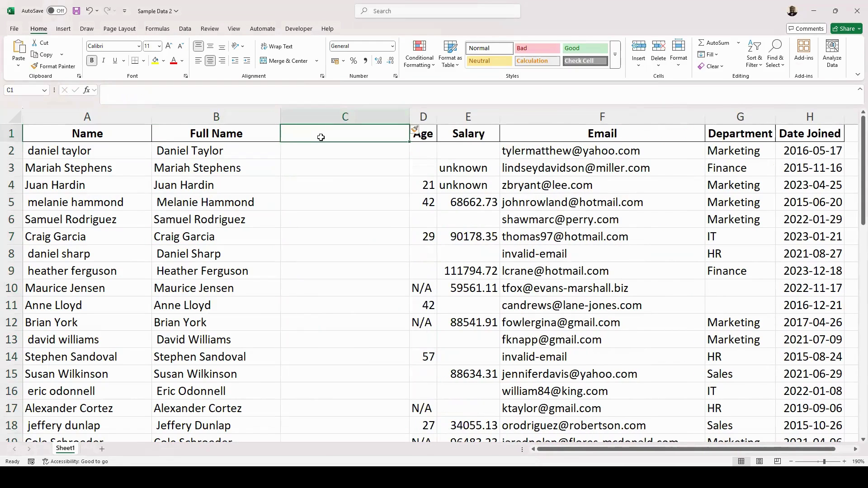
type("Name")
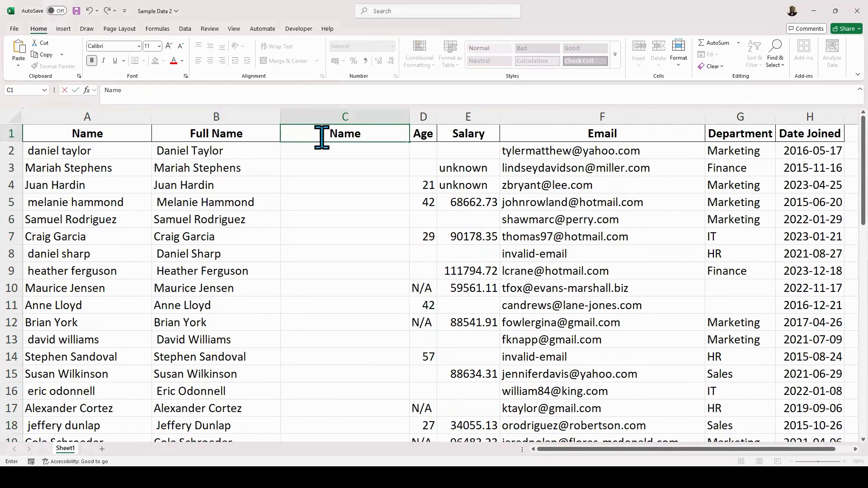
type(" +")
key("Return")
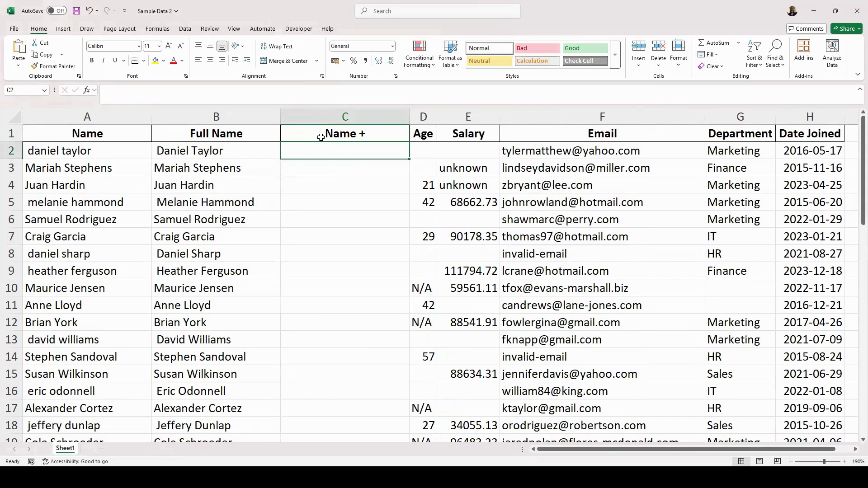
Enter the formula =TRIM(B2) in C2 to strip extra spaces from the full name
type("=")
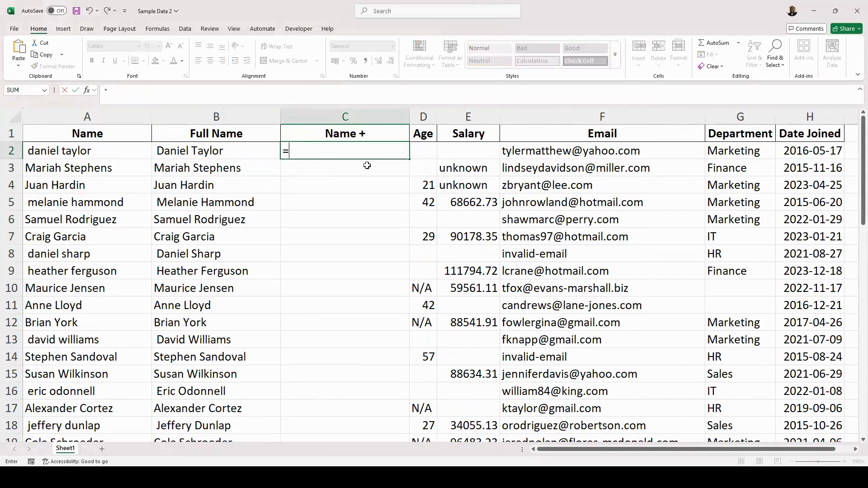
type("tr")
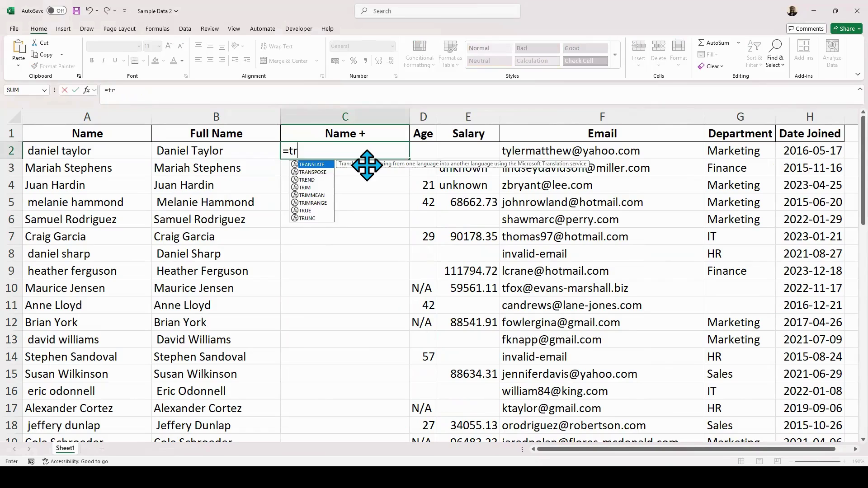
type("i")
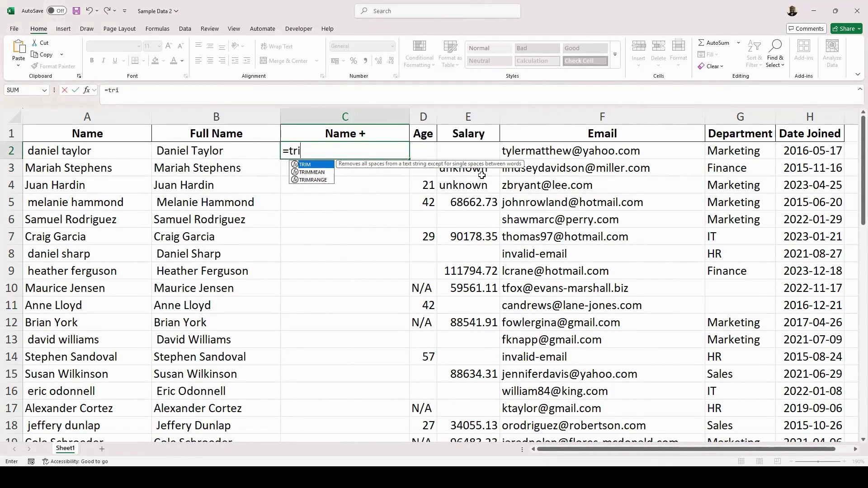
double_click(305, 166)
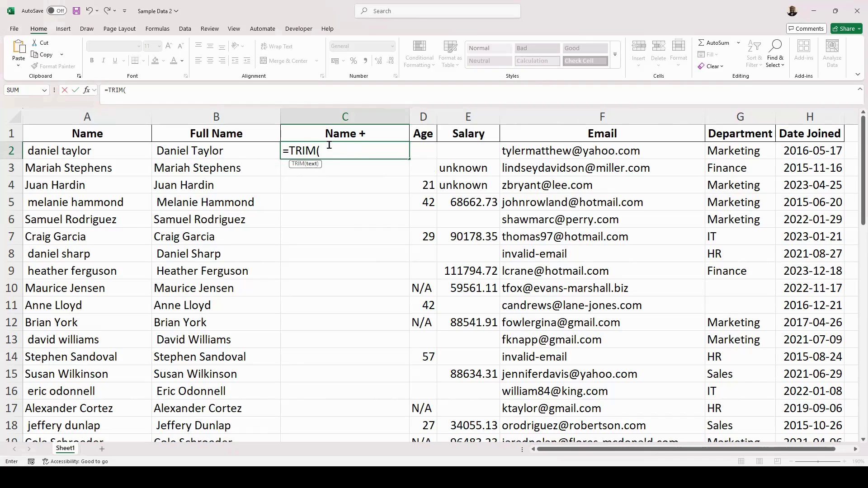
left_click(195, 150)
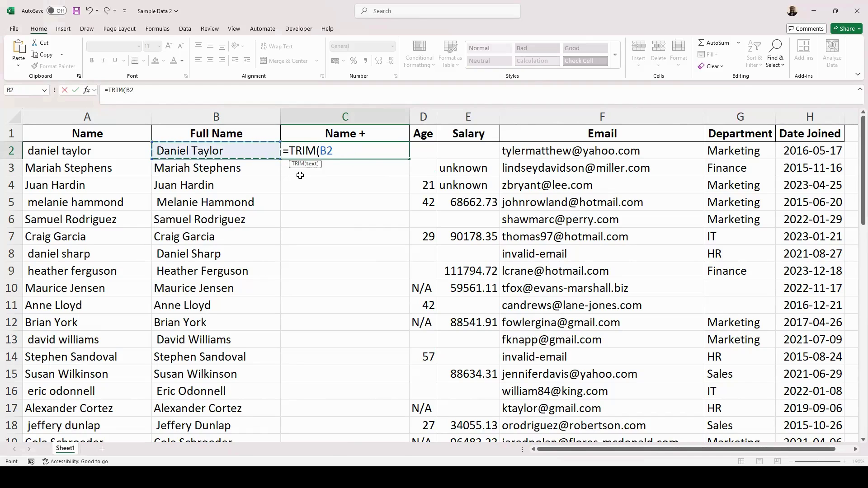
type(")")
key("Return")
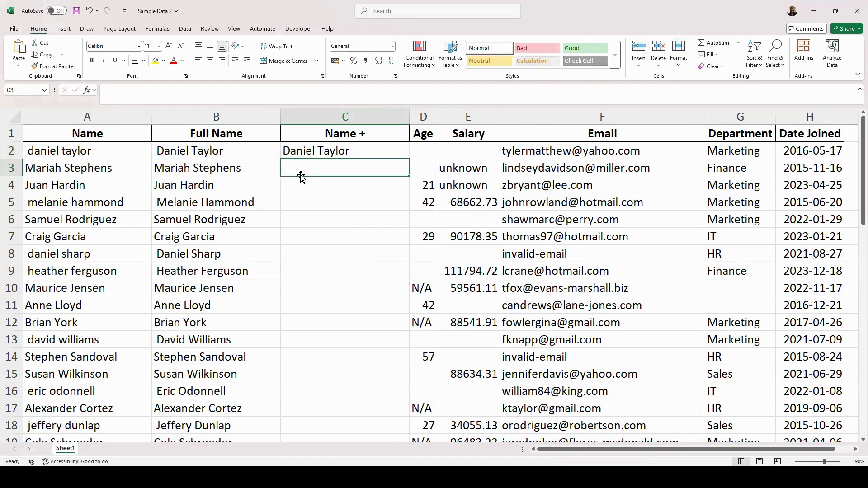
Fill the TRIM formula from C2 down through all data rows and review the trimmed names in column C
left_click(326, 149)
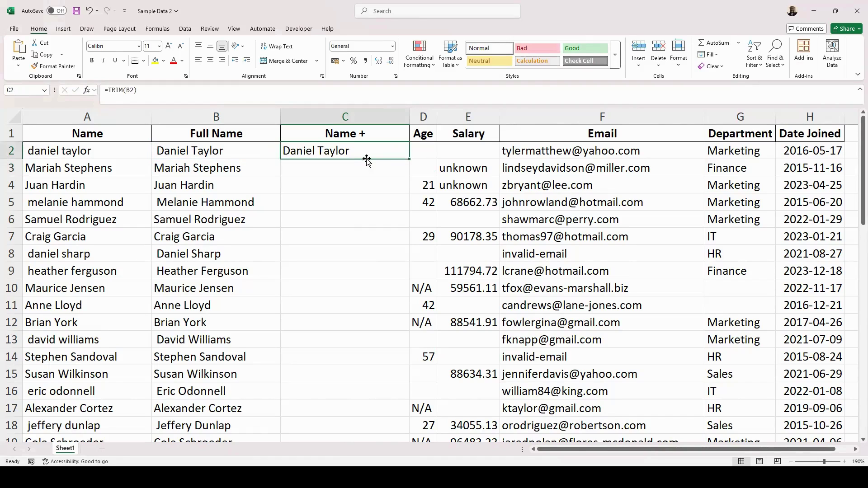
double_click(409, 159)
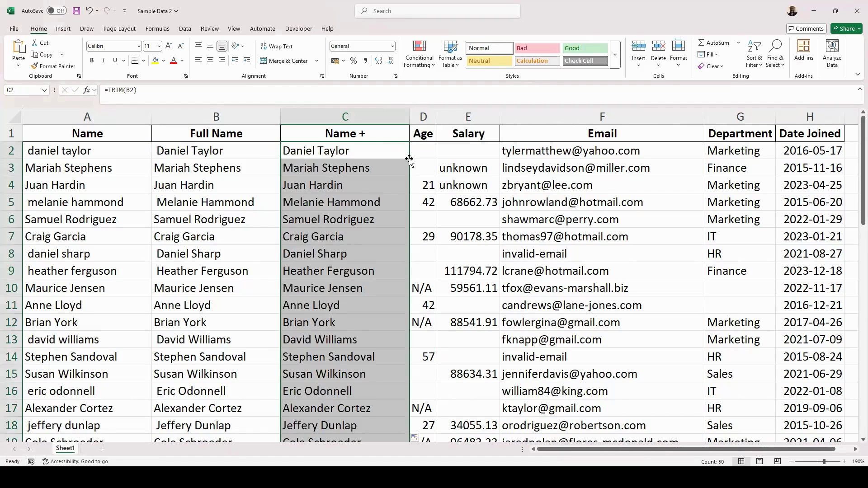
left_click(357, 151)
key("Down")
key("Down")
left_click(344, 227)
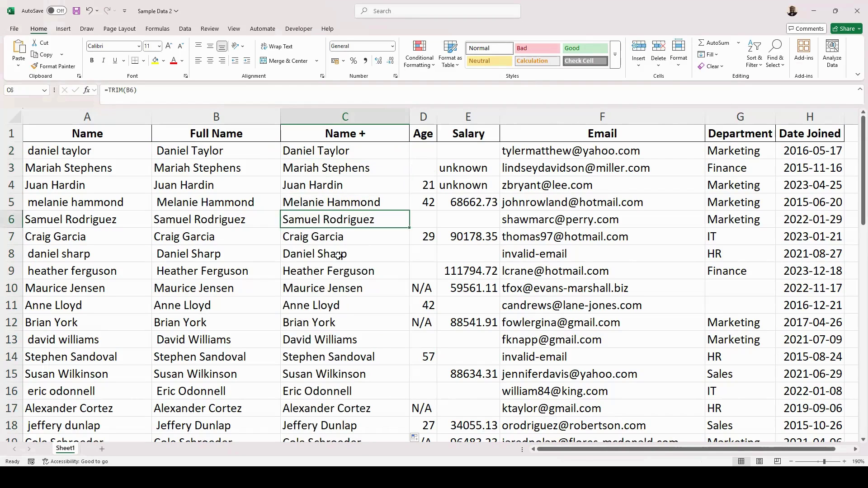
left_click(335, 271)
left_click(323, 108)
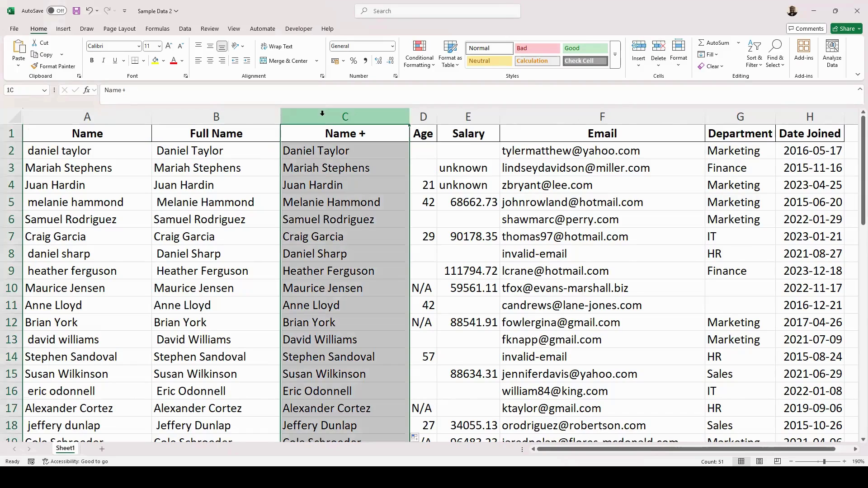
left_click(324, 221)
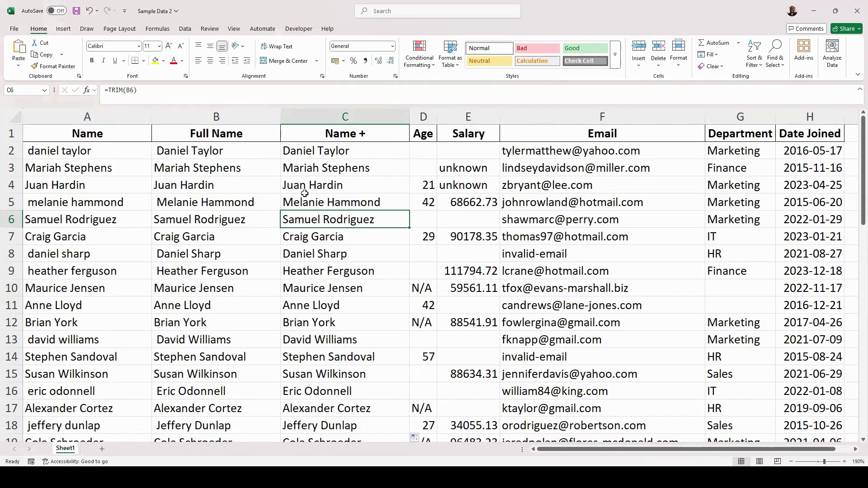
Change the header in C1 to First Name Last Name
left_click(241, 134)
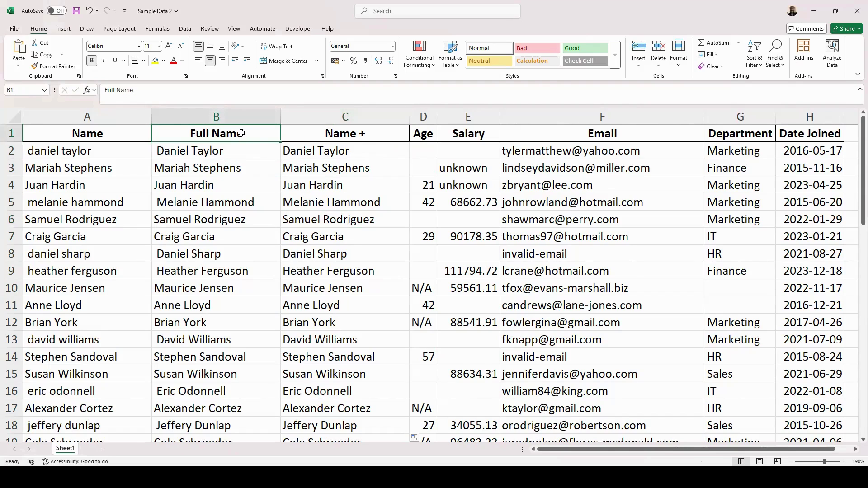
left_click(359, 133)
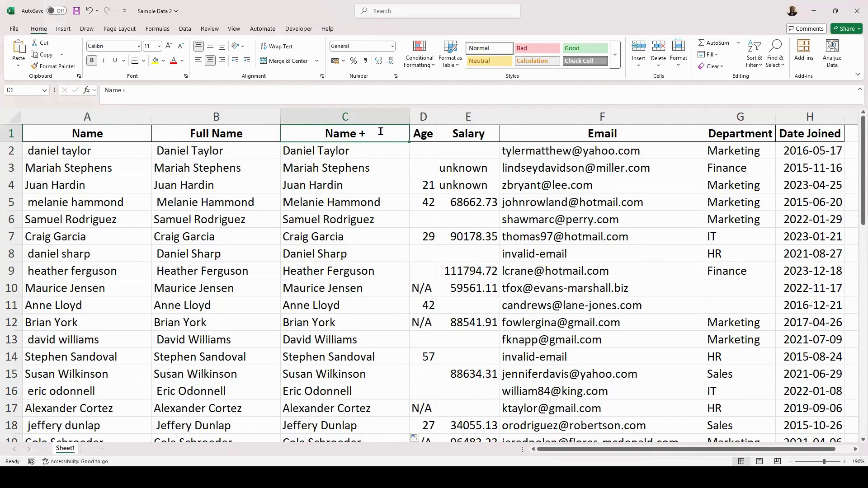
type("First Name")
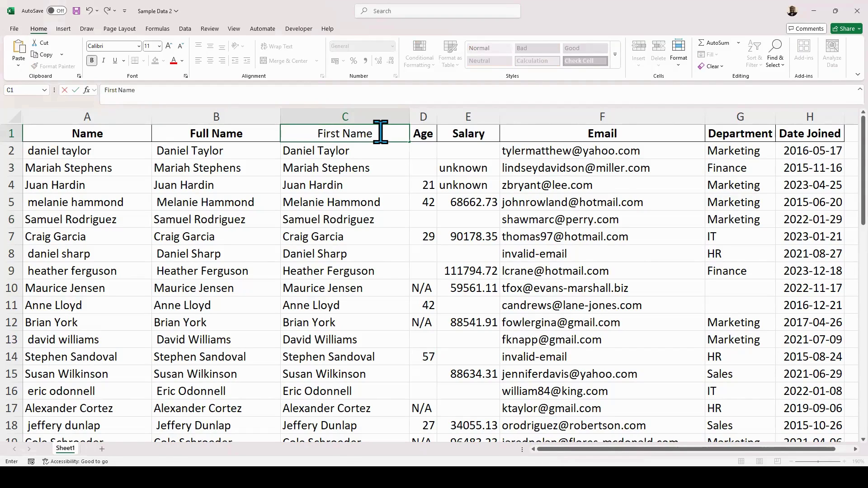
type(" Last Name")
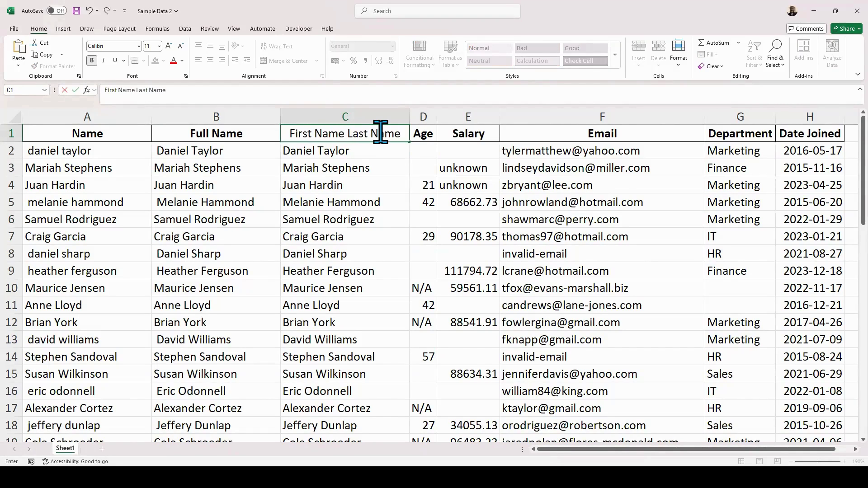
key("Return")
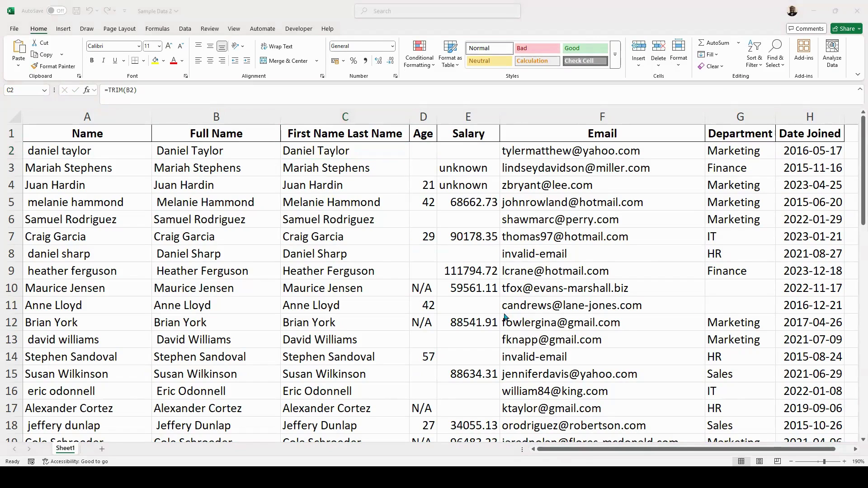
Replace all empty cells in the Age column with the text Blank and autofit the column width
left_click(424, 153)
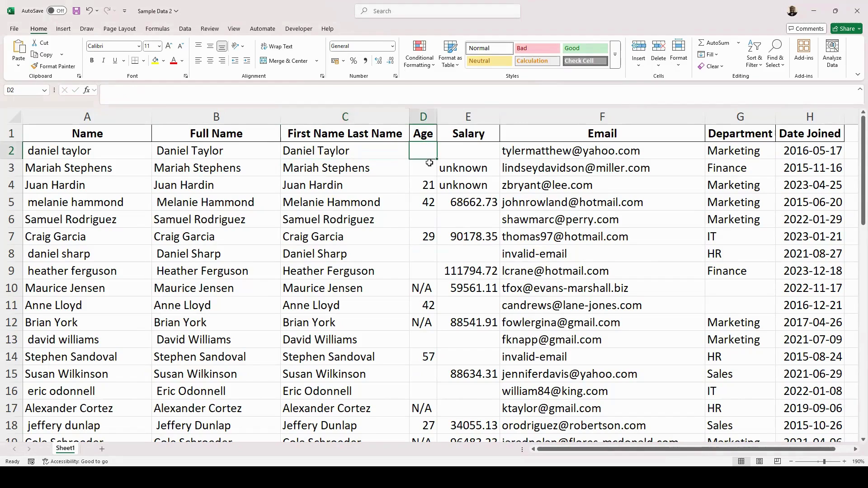
left_click(427, 174)
left_click(427, 220)
left_click(422, 255)
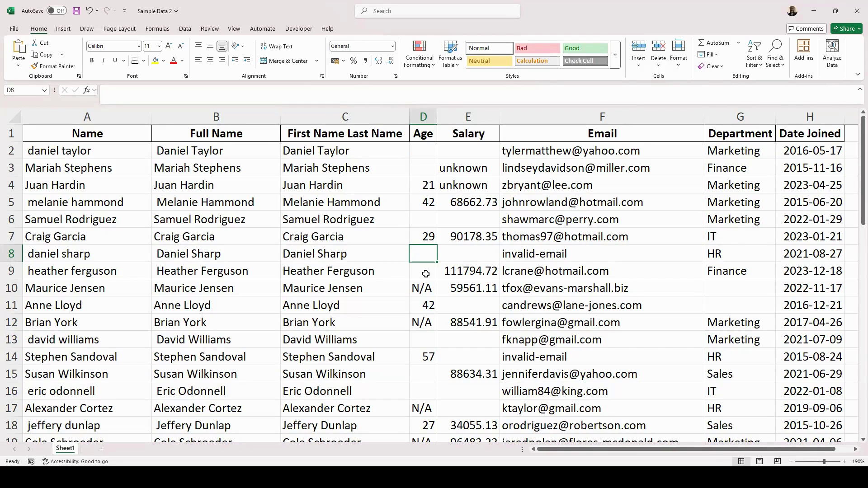
left_click(416, 149)
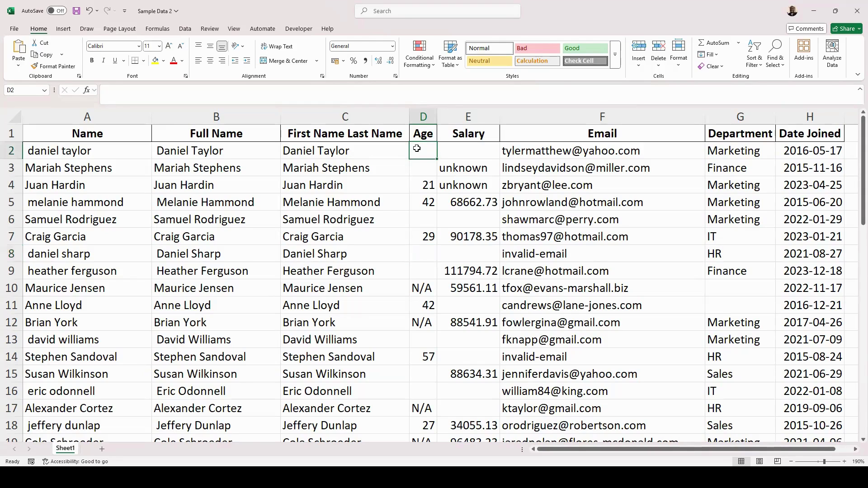
left_click(423, 116)
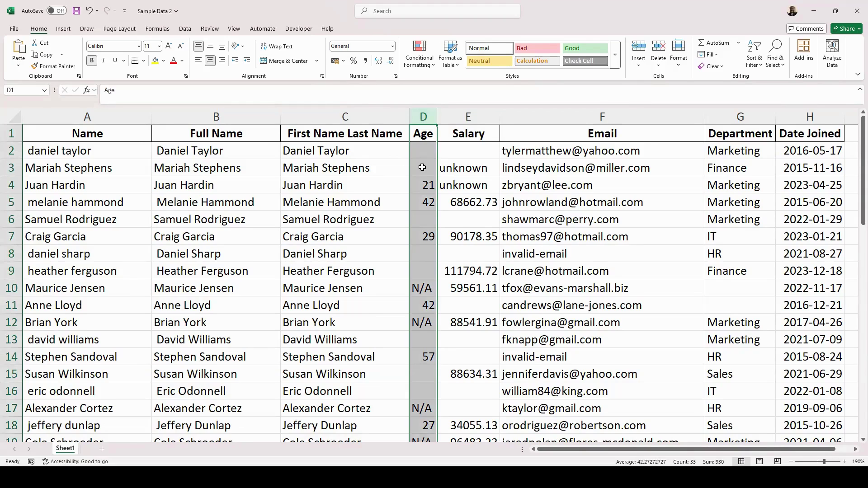
key("ctrl+f")
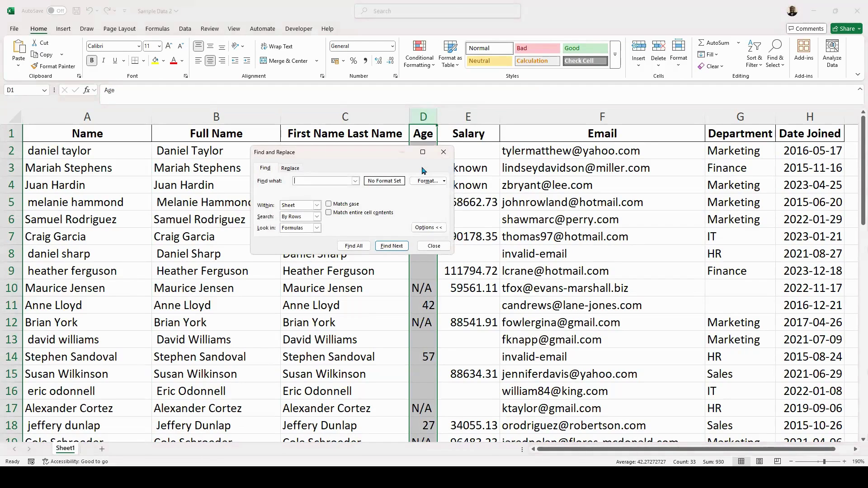
left_click(291, 168)
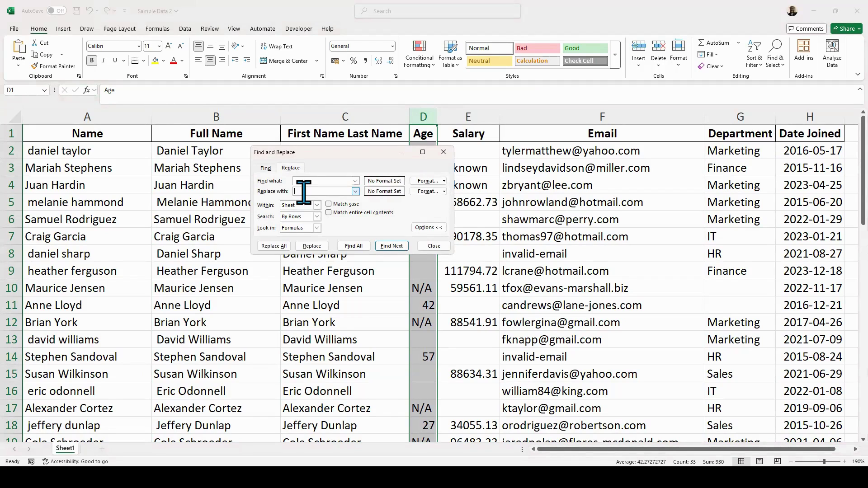
type("Blank")
left_click(278, 248)
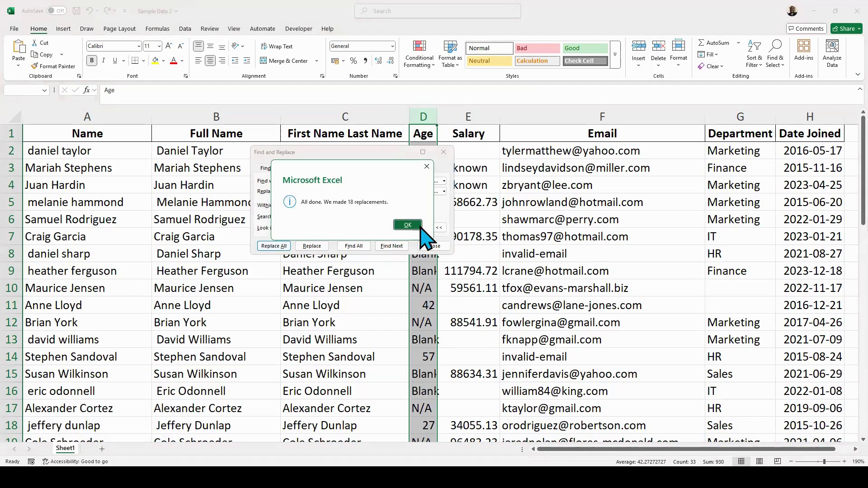
left_click(407, 225)
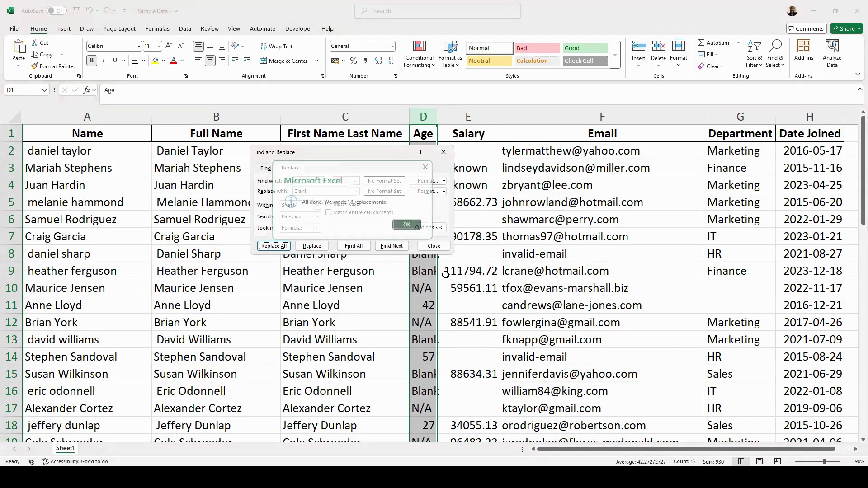
left_click(443, 152)
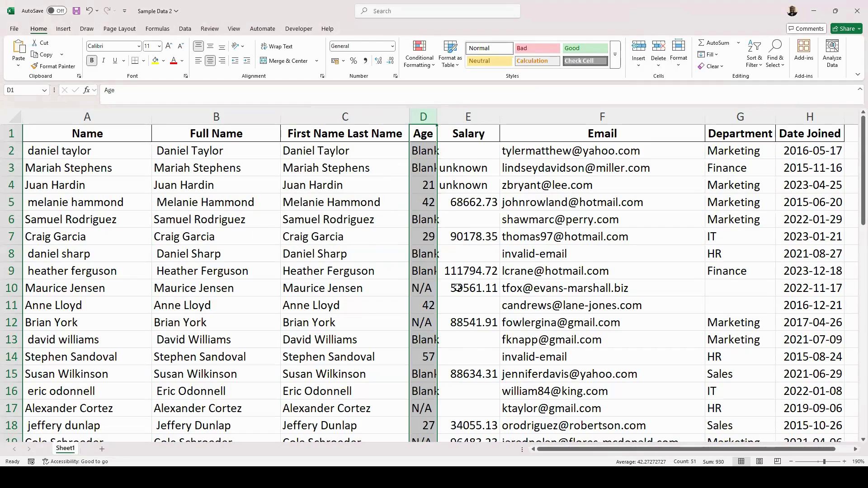
double_click(438, 114)
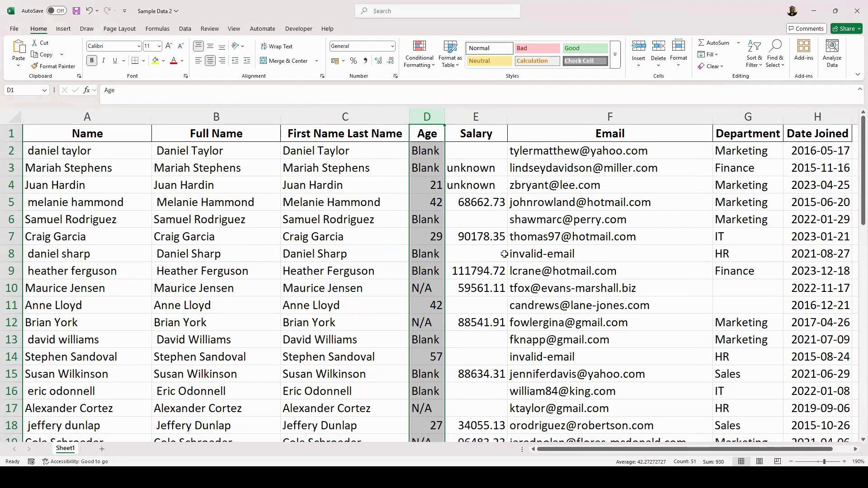
Replace all N/A entries in the Age column with the text Blank
left_click(422, 289)
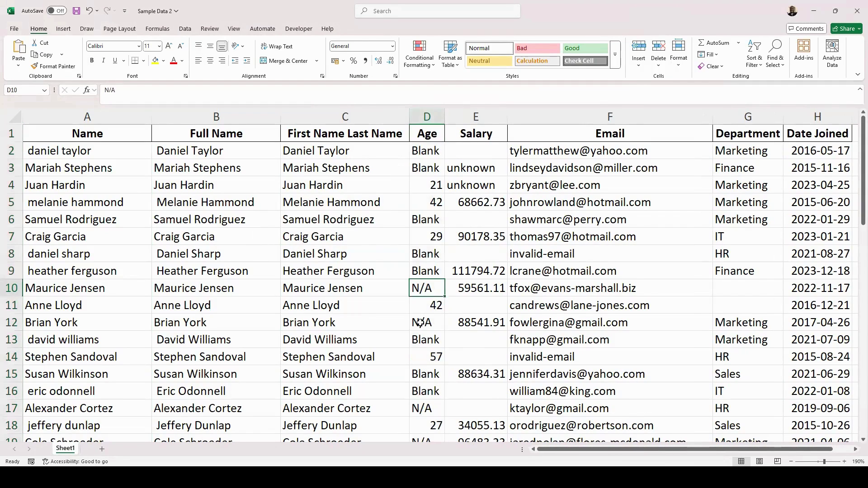
left_click(421, 323)
left_click(426, 291)
left_click_drag(117, 90, 94, 90)
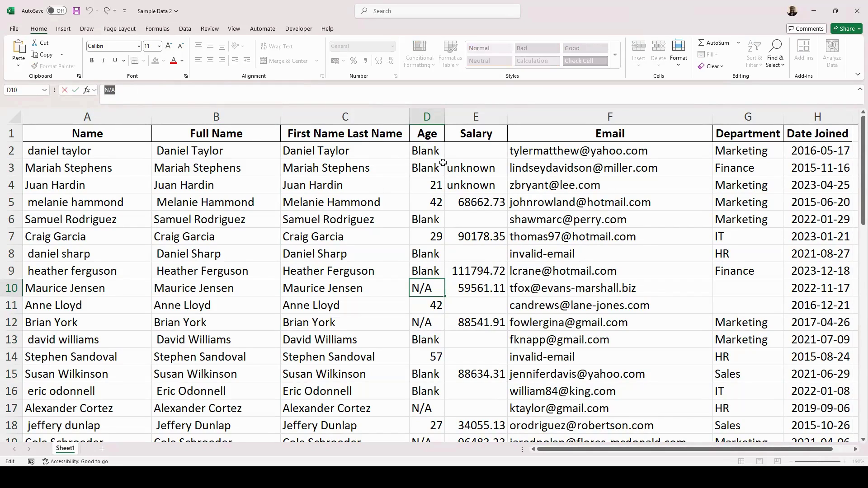
left_click(428, 117)
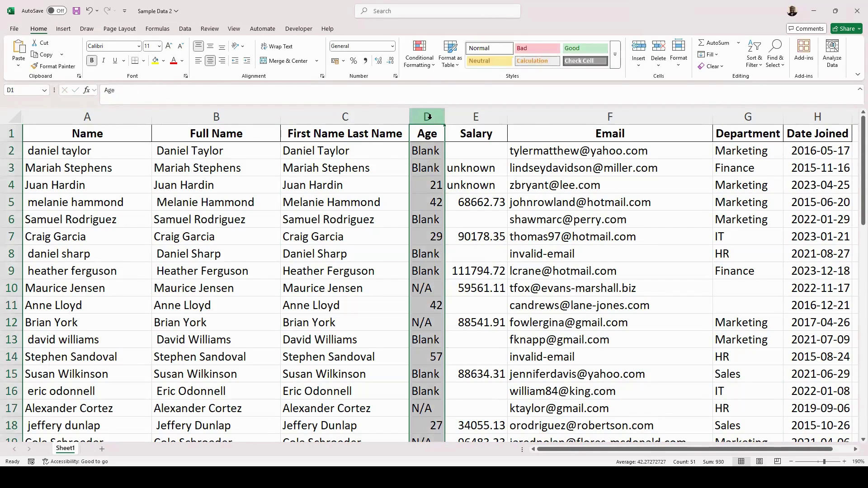
right_click(429, 118)
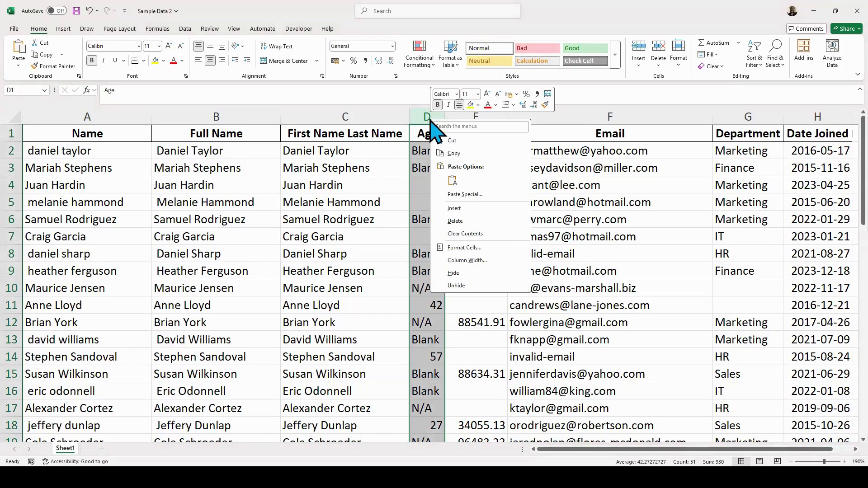
left_click(425, 116)
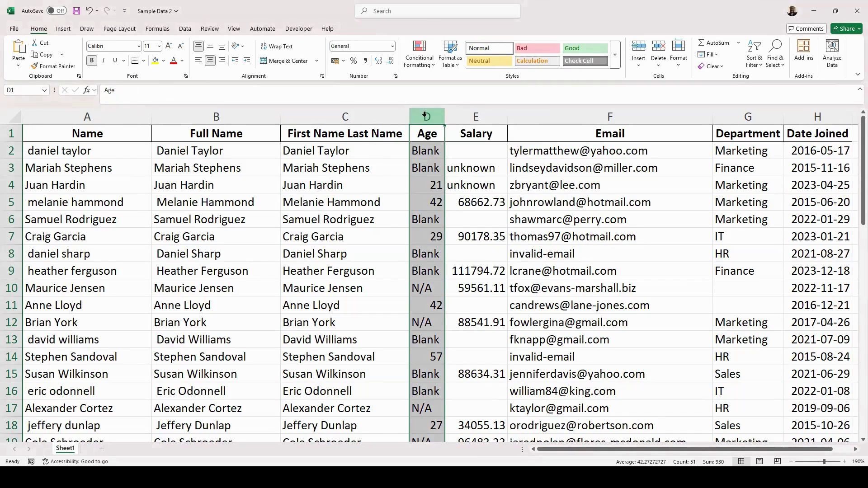
key("ctrl+f")
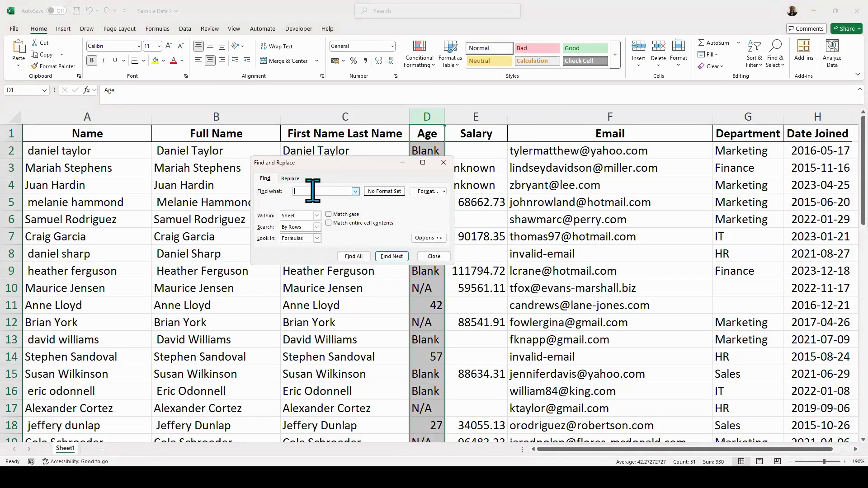
type("N/A")
left_click(290, 179)
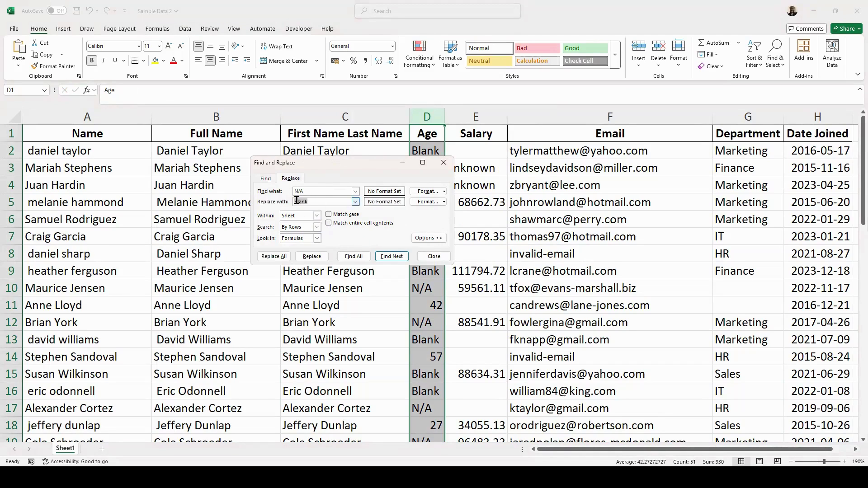
left_click(280, 256)
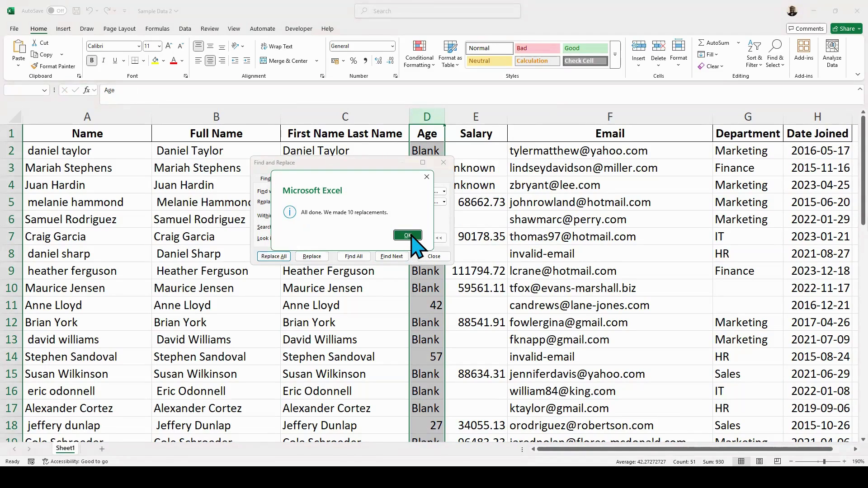
left_click(408, 235)
left_click(433, 256)
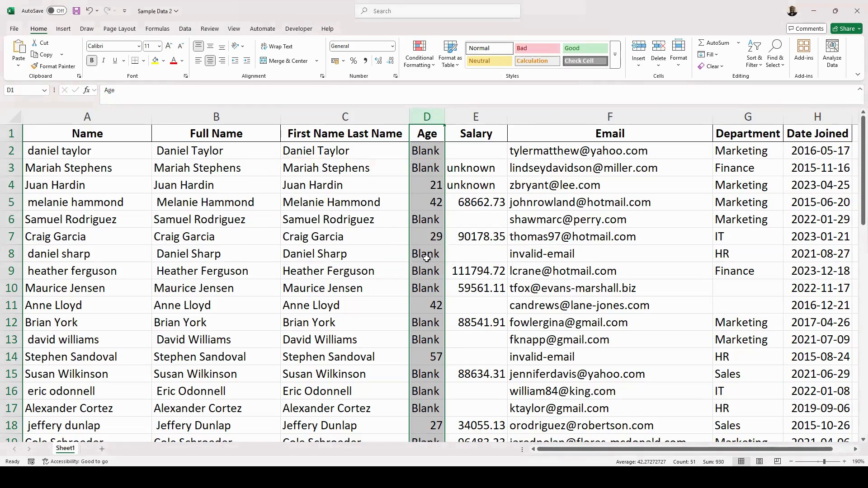
left_click(426, 256)
left_click_drag(432, 186, 434, 203)
left_click(434, 239)
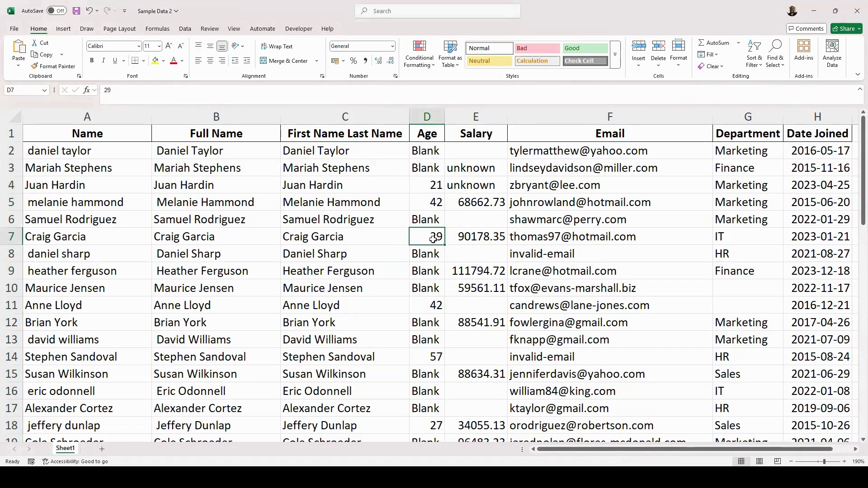
left_click(428, 310)
left_click(429, 359)
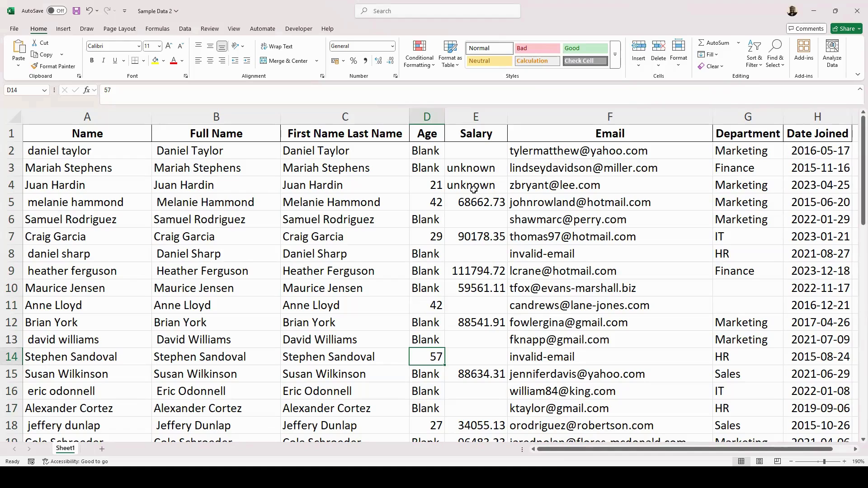
left_click(426, 151)
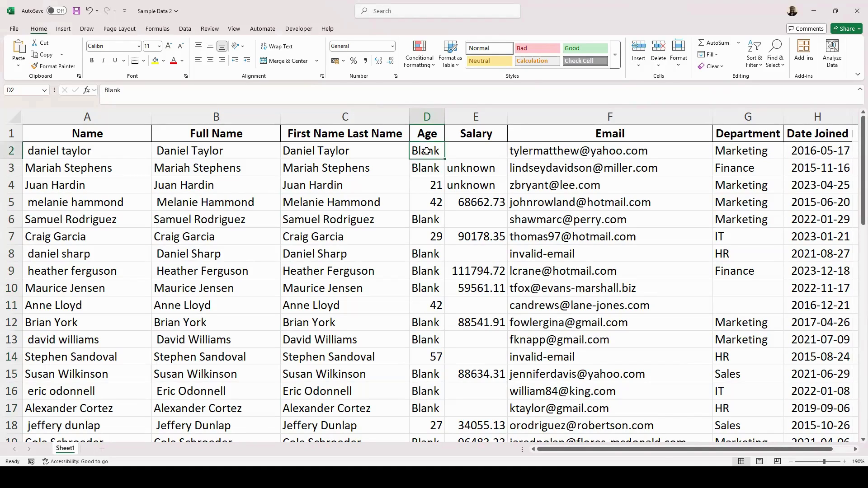
Replace all Blank entries in the Age column with 0
left_click(425, 116)
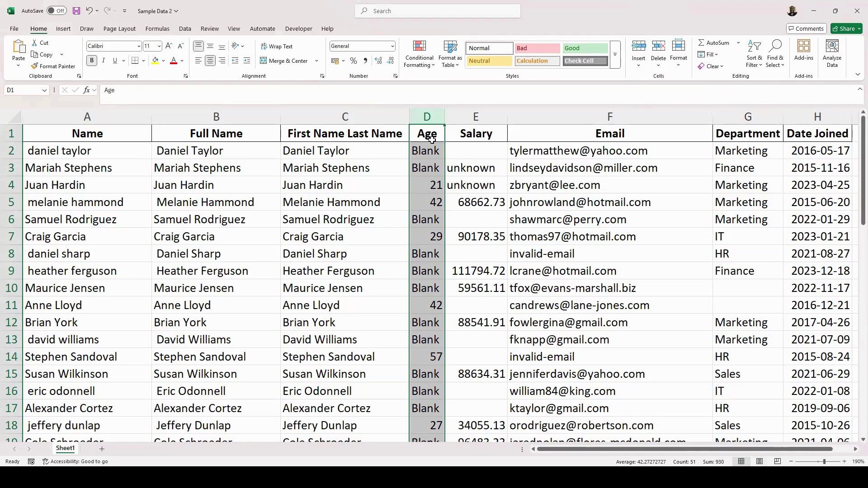
key("ctrl+f")
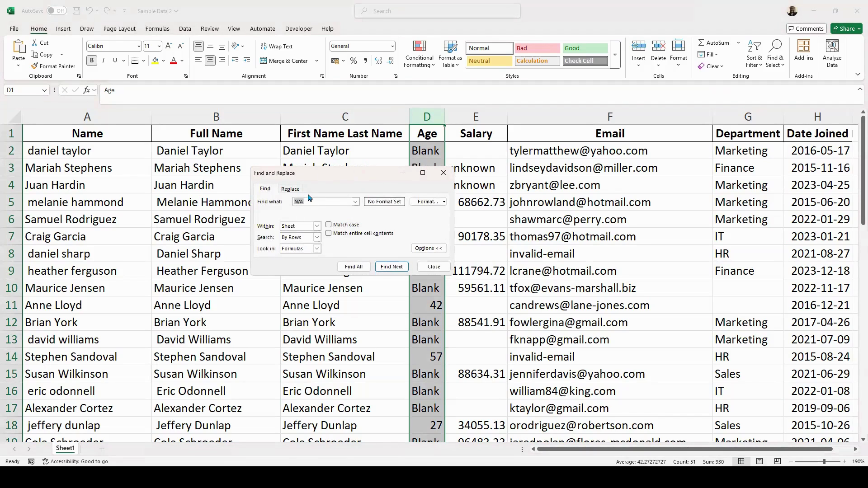
type("Blank")
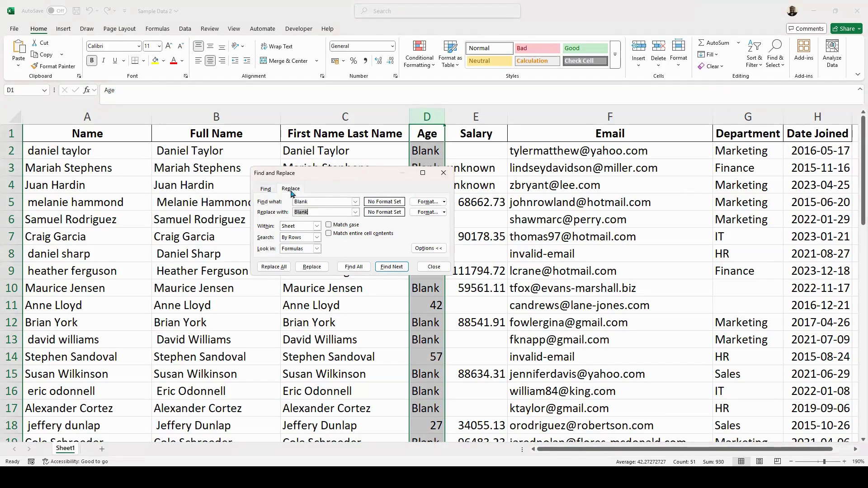
left_click(291, 189)
type("0")
left_click(274, 267)
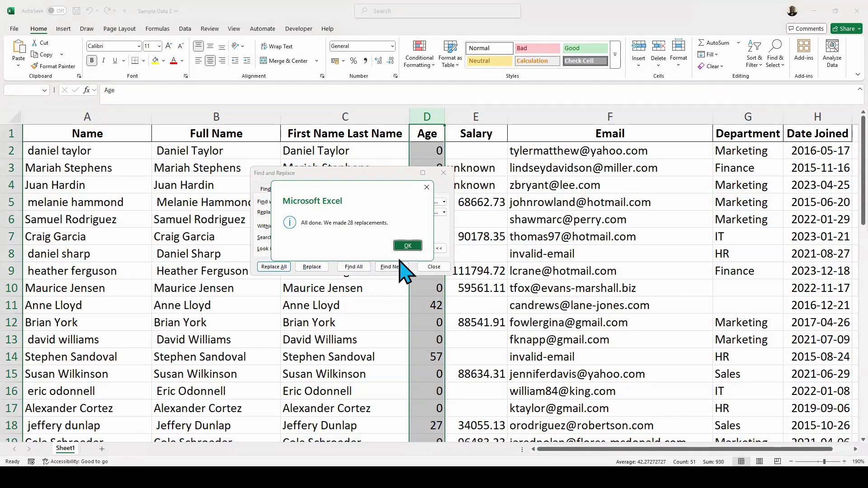
left_click(403, 248)
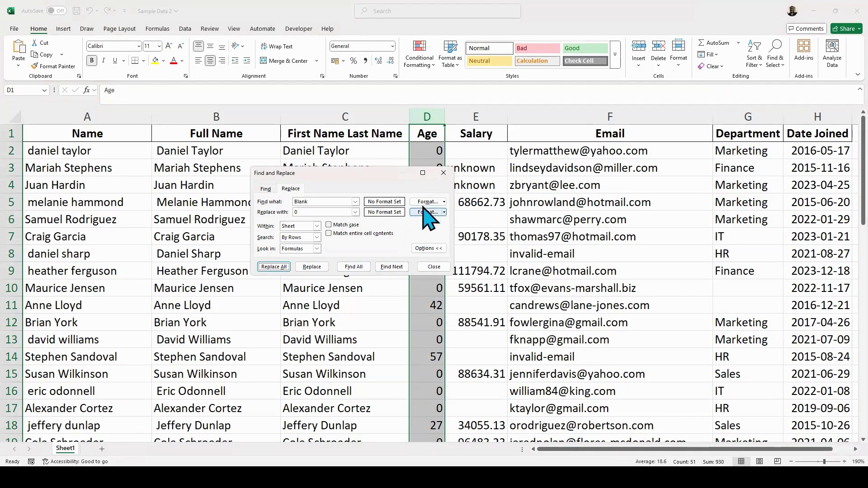
left_click(444, 173)
left_click(434, 156)
left_click(433, 170)
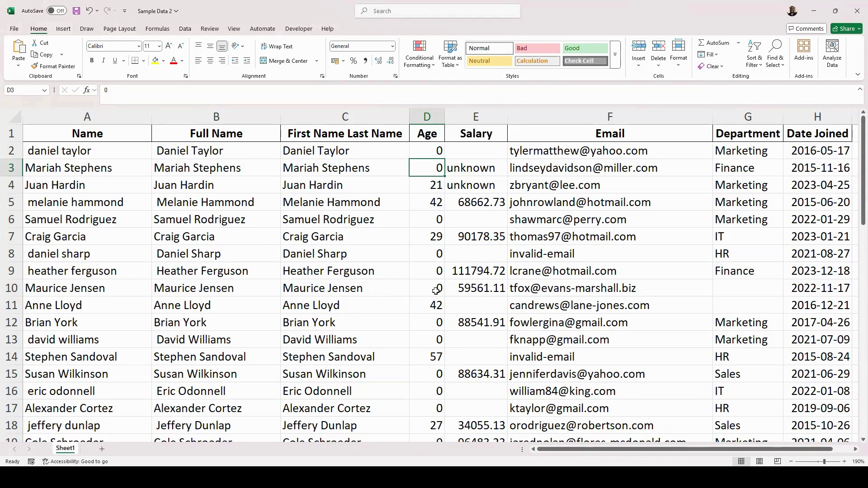
Replace every unknown entry in the Salary column with 0
left_click(477, 119)
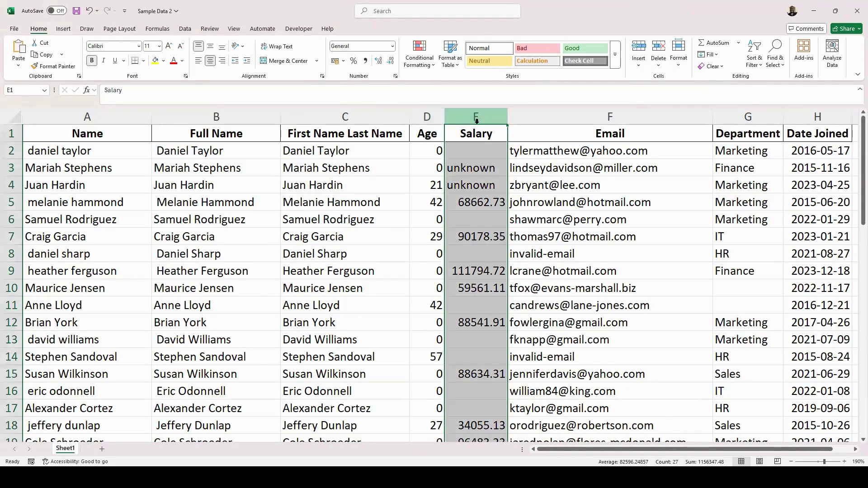
left_click(476, 171)
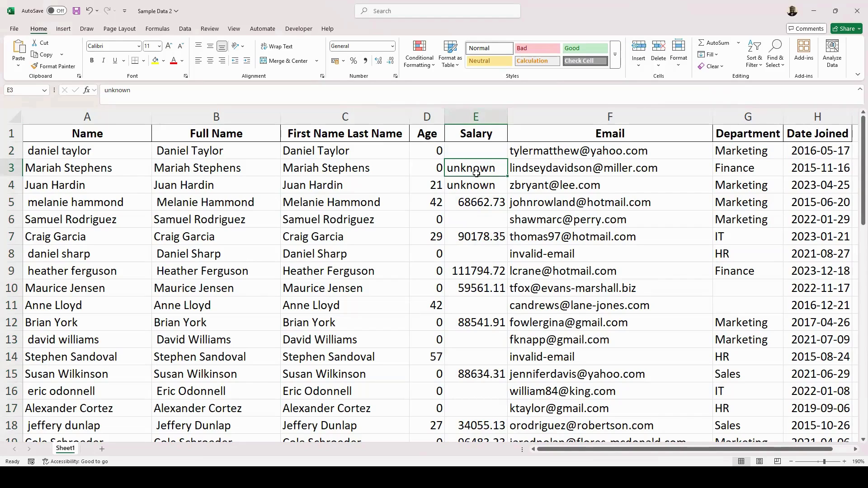
key("ctrl+c")
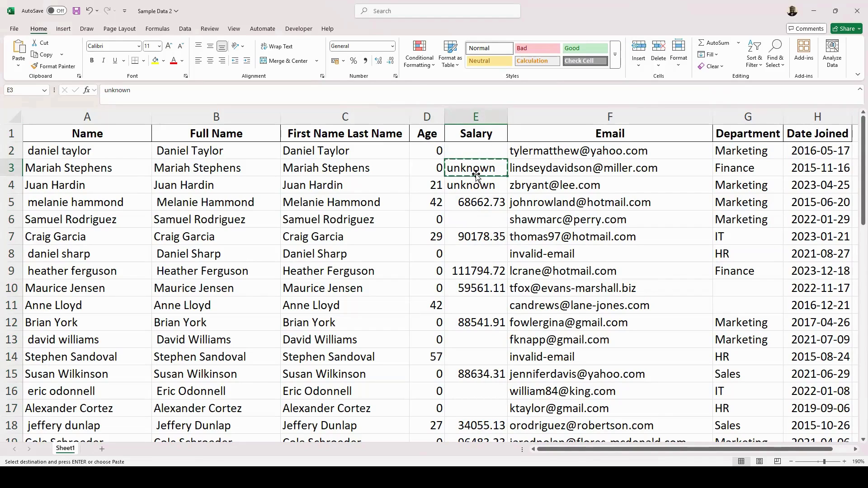
key("Escape")
left_click(467, 116)
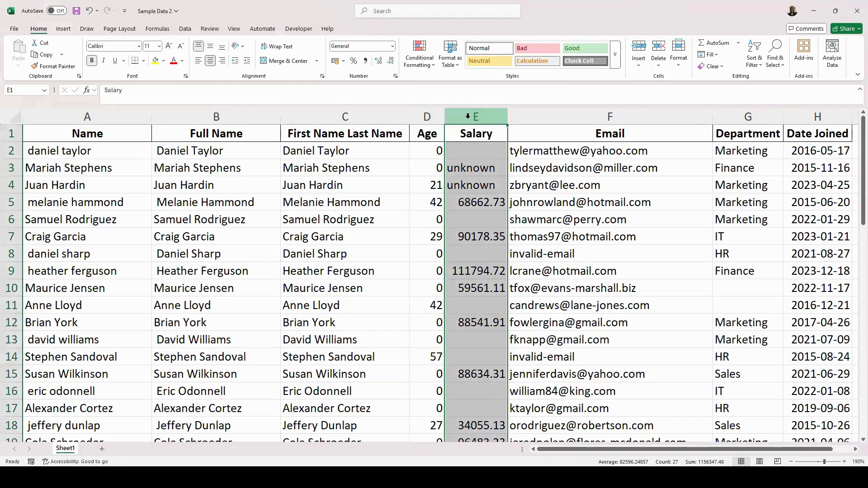
key("ctrl+f")
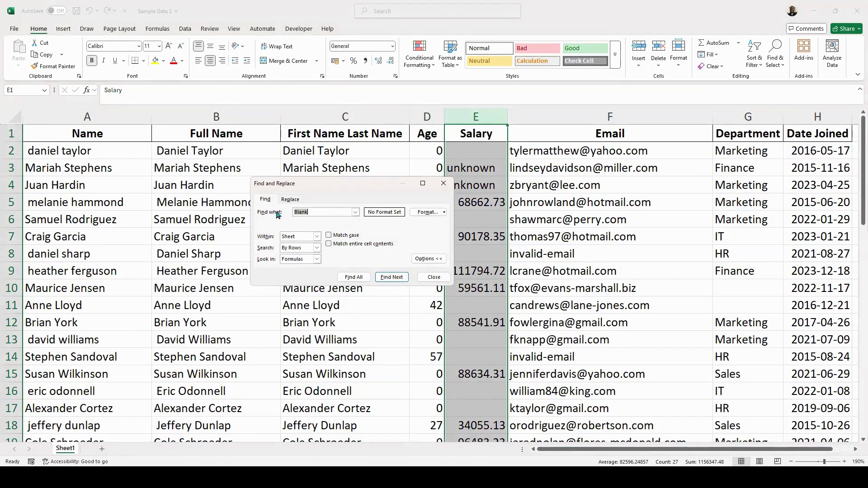
left_click(323, 210)
left_click_drag(322, 210, 287, 213)
type("unknown")
left_click(290, 199)
left_click(302, 222)
type("0")
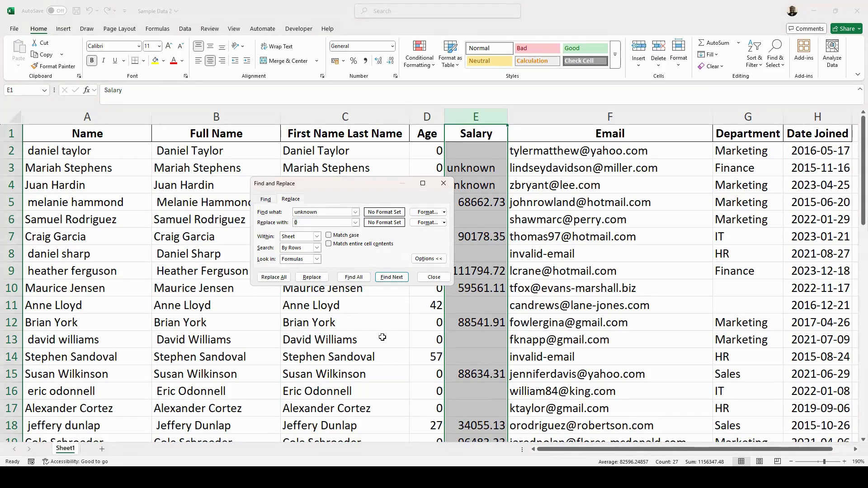
left_click(280, 279)
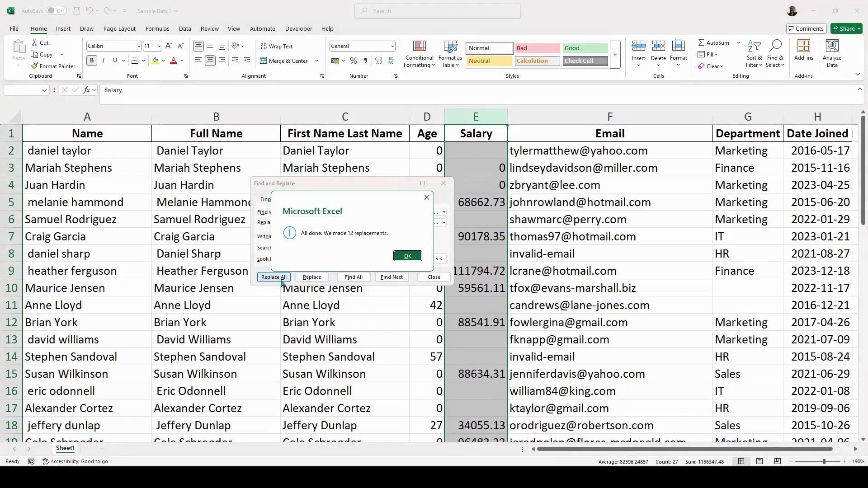
left_click(400, 256)
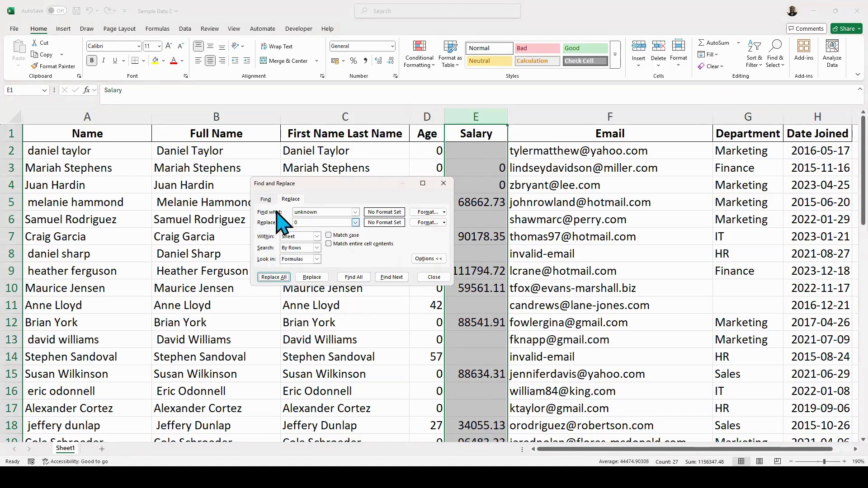
Fill all empty cells in the Salary column with 0 using Replace All, and close Find and Replace
left_click(327, 212)
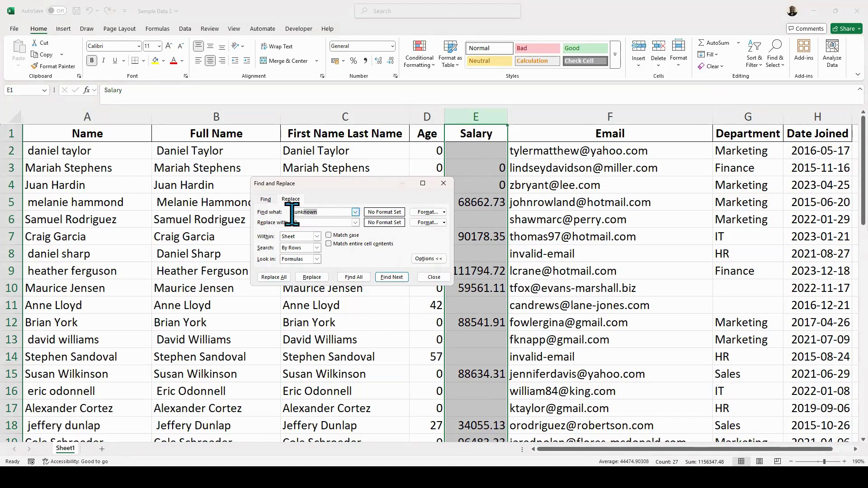
key("BackSpace")
key("BackSpace")
key("BackSpace")
key("BackSpace")
key("BackSpace")
key("BackSpace")
key("BackSpace")
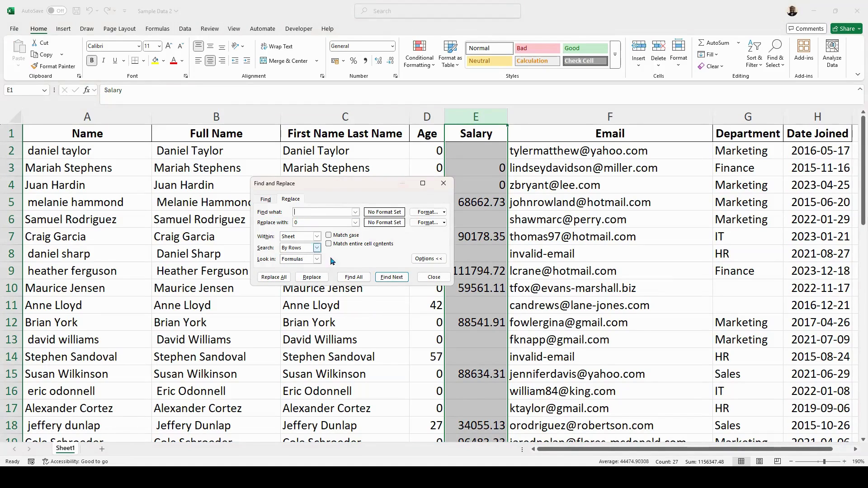
left_click(274, 277)
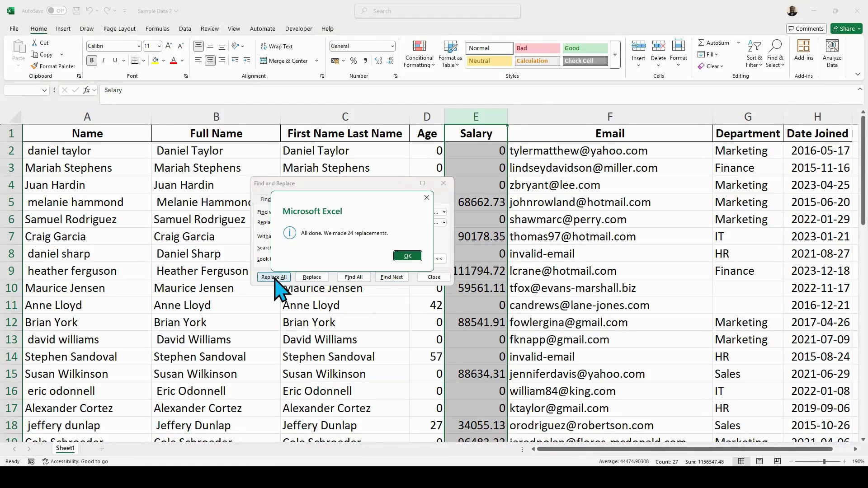
left_click(407, 255)
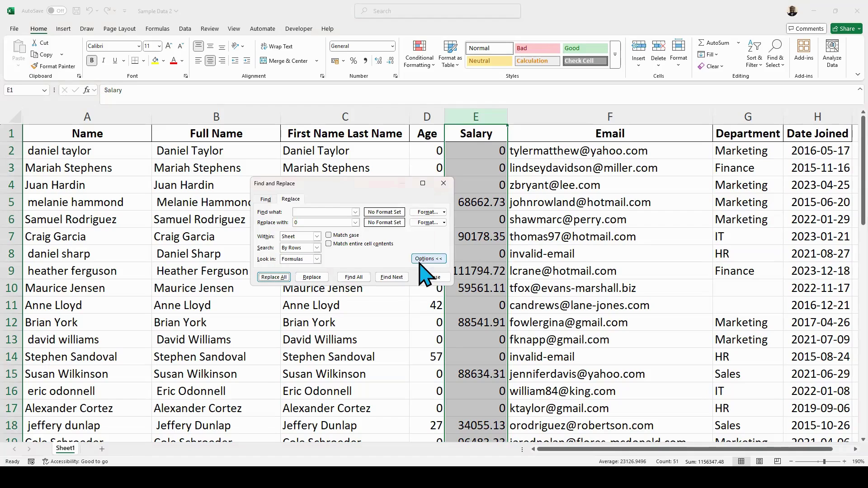
left_click(434, 277)
left_click(484, 254)
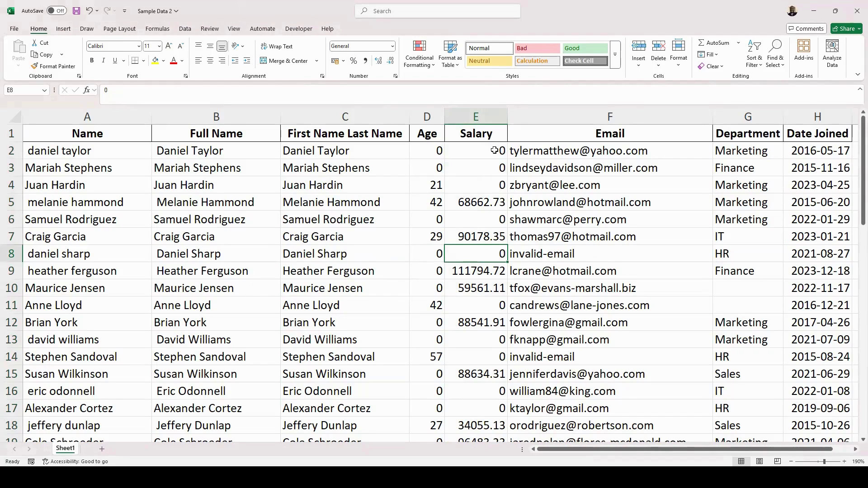
Apply the Currency number format to the entire Salary column
left_click(493, 111)
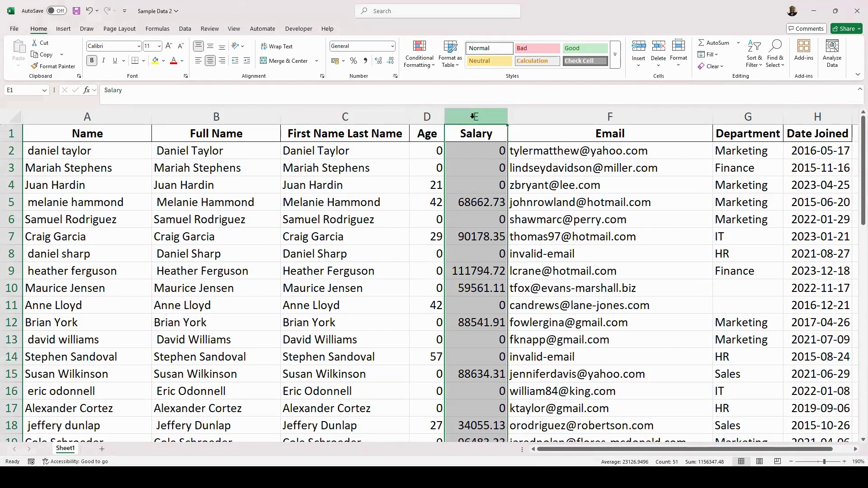
left_click(393, 47)
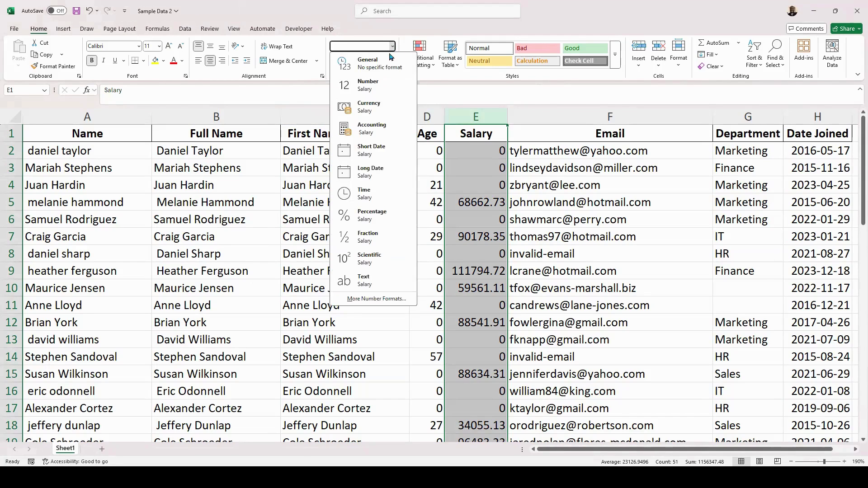
left_click(368, 106)
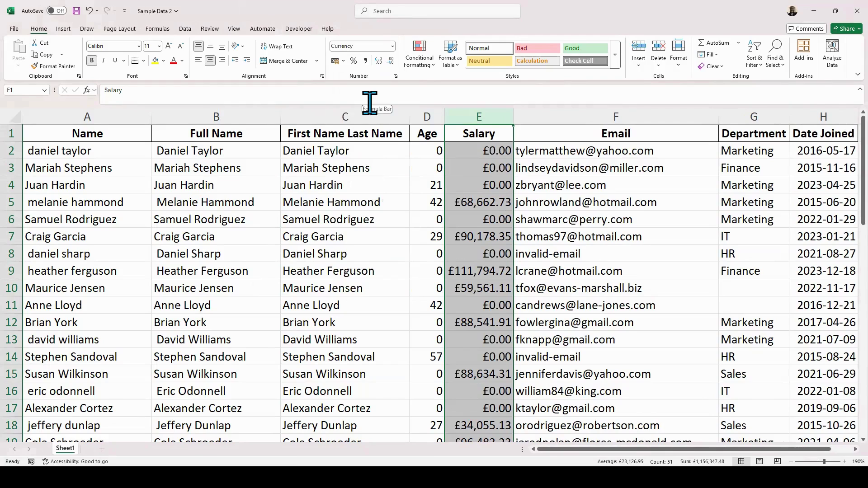
Change the Salary column's currency symbol to $ English (Canada), keeping the Currency category
left_click(392, 46)
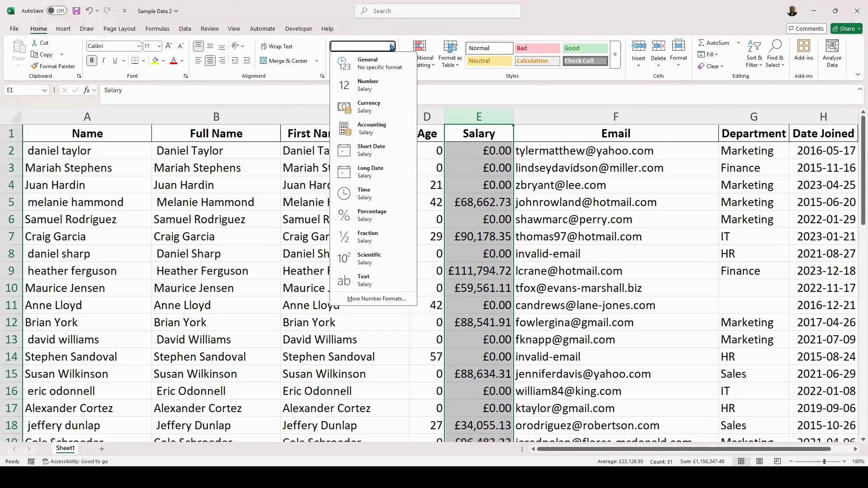
left_click(396, 299)
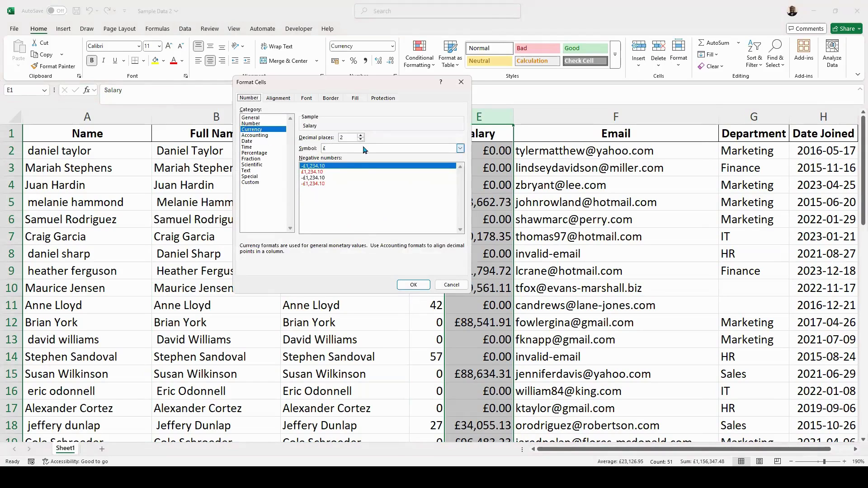
left_click(460, 148)
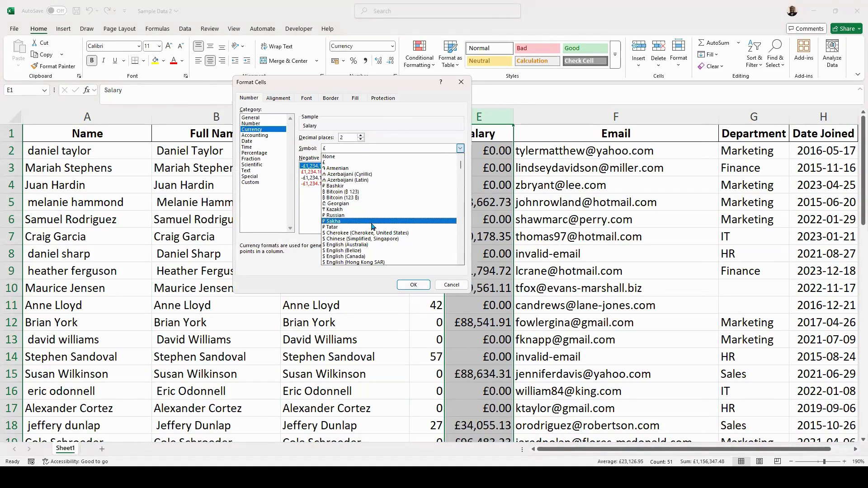
scroll(371, 224, "down", 1)
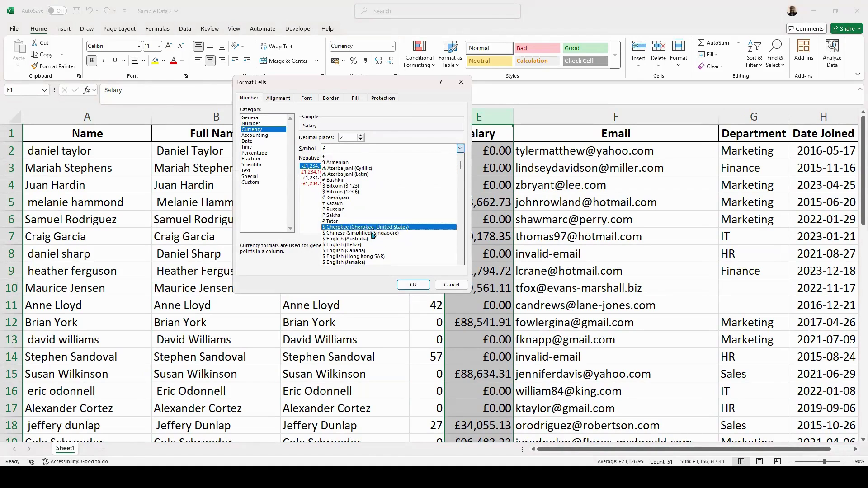
left_click(356, 251)
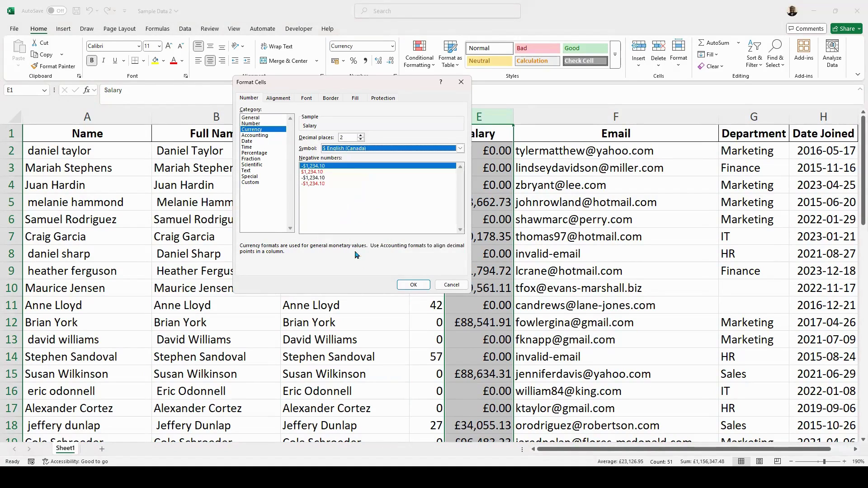
left_click(411, 284)
left_click(480, 202)
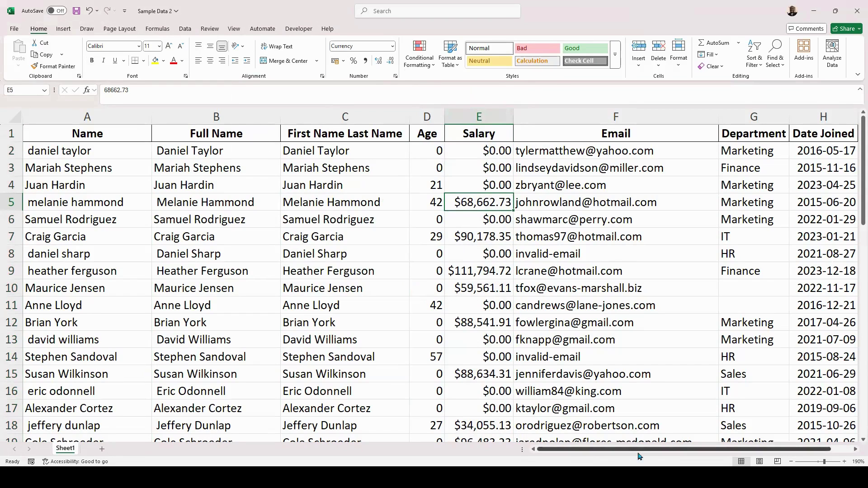
Copy the placeholder text invalid-email from cell F29 in the Email column
left_click(610, 117)
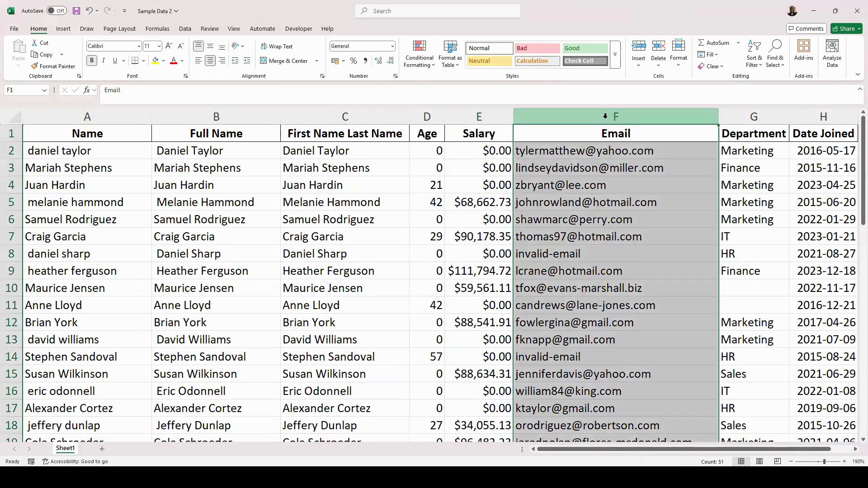
left_click(620, 186)
scroll(626, 215, "down", 8)
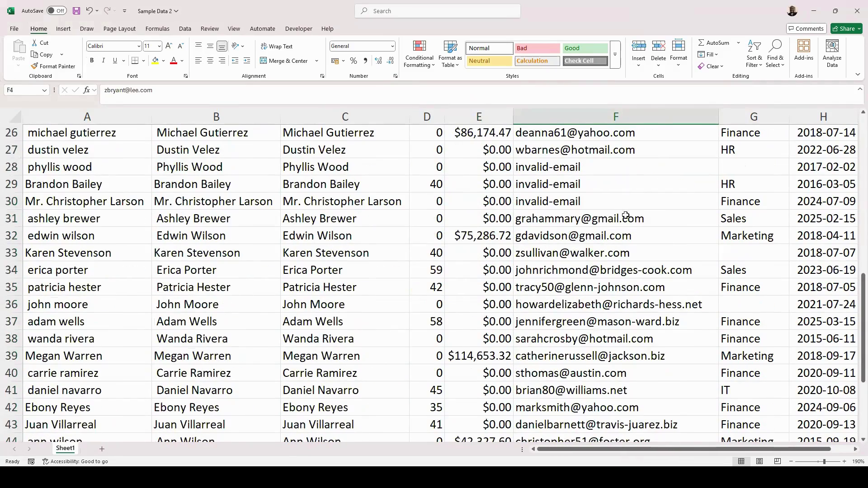
scroll(542, 160, "down", 1)
left_click(596, 154)
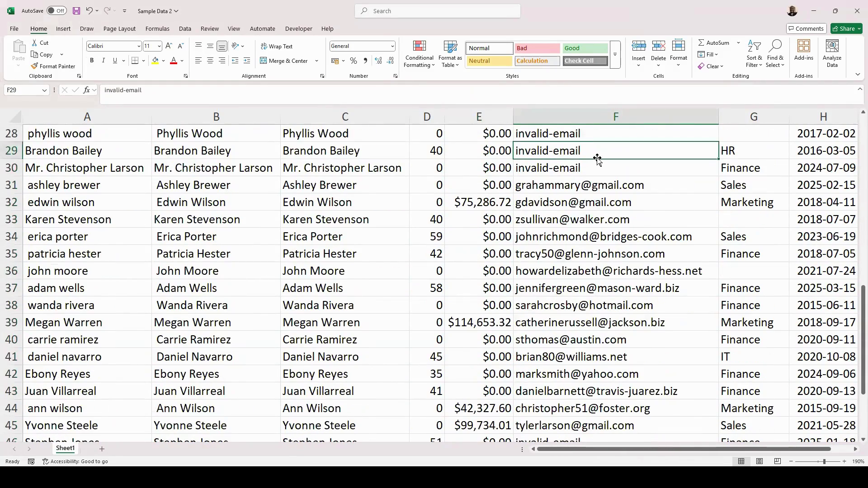
left_click_drag(160, 92, 95, 90)
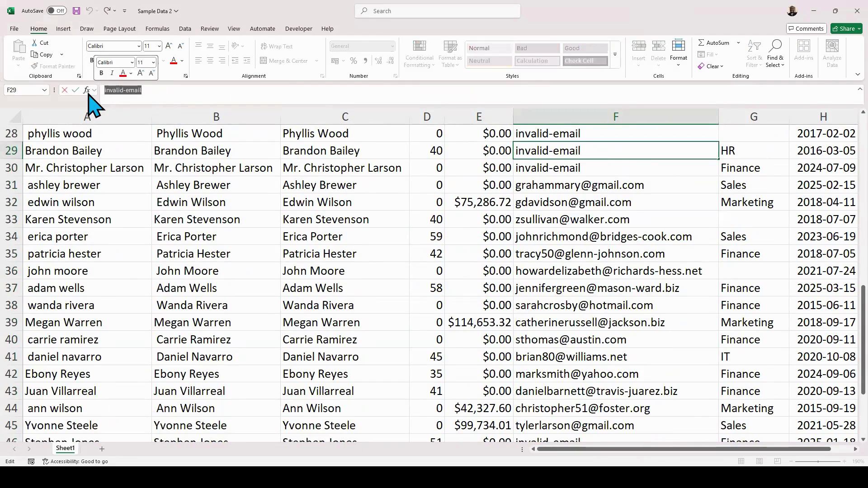
key("ctrl+c")
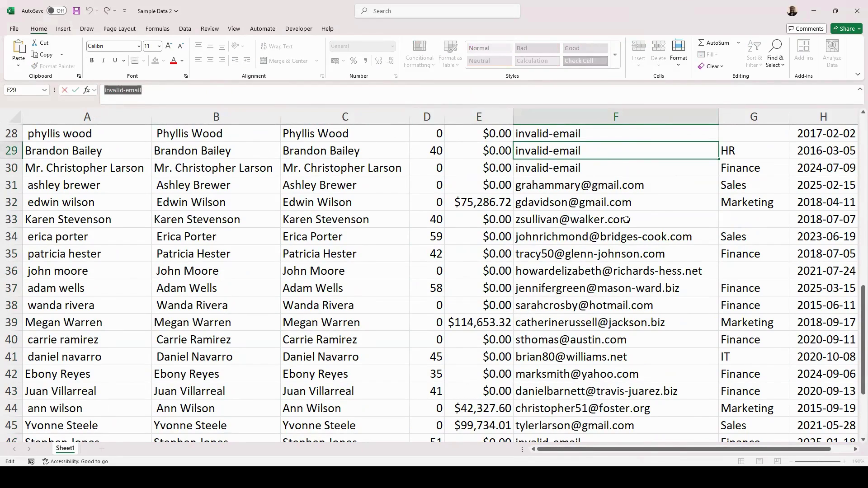
Look through the rest of the Email column for invalid-email entries and compare them with the valid addresses
scroll(626, 220, "down", 5)
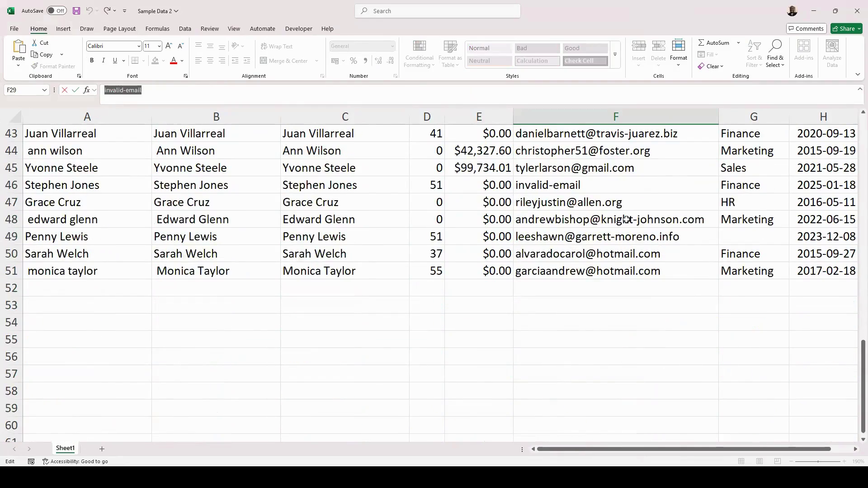
scroll(627, 220, "up", 14)
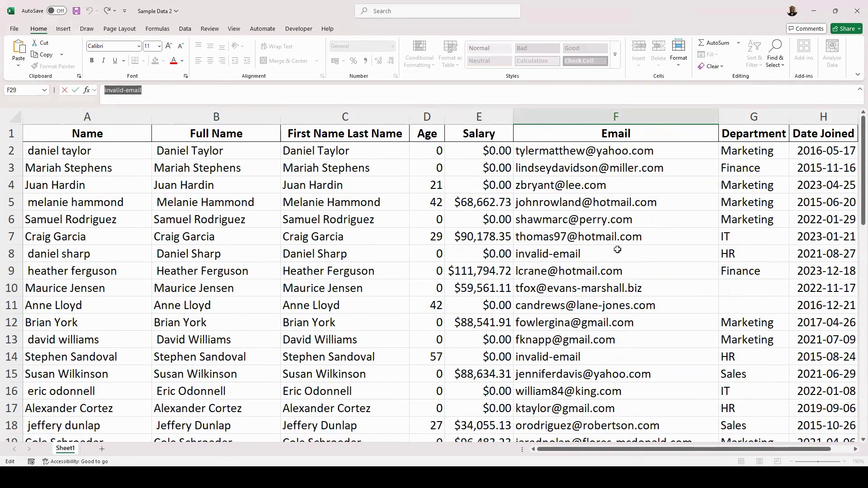
left_click(600, 254)
left_click_drag(576, 151, 575, 237)
scroll(582, 199, "down", 1)
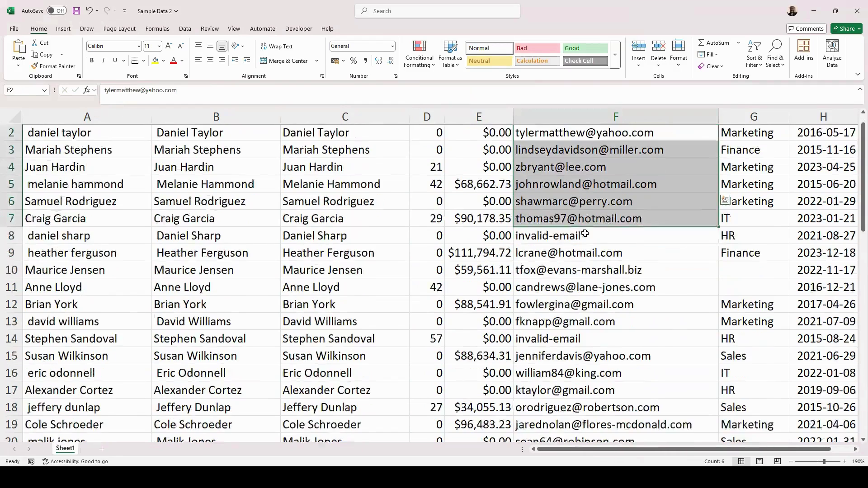
left_click(584, 200)
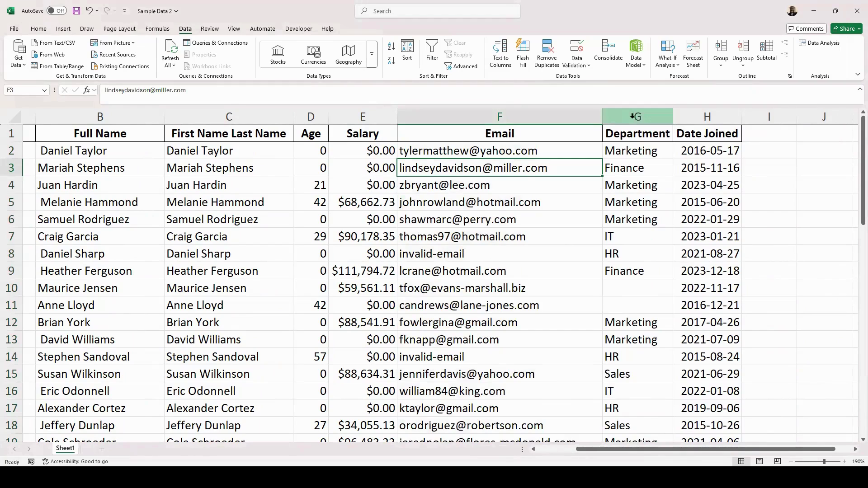
Review the whole Department column for missing entries
left_click(632, 117)
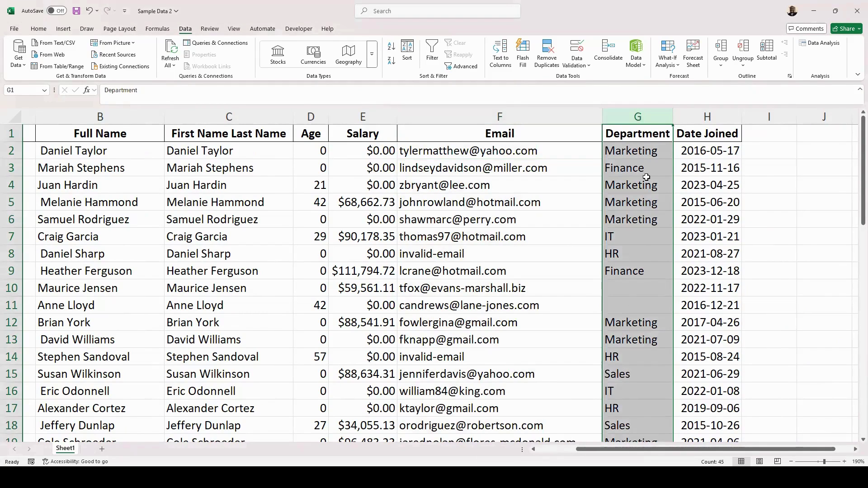
scroll(636, 325, "down", 2)
scroll(635, 324, "down", 9)
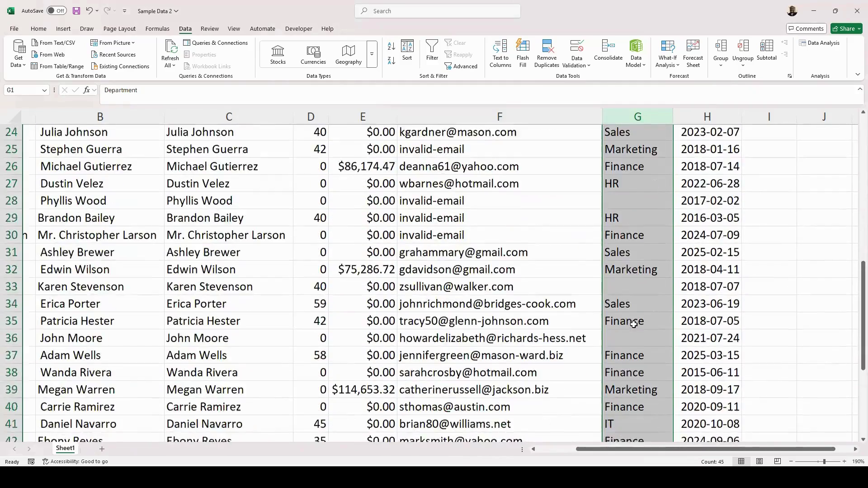
scroll(633, 323, "down", 4)
scroll(633, 323, "up", 15)
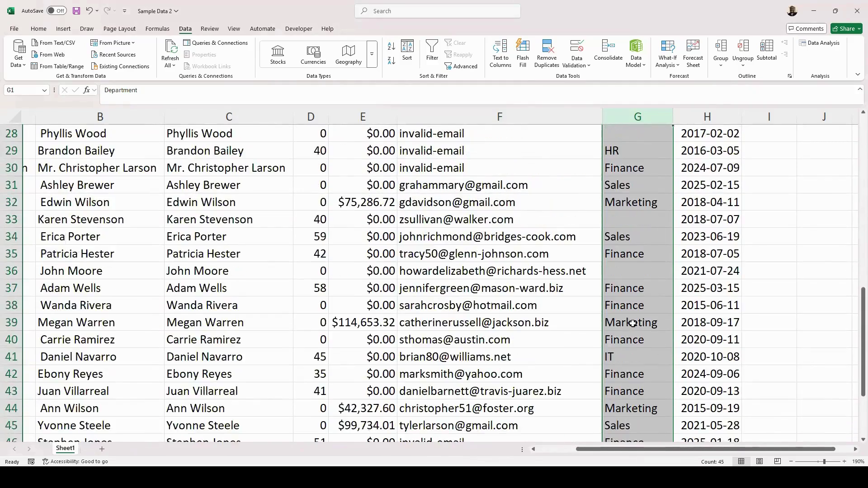
left_click(618, 202)
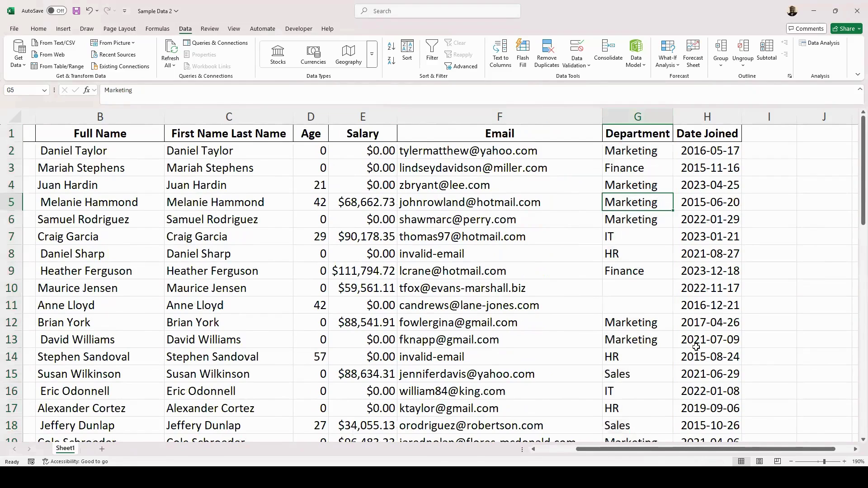
Convert the full data range A1:H51 into a table with headers
left_click(455, 219)
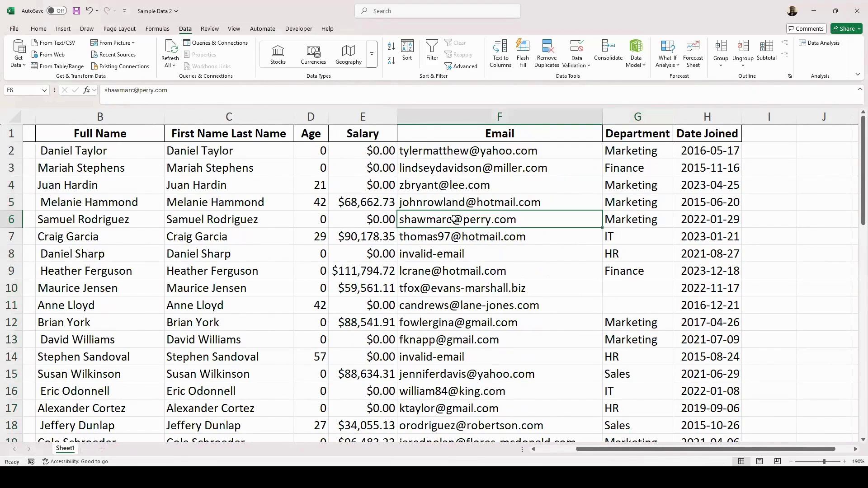
key("ctrl+a")
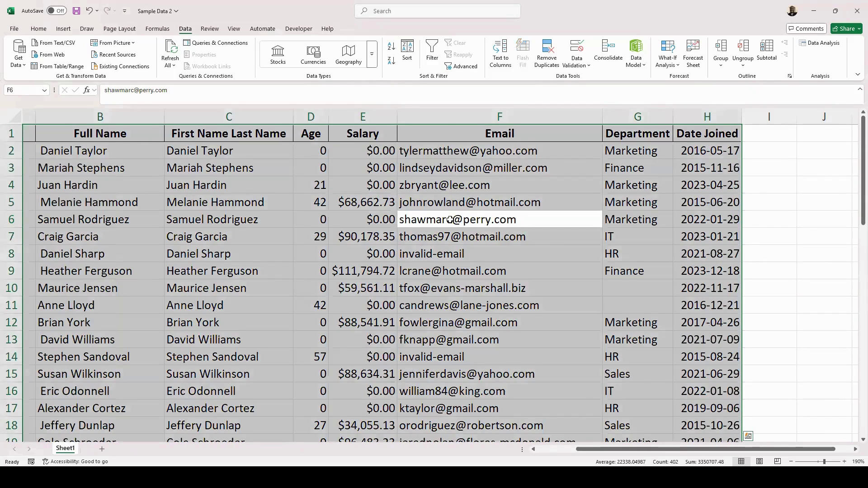
key("ctrl+t")
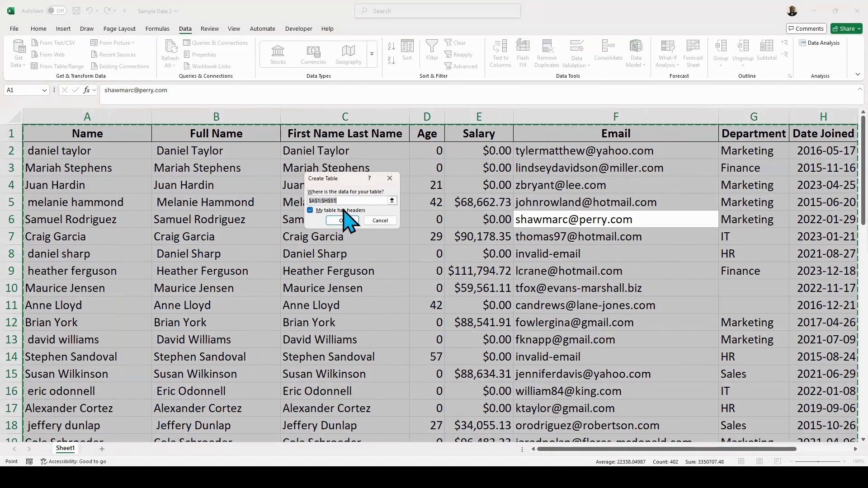
left_click(340, 221)
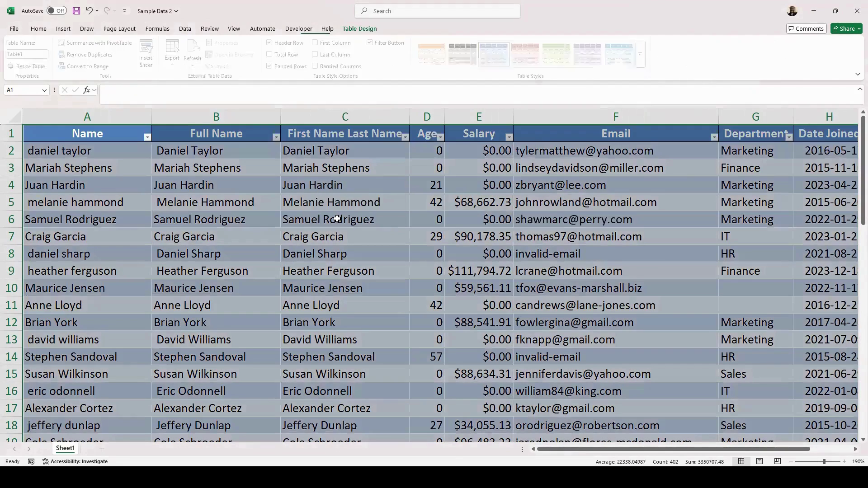
left_click(571, 322)
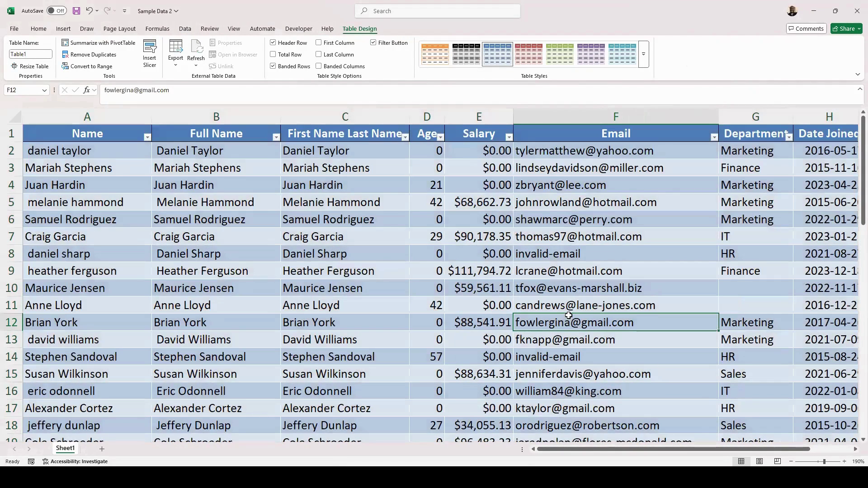
left_click_drag(613, 453, 655, 453)
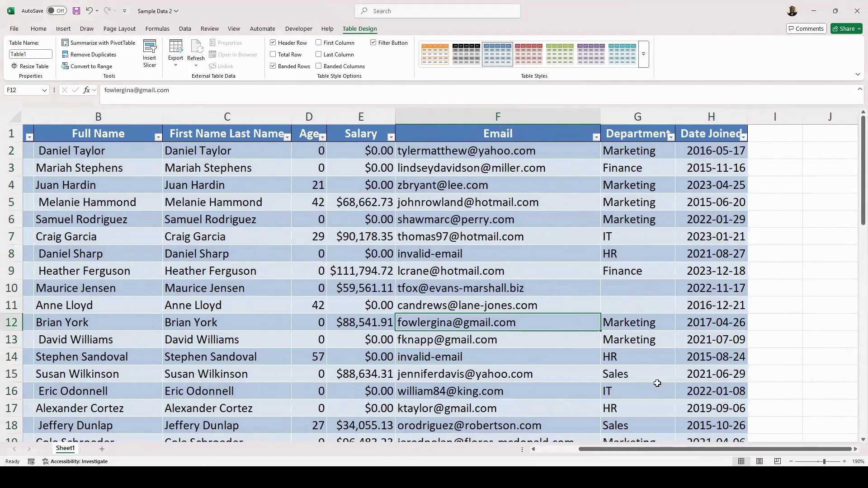
Filter the Department column to exclude blanks, and check the remaining rows
left_click(629, 291)
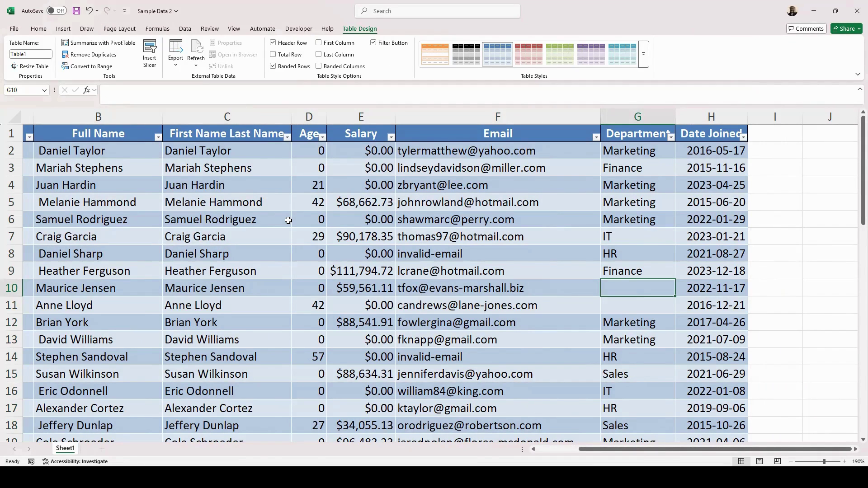
left_click(634, 131)
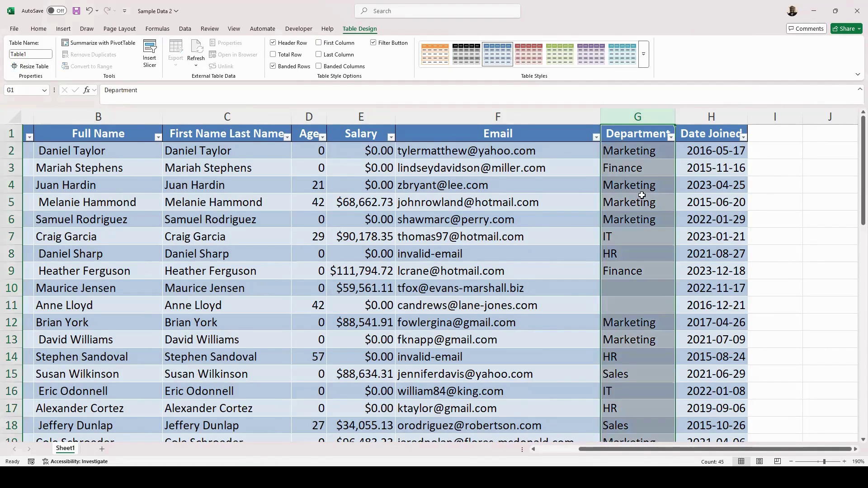
left_click(641, 199)
left_click(671, 136)
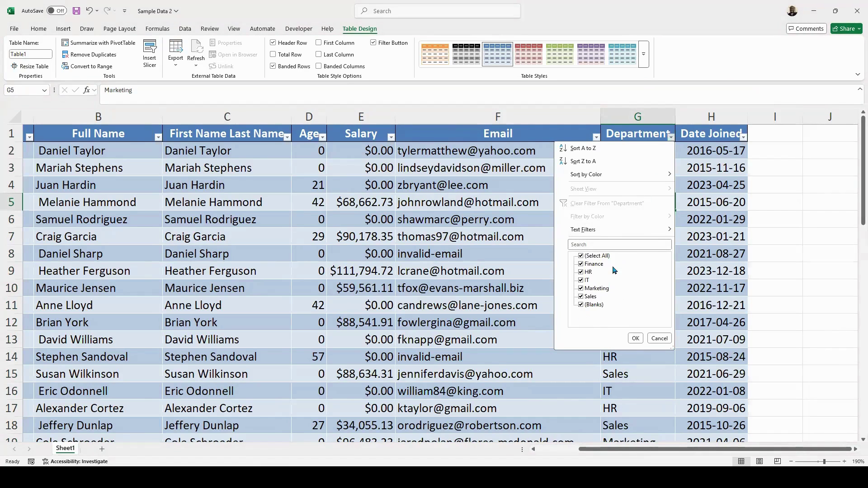
left_click(583, 305)
left_click(634, 340)
left_click(634, 255)
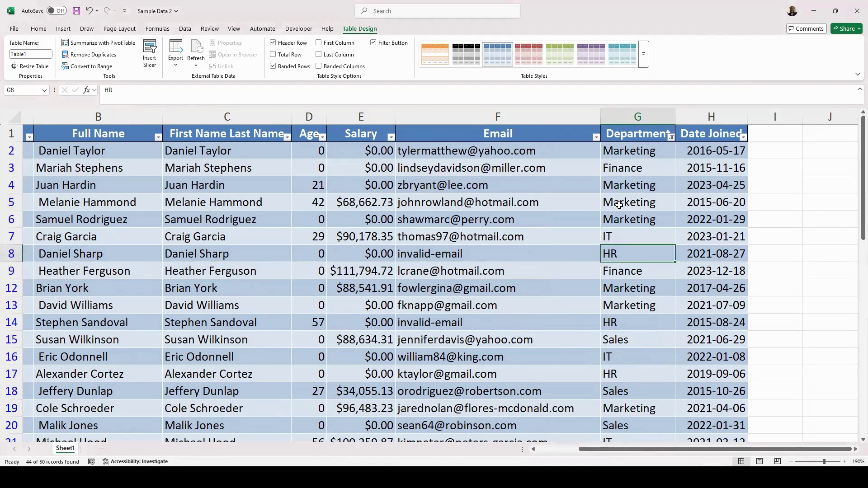
scroll(614, 192, "down", 3)
scroll(614, 193, "down", 10)
scroll(611, 194, "up", 10)
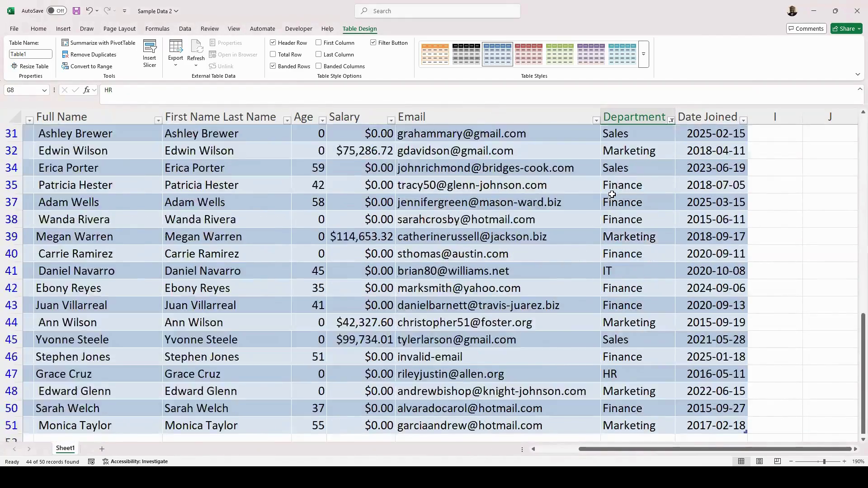
scroll(611, 194, "up", 3)
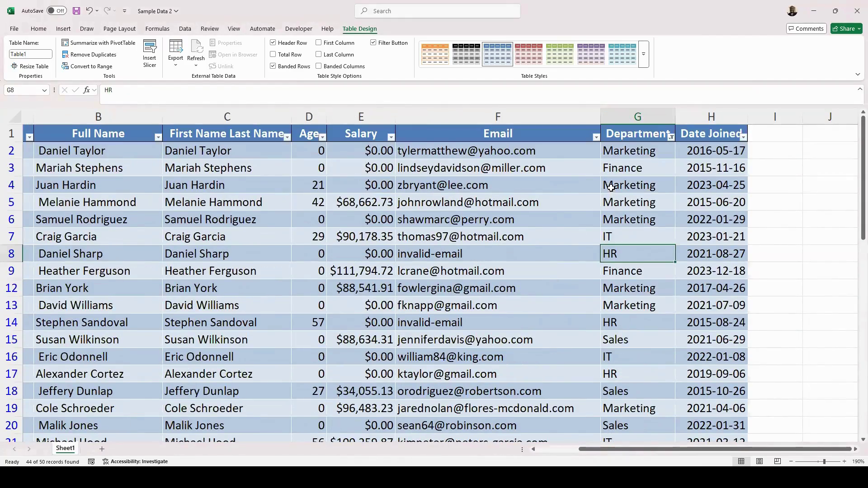
Filter the Department column to show only blanks, and check the First Name Last Name entries of those rows
left_click(671, 138)
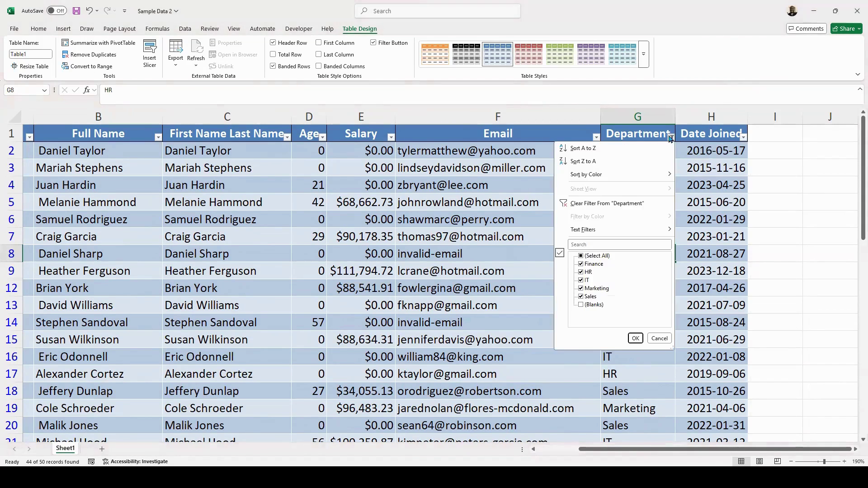
left_click(582, 256)
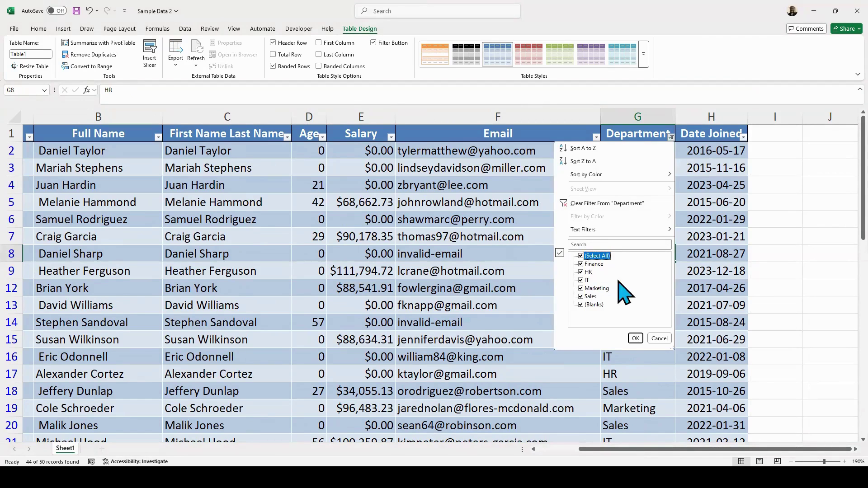
left_click(586, 256)
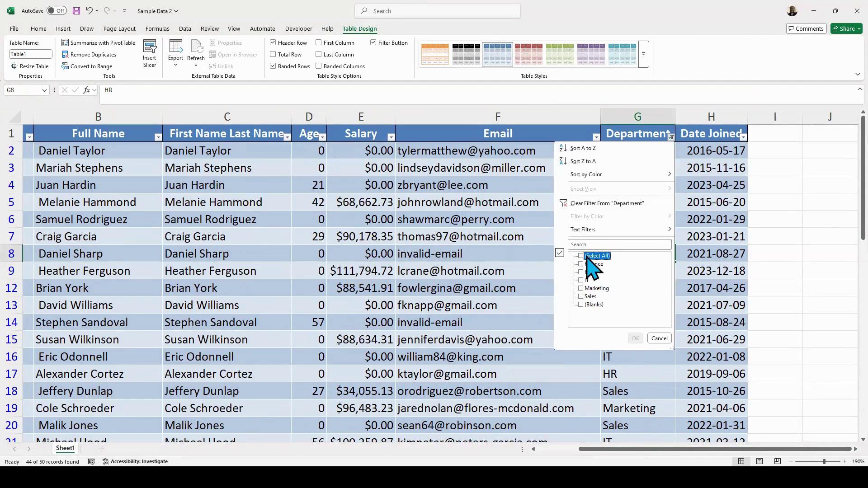
left_click(582, 306)
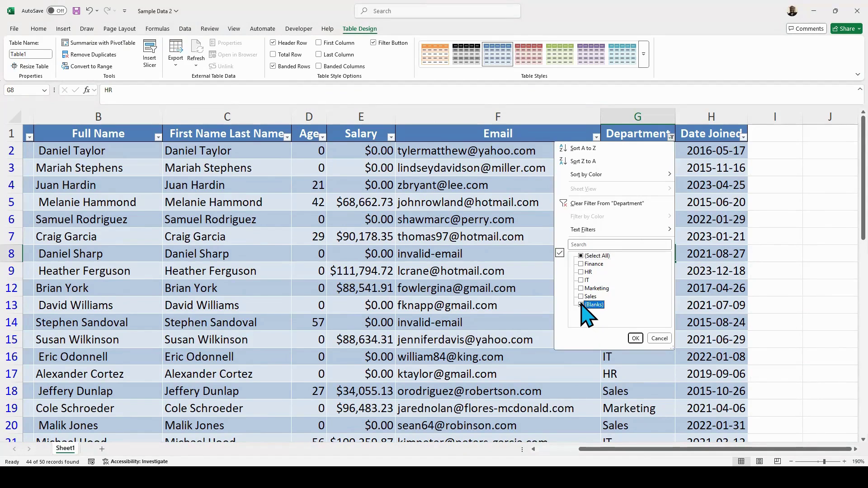
left_click(635, 339)
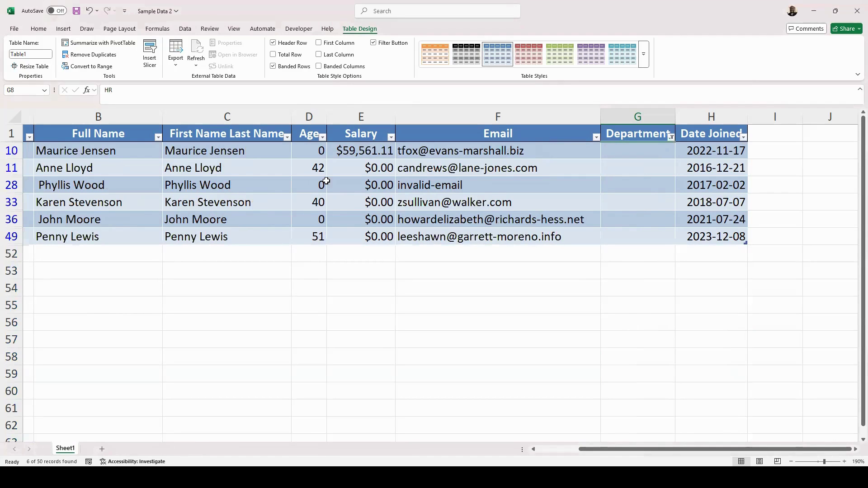
left_click_drag(226, 151, 282, 236)
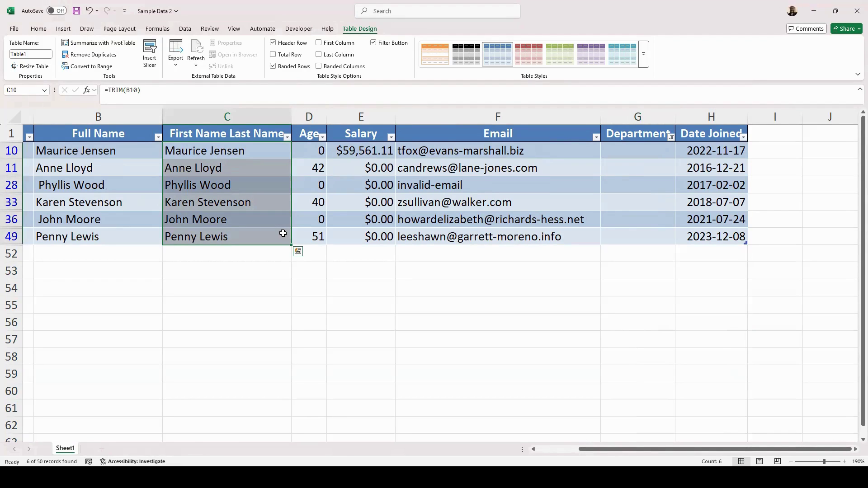
left_click(650, 172)
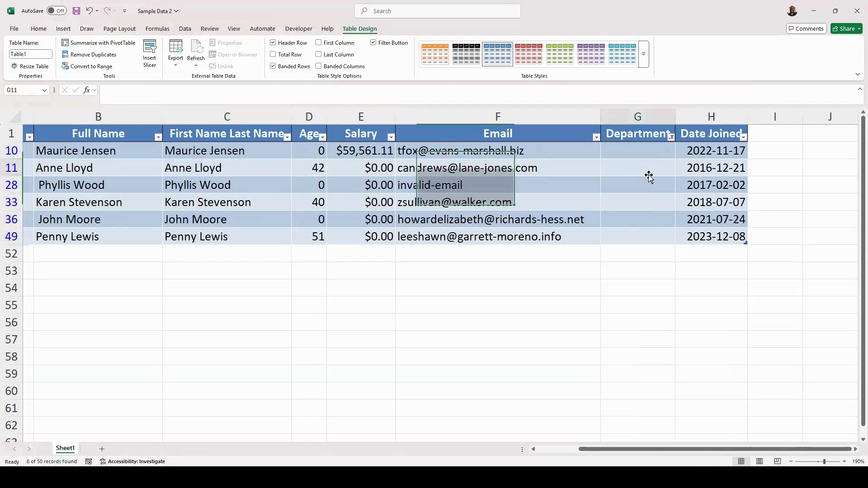
Change the Department filter to include every department and leave out only the blanks
left_click(671, 137)
left_click(583, 256)
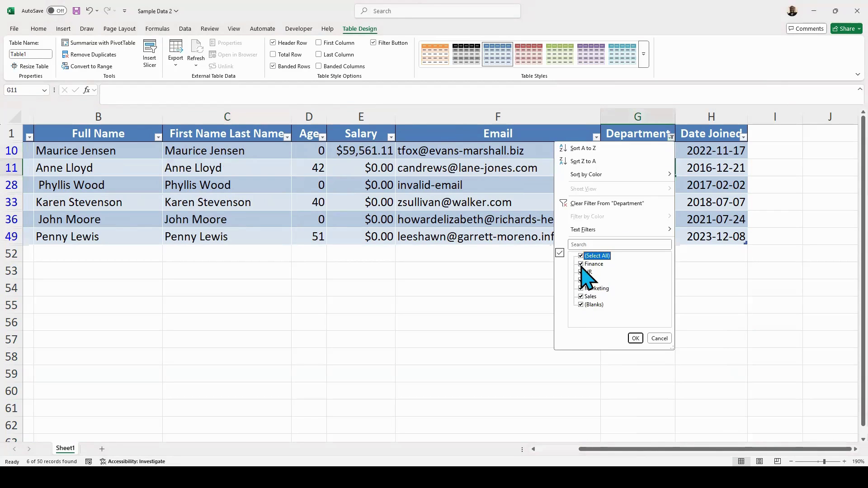
left_click(581, 304)
left_click(635, 339)
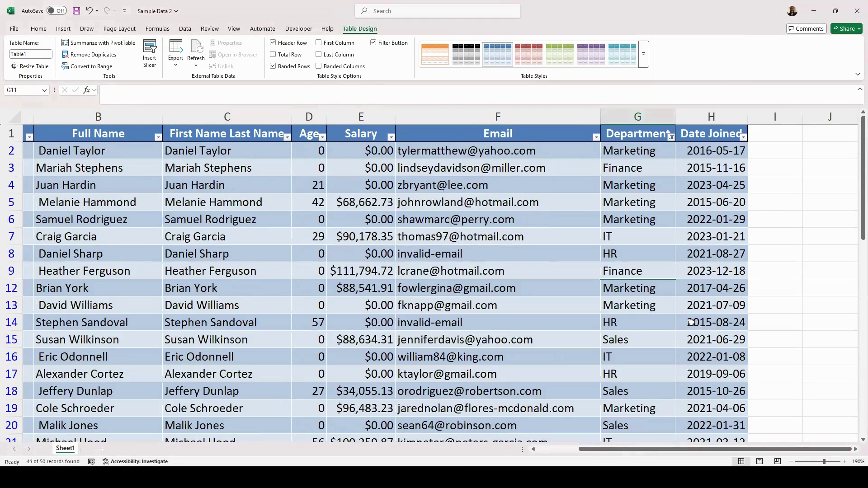
Format the Date Joined column as Short Date and check the dates down to the last table row
left_click(706, 119)
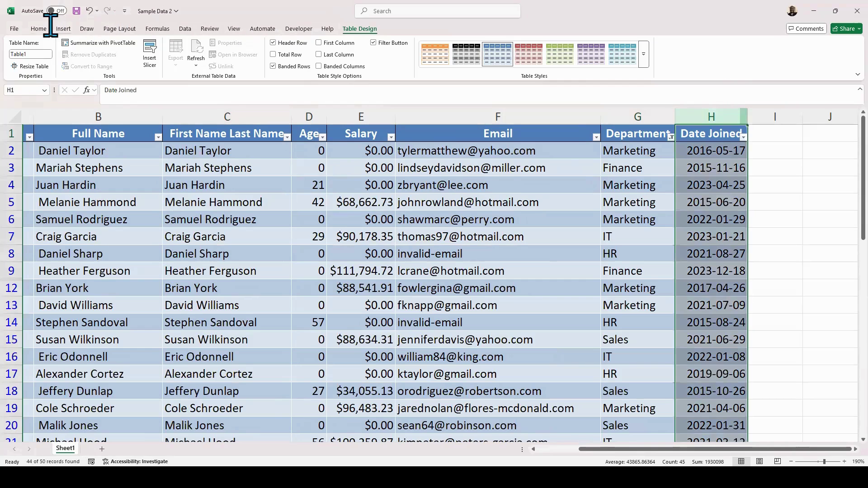
left_click(39, 29)
left_click(392, 46)
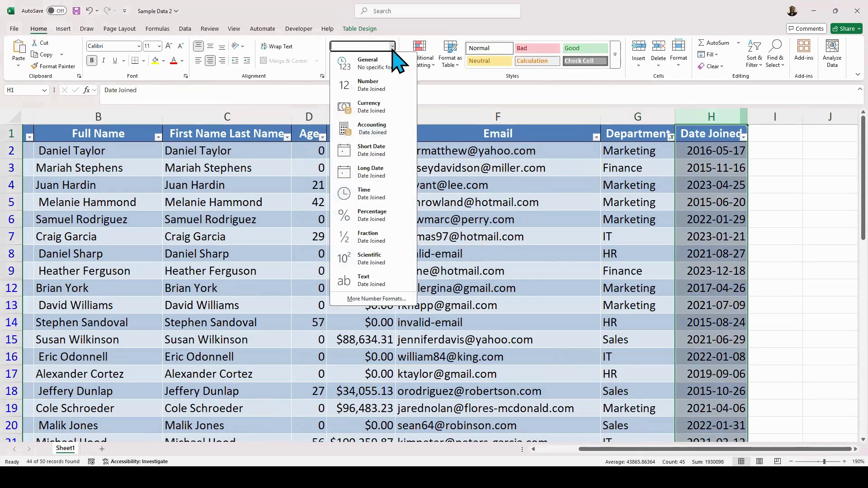
left_click(393, 47)
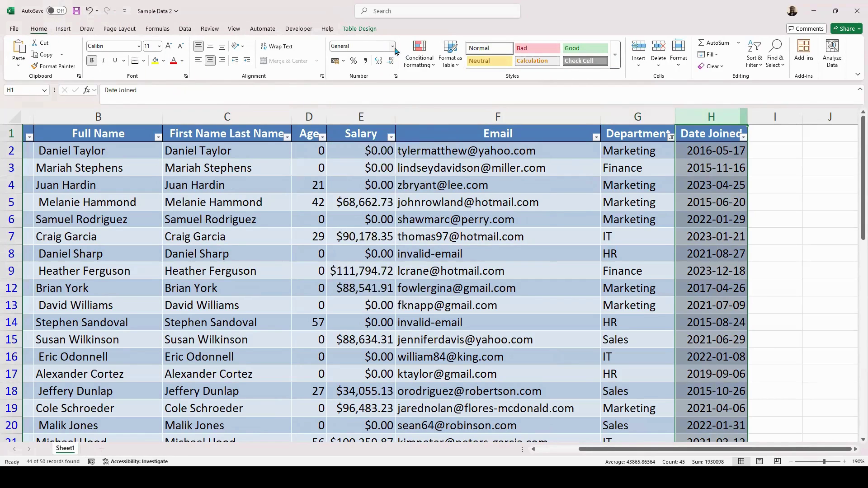
left_click(392, 47)
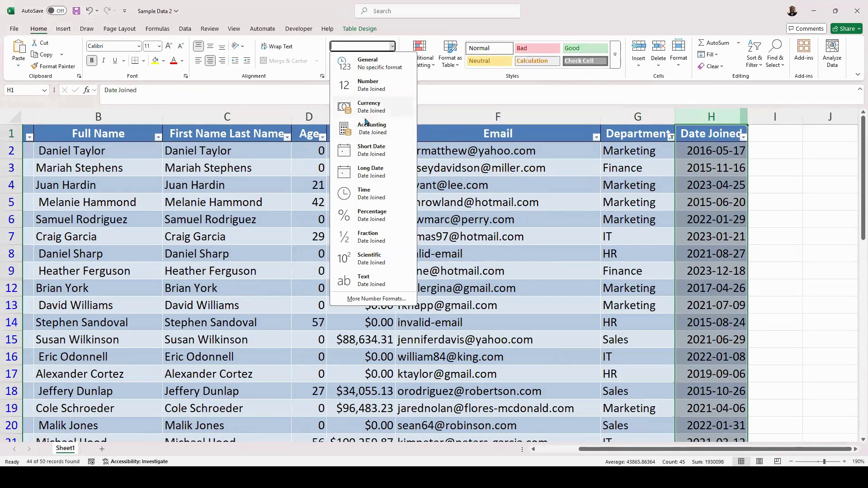
left_click(367, 152)
left_click(704, 158)
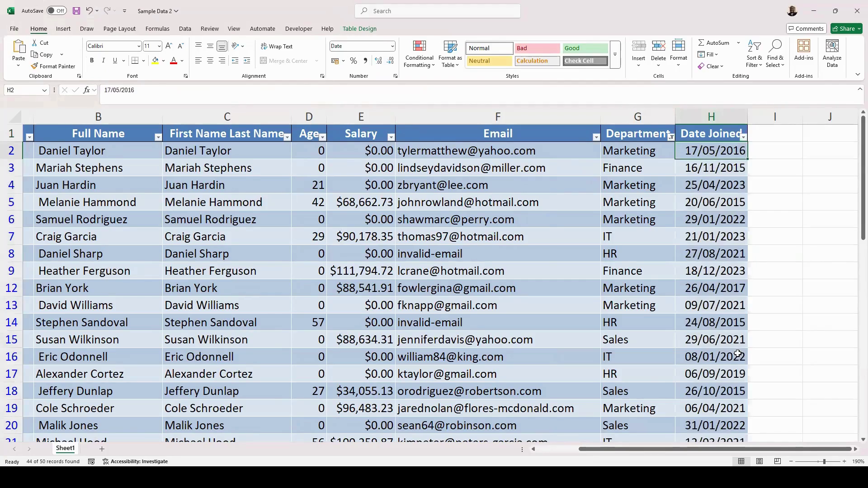
scroll(709, 300, "down", 12)
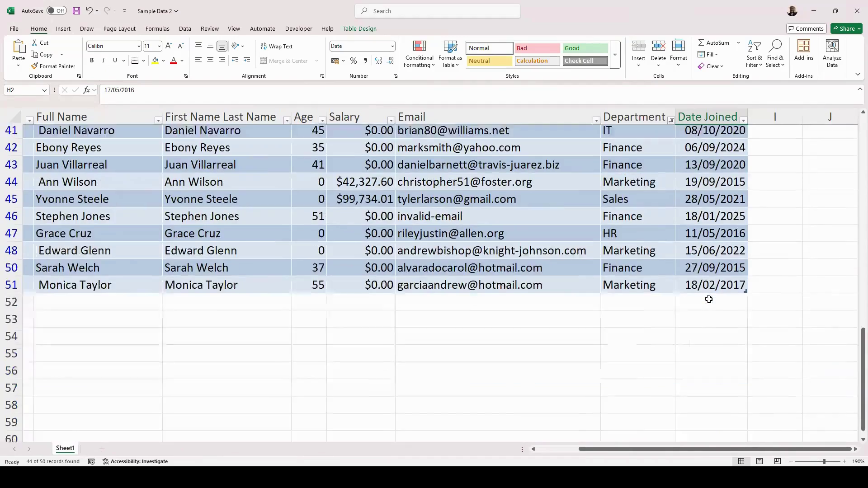
scroll(709, 299, "up", 14)
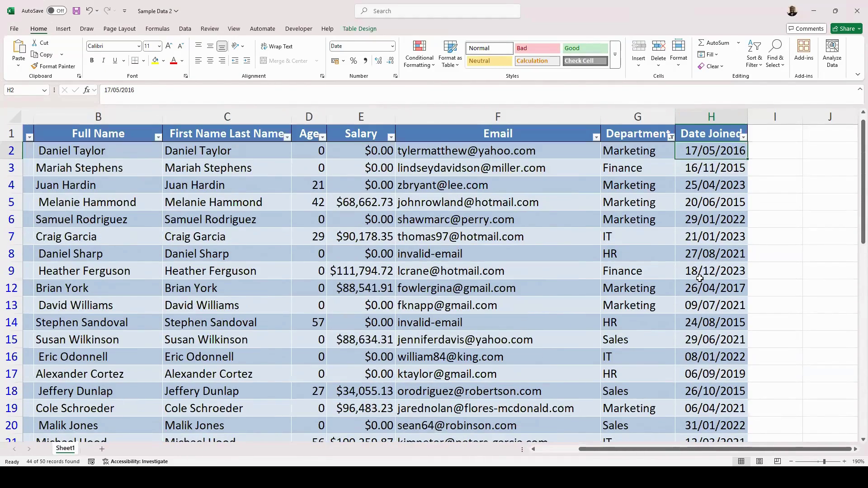
Filter the Salary column to exclude $0.00 and look over the remaining rows' salary and department entries
left_click(390, 138)
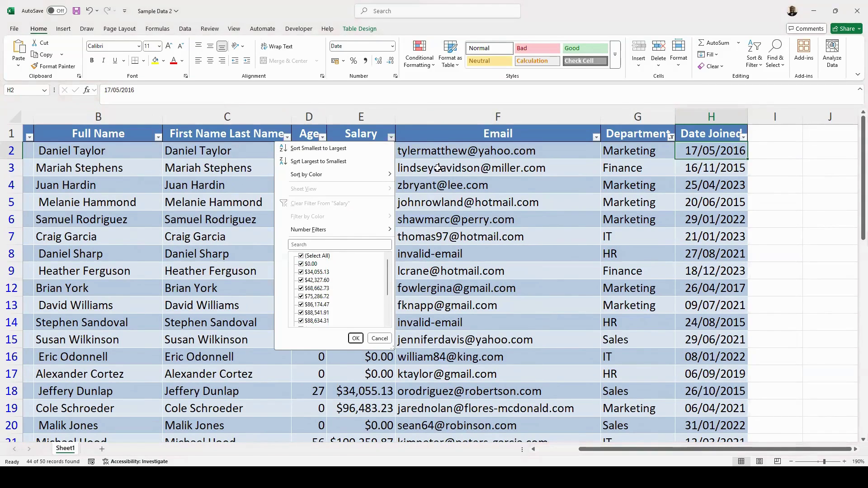
left_click(356, 338)
left_click(390, 138)
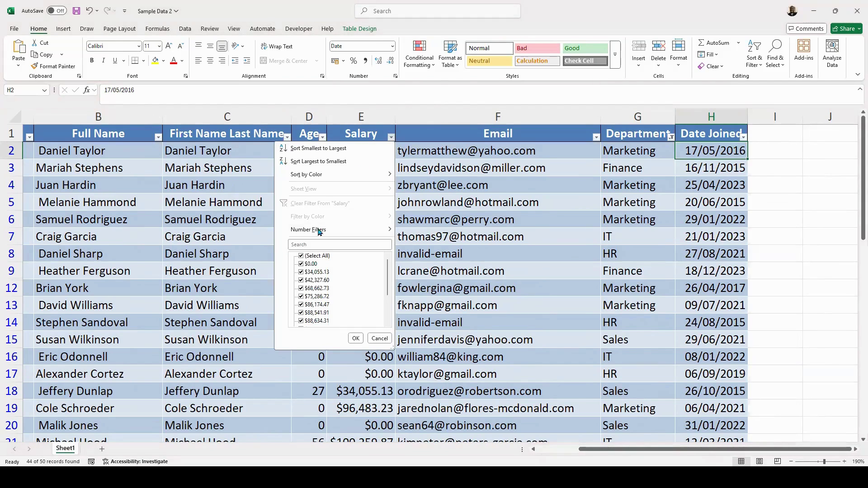
left_click(302, 264)
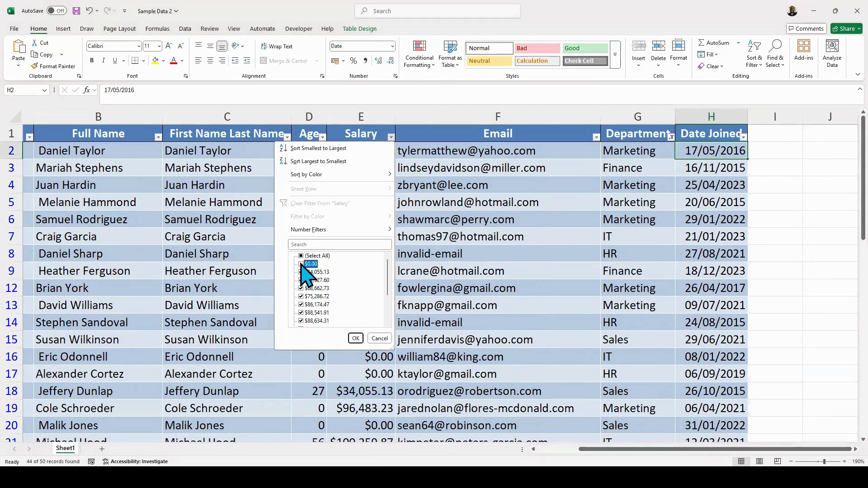
left_click(356, 339)
left_click(397, 285)
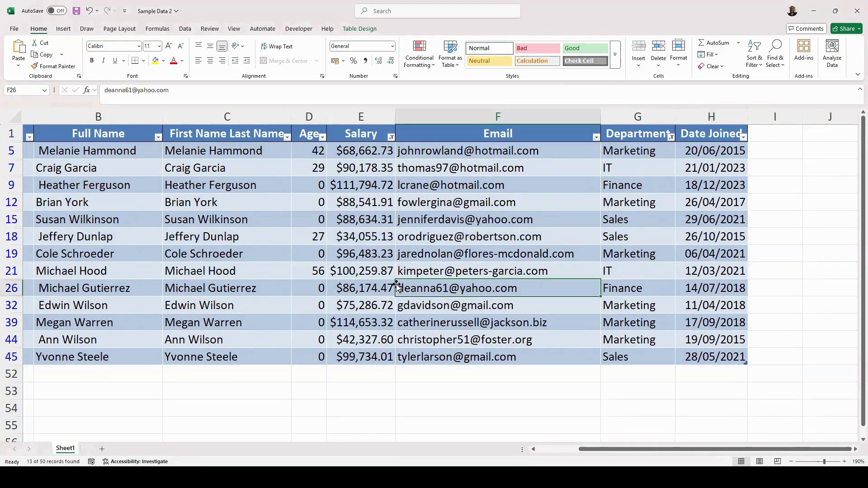
left_click_drag(709, 359, 192, 148)
left_click(353, 158)
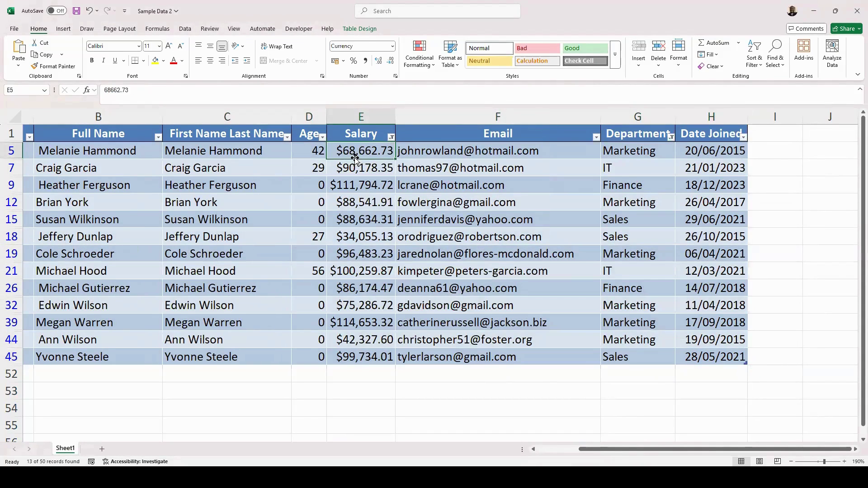
left_click(649, 170)
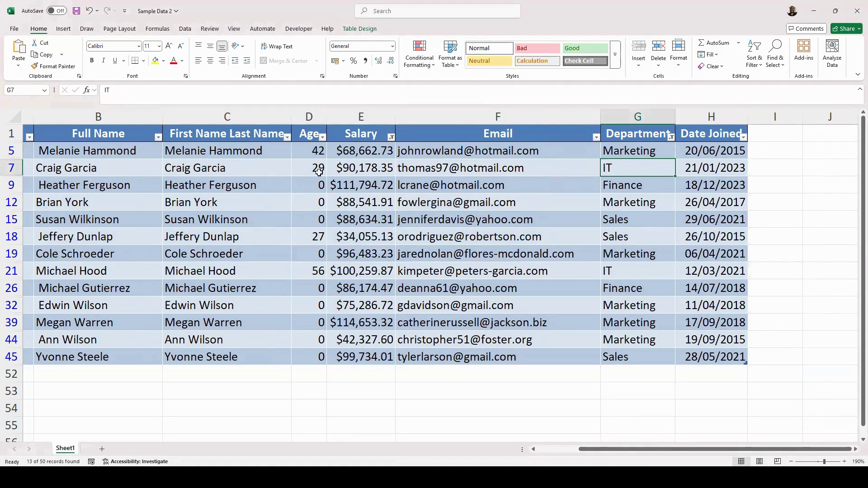
Filter the Age column to exclude 0 and select the remaining records from First Name Last Name through Date Joined
left_click(322, 137)
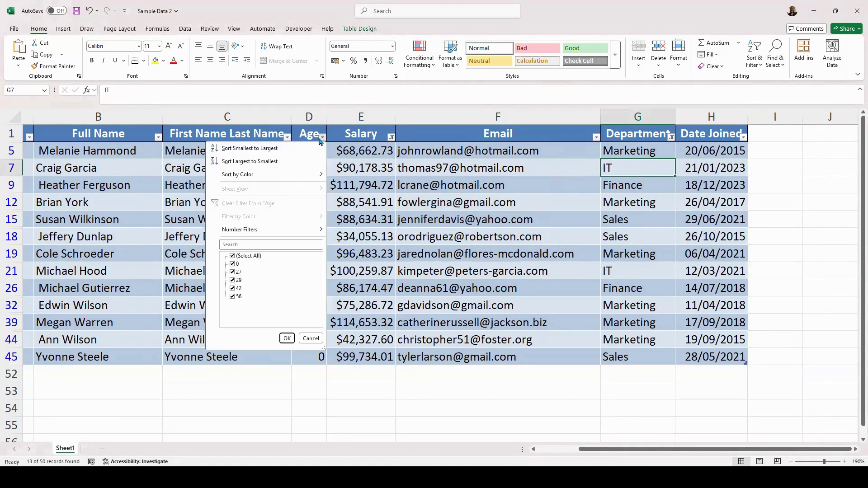
left_click(232, 264)
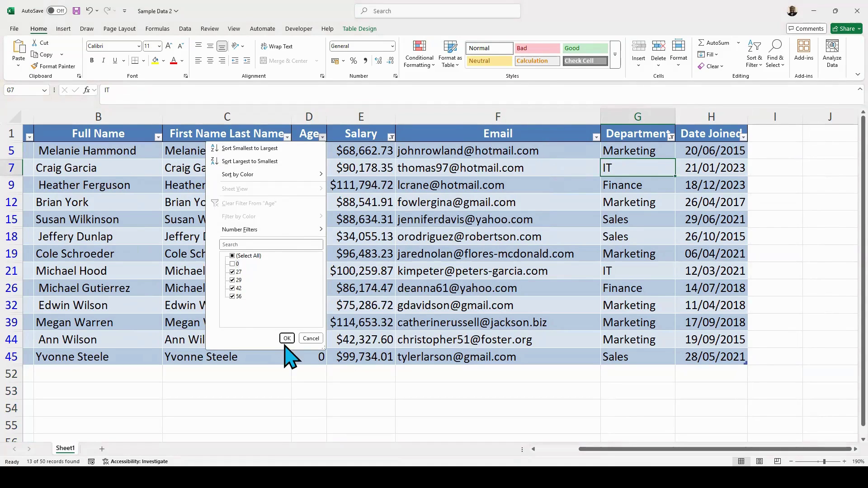
left_click(287, 338)
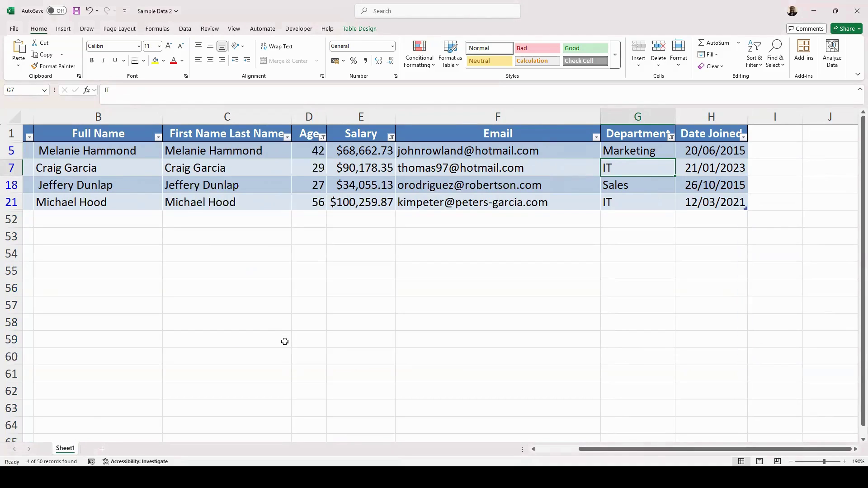
left_click_drag(208, 154, 699, 202)
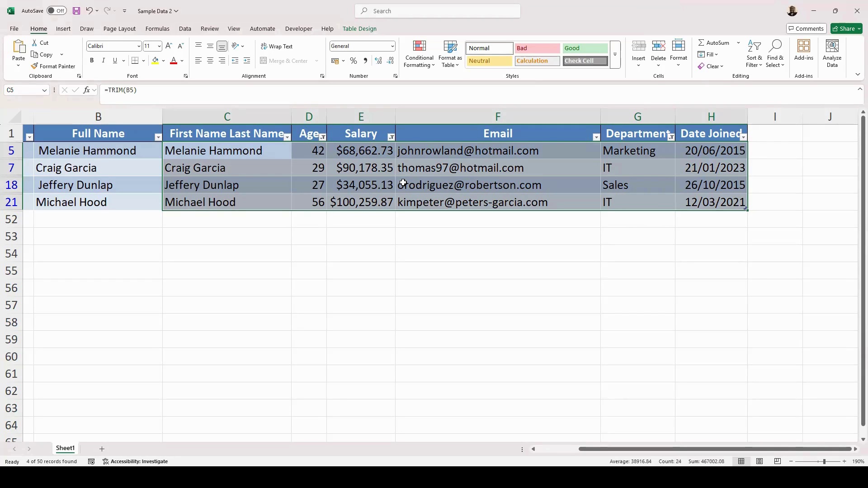
Undo the Age, Salary and Department filters, and check the First Name Last Name column
key("ctrl+z")
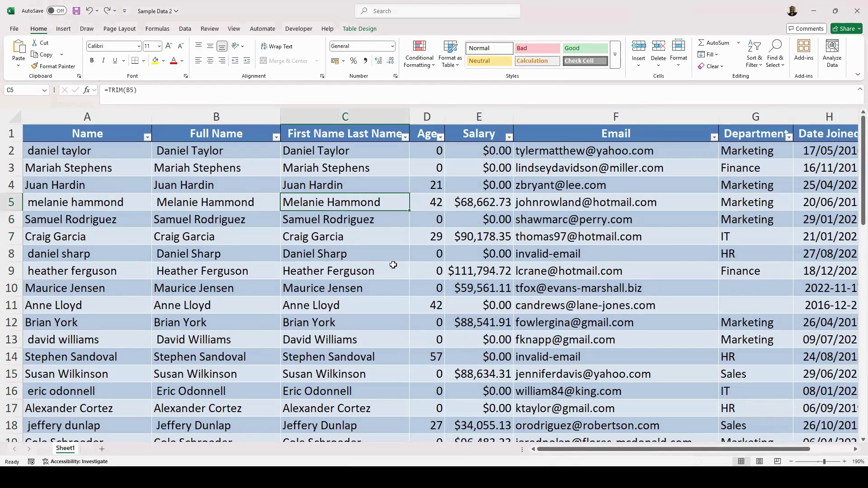
mouse_move(553, 450)
left_mouse_down()
mouse_move(678, 450)
mouse_move(539, 454)
left_mouse_up()
left_click(344, 118)
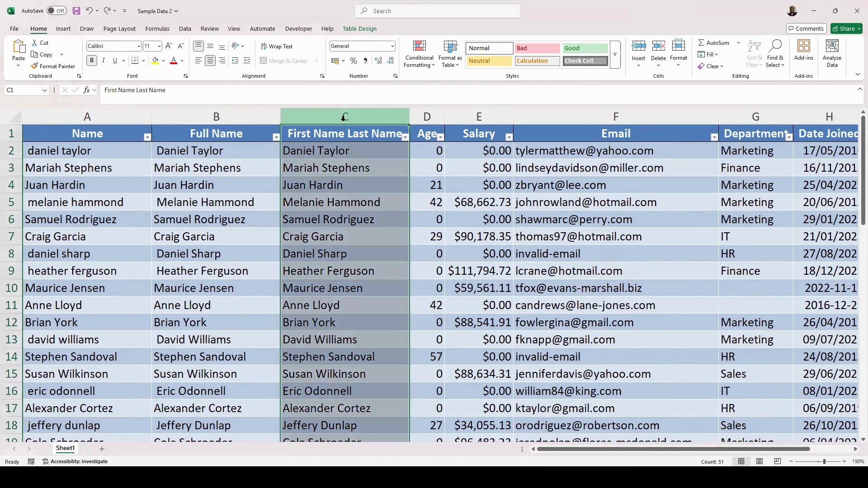
left_click(335, 185)
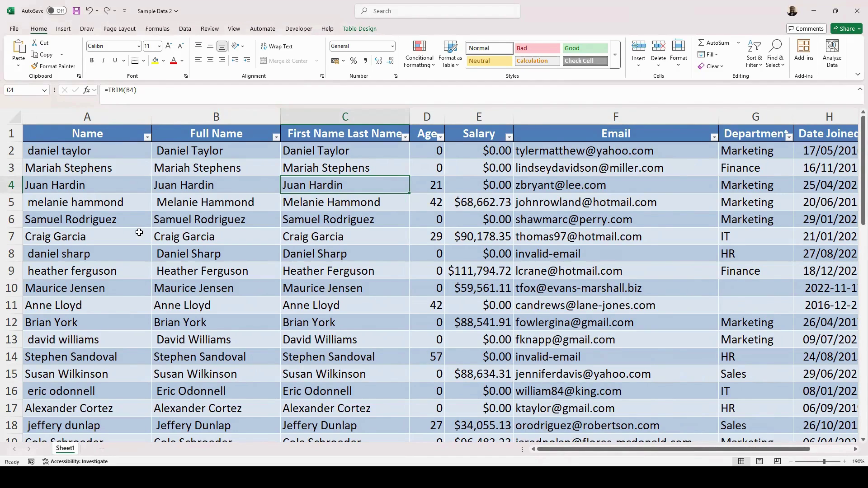
Try deleting the original Name column, and undo the deletion
left_click(105, 116)
right_click(106, 117)
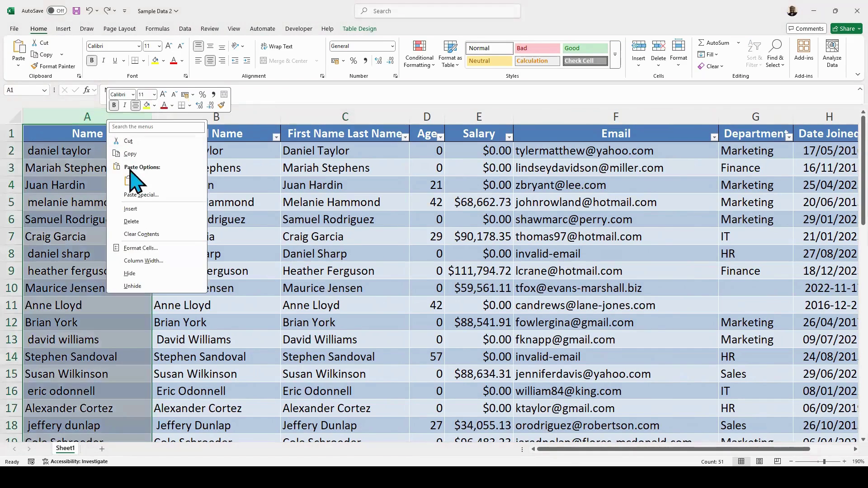
left_click(137, 223)
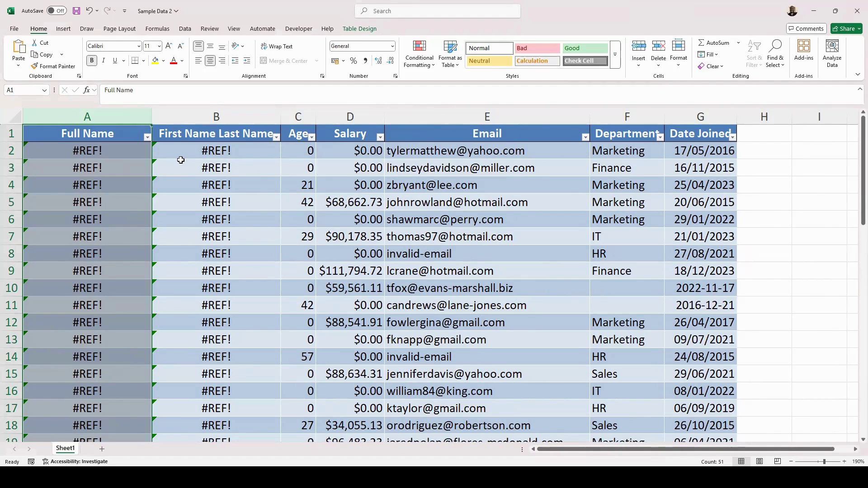
key("ctrl+z")
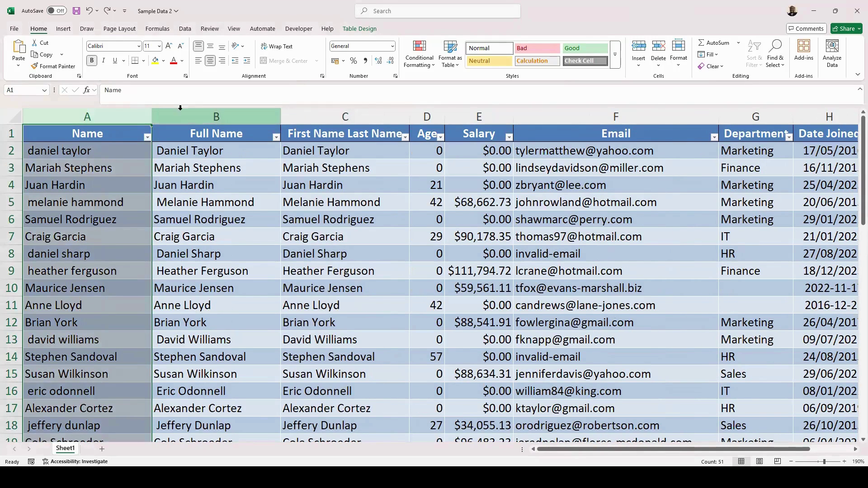
Hide the Name and Full Name columns, keeping First Name Last Name as the first shown column
left_click(210, 117, "ctrl")
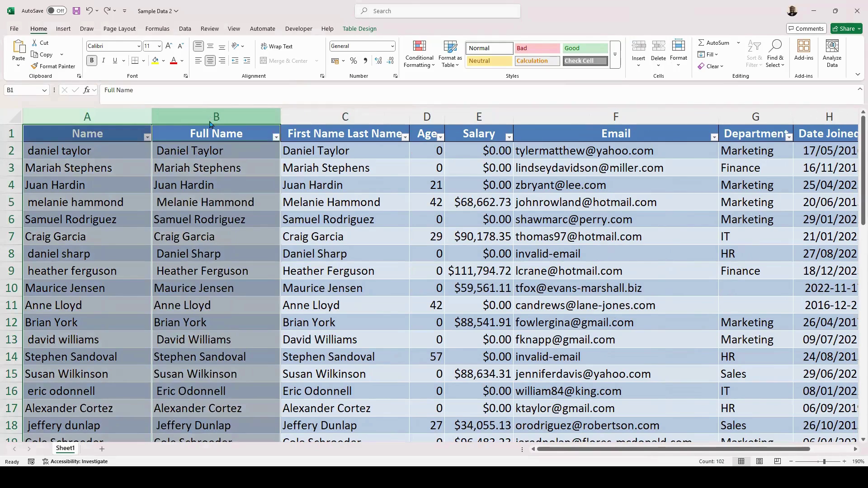
right_click(209, 118)
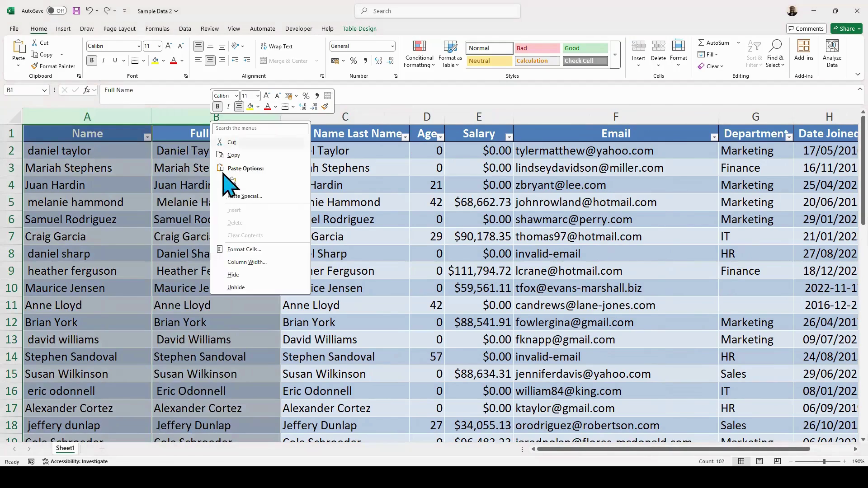
left_click(233, 274)
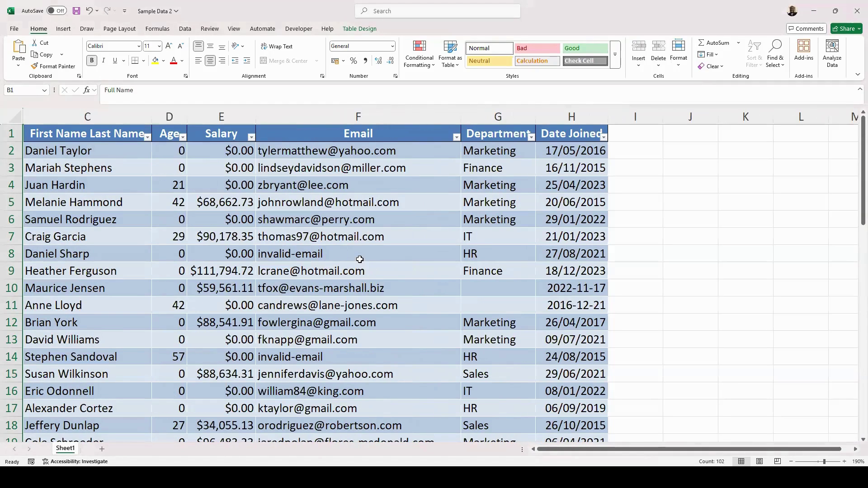
Review the First Name Last Name column, and select the table from its header through Date Joined down to row 13
left_click(360, 259)
left_click(91, 116)
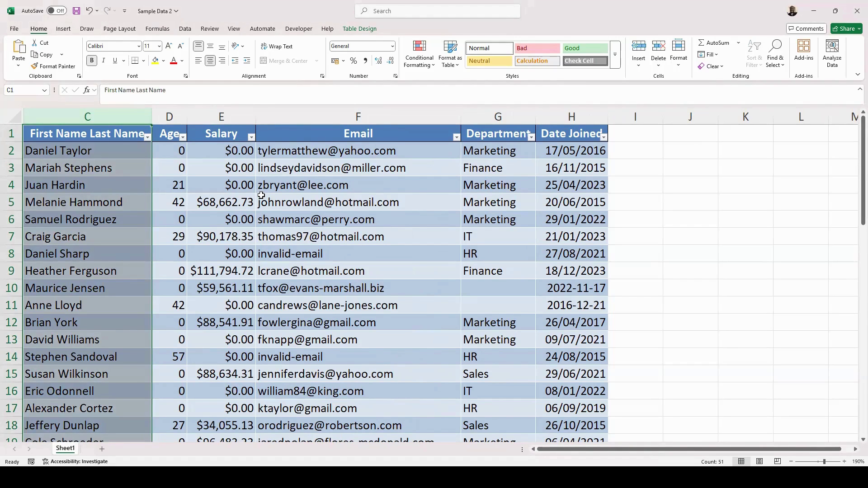
left_click(357, 194)
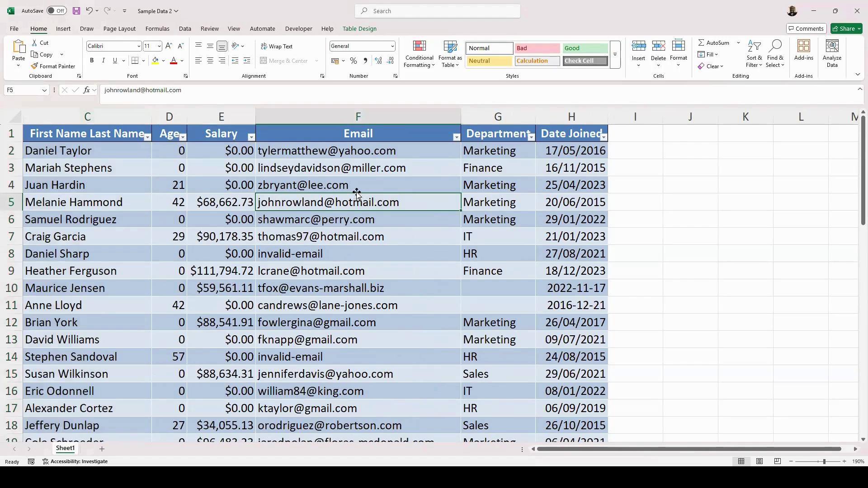
left_click(73, 137)
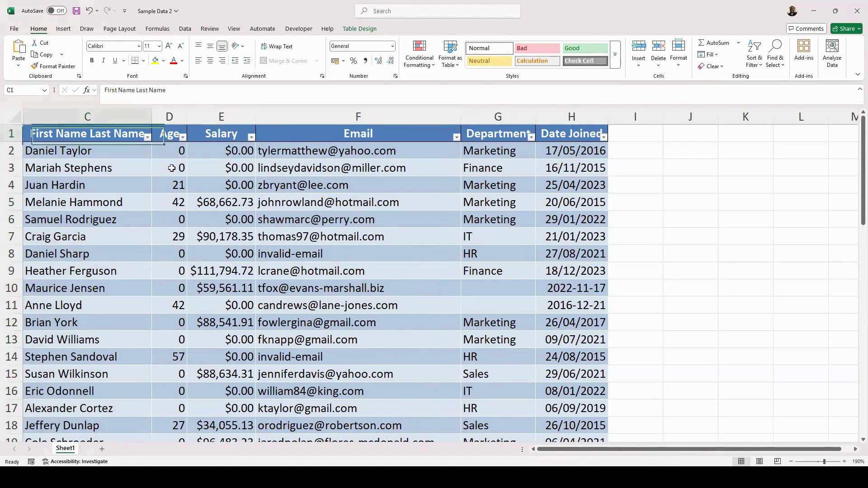
left_click_drag(171, 169, 590, 339)
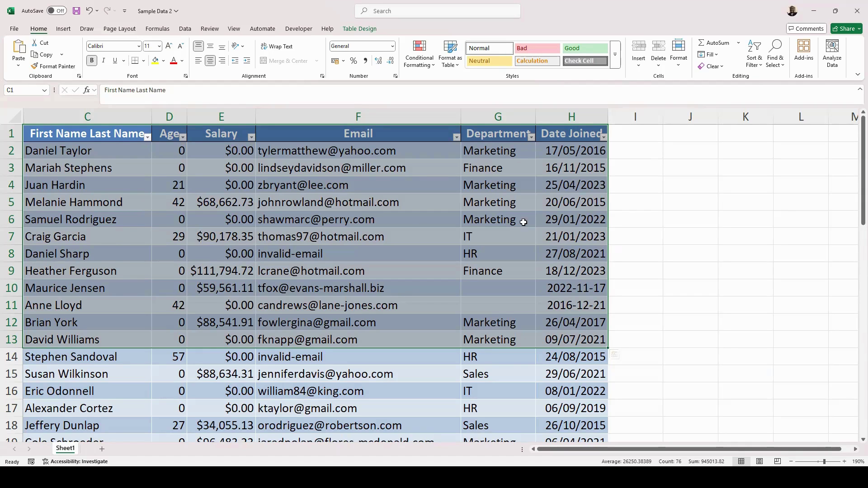
Try to unhide the hidden name columns with only the First Name Last Name column selected
left_click(109, 151)
left_click(47, 119)
right_click(47, 118)
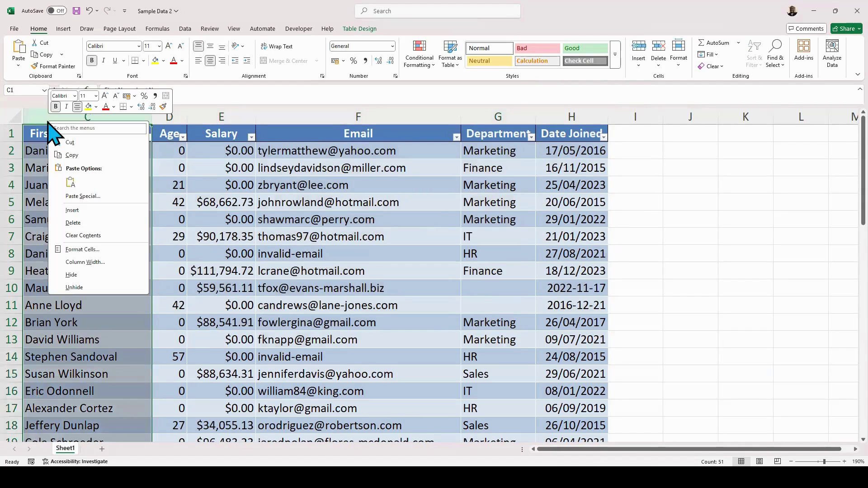
left_click(73, 287)
Select the whole sheet and unhide the Name and Full Name columns
left_click(15, 117)
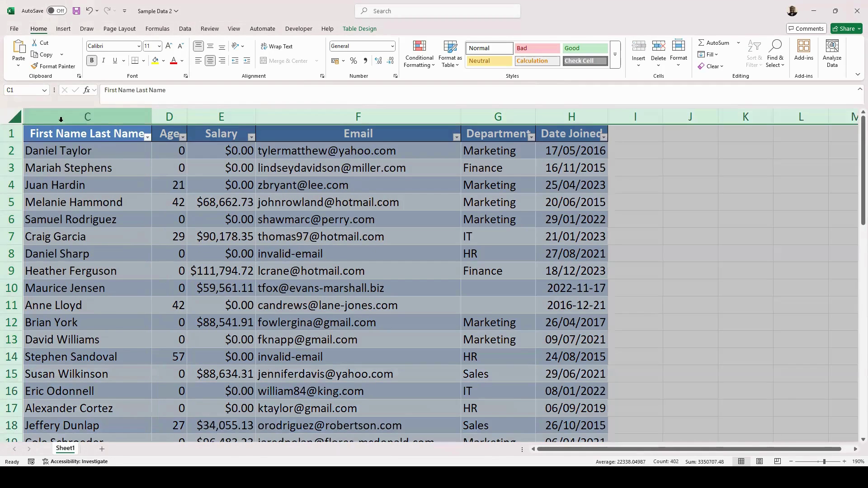
right_click(67, 131)
left_click(102, 285)
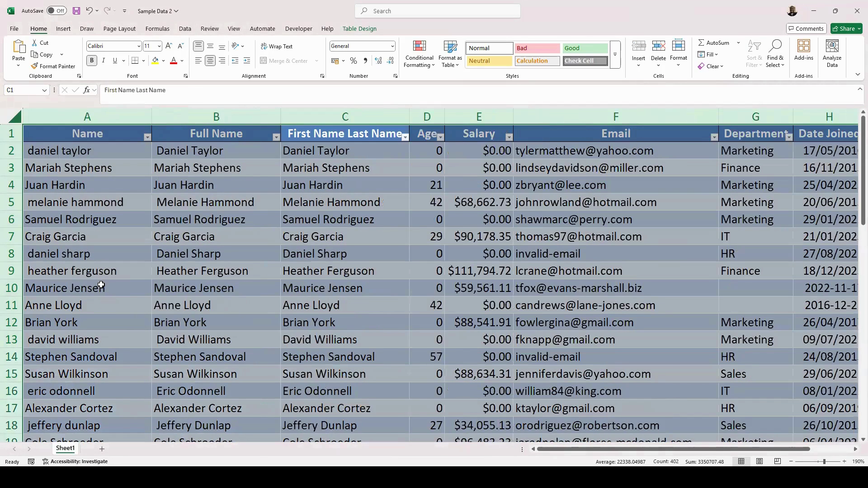
left_click(359, 189)
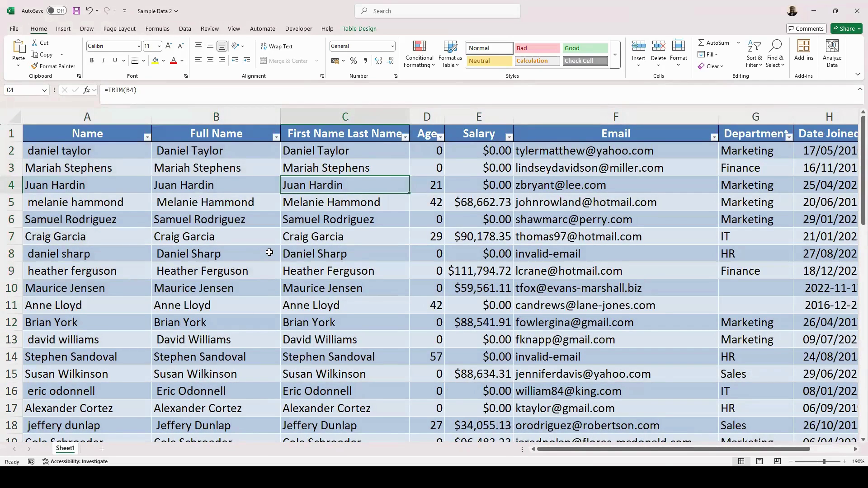
left_click(382, 251)
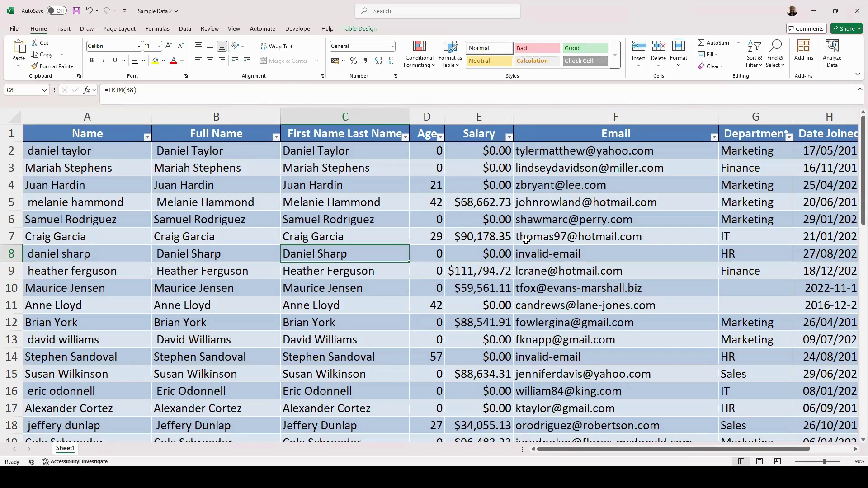
key("alt+Tab")
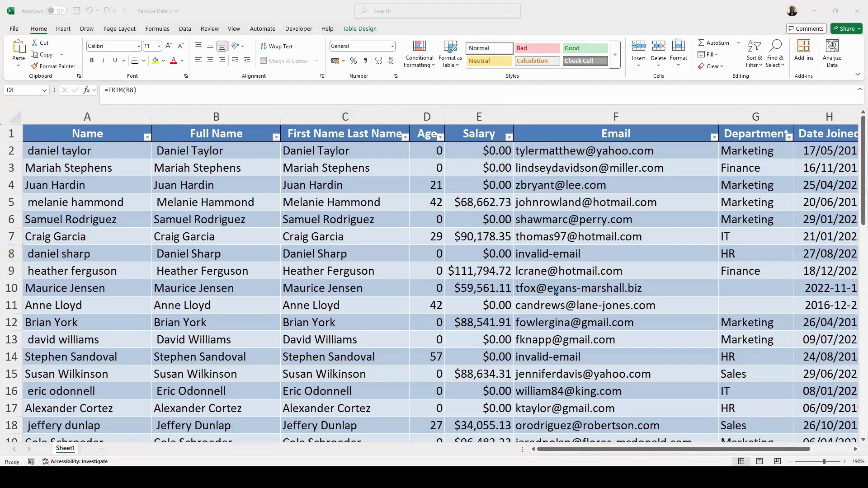